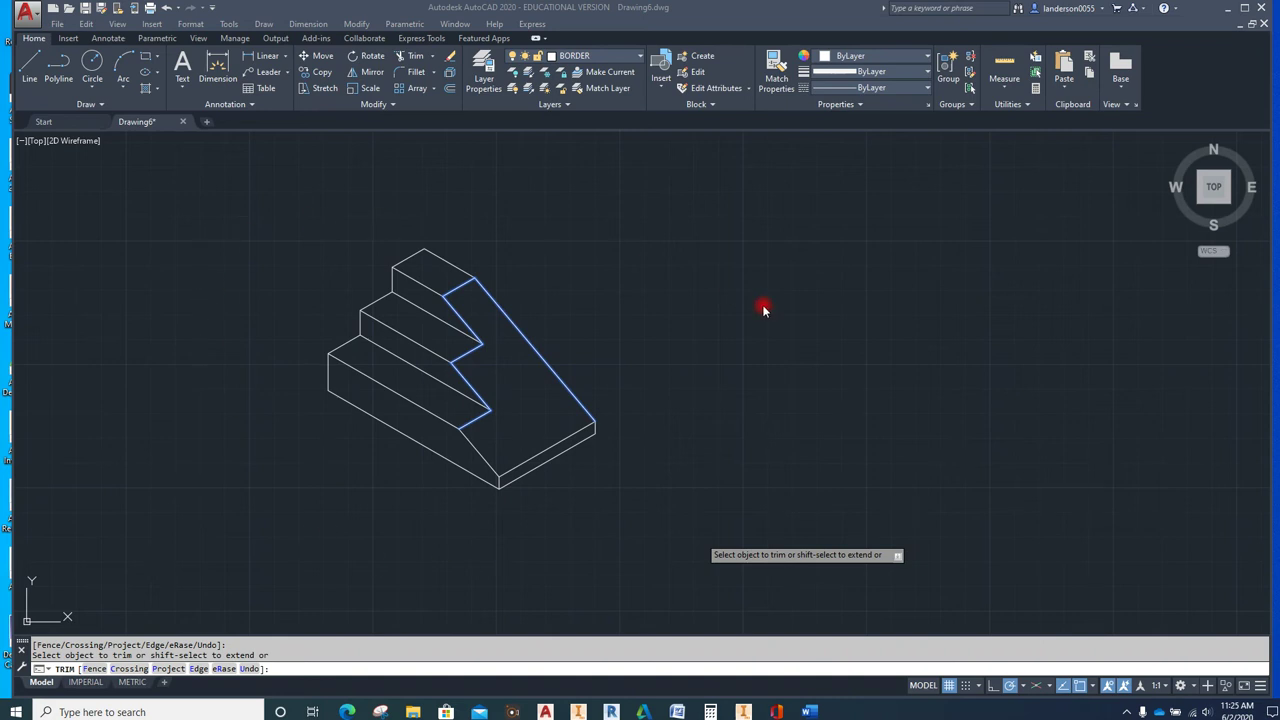
Trim away the overlapping edge segments on the isometric stepped block
left_click(608, 342)
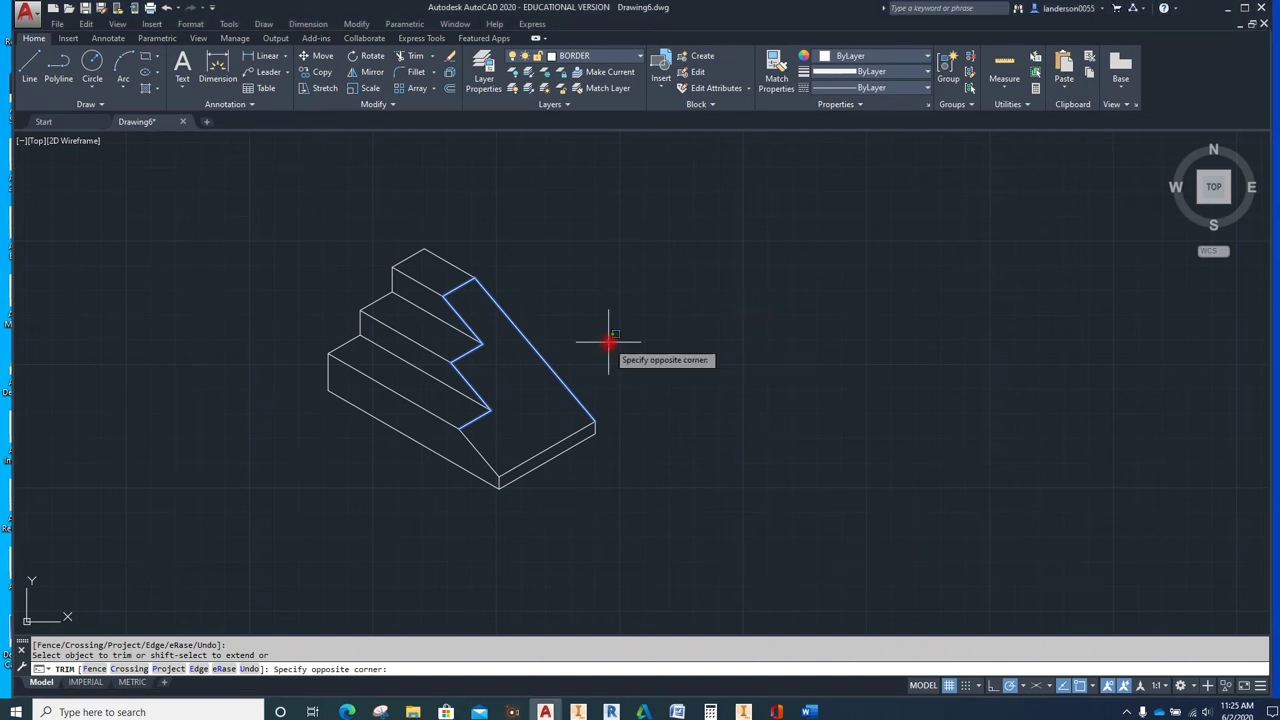
left_click(558, 368)
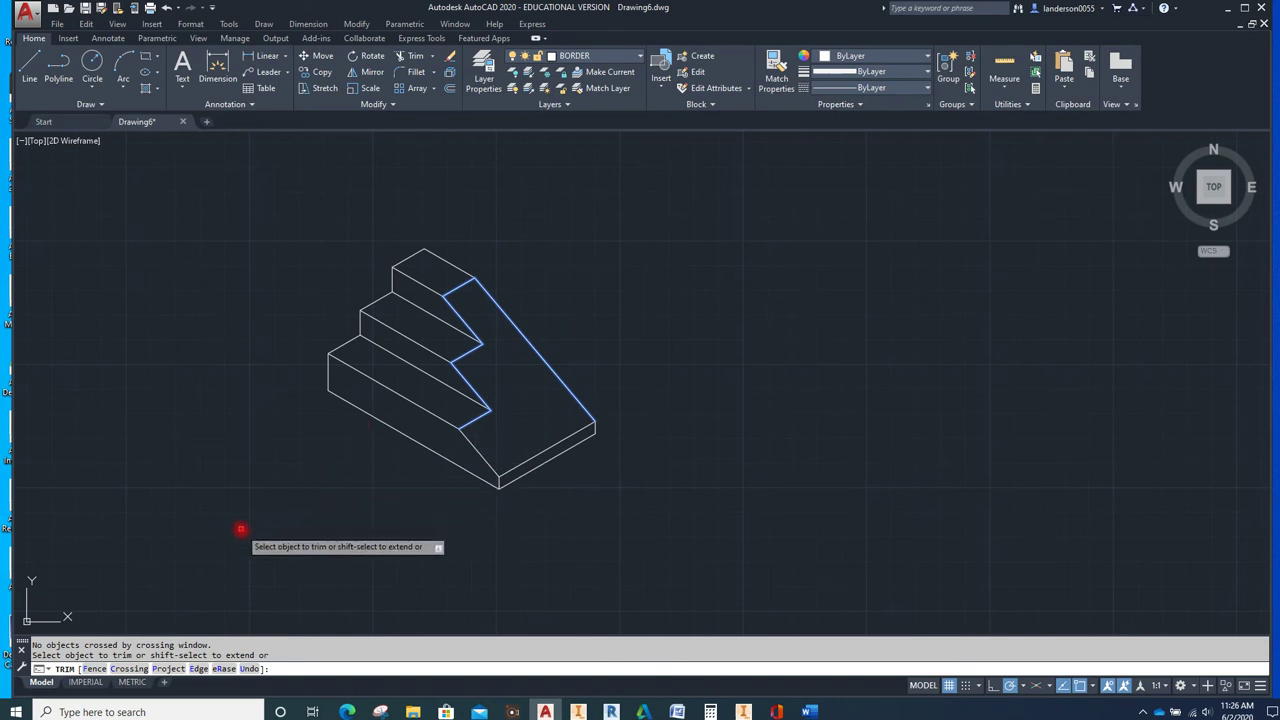
Draw the lower-left diagonal arrow and mirror its arrowhead stroke along the shaft, keeping the original
left_click(29, 65)
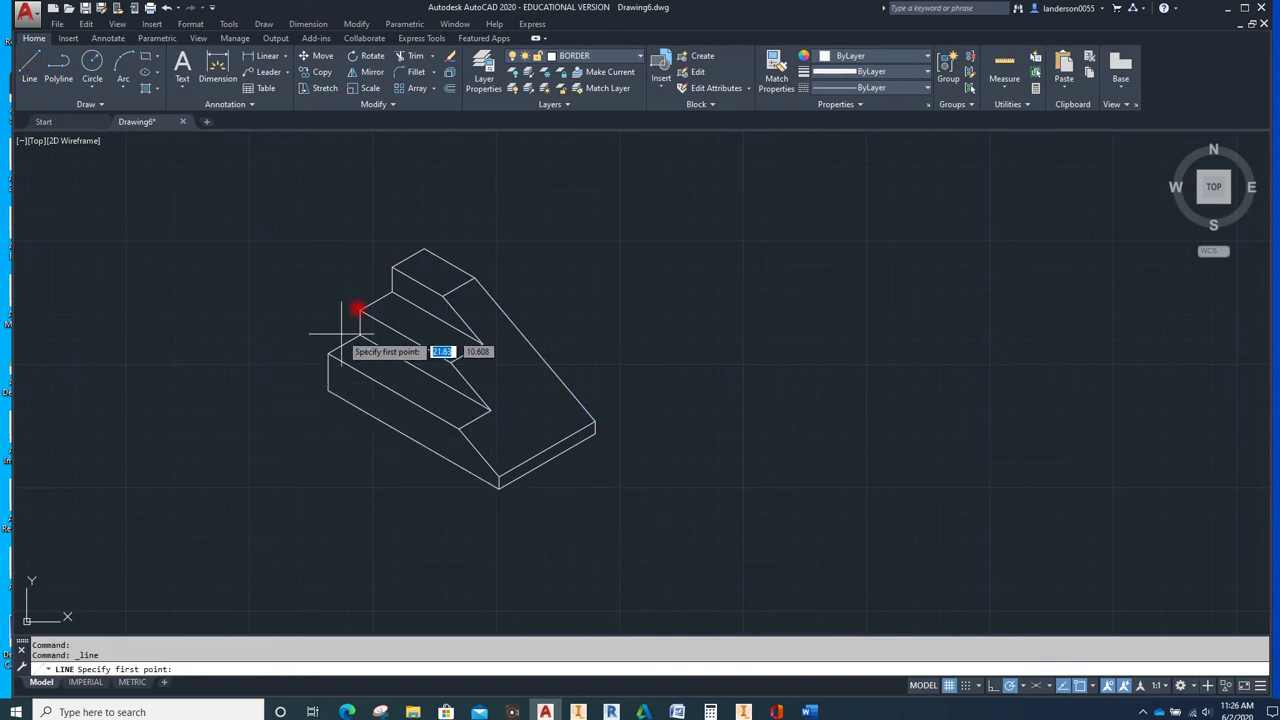
left_click(252, 537)
left_click(353, 452)
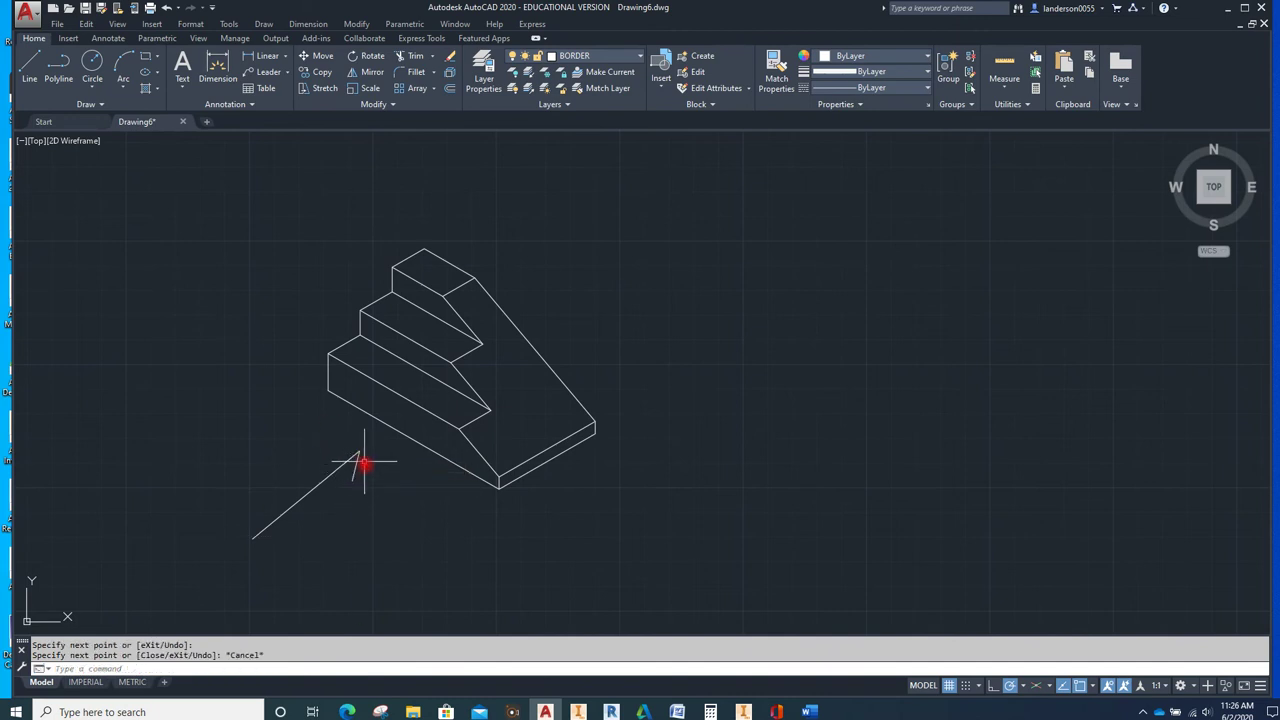
key("Escape")
left_click(355, 466)
left_click(365, 72)
left_click(358, 452)
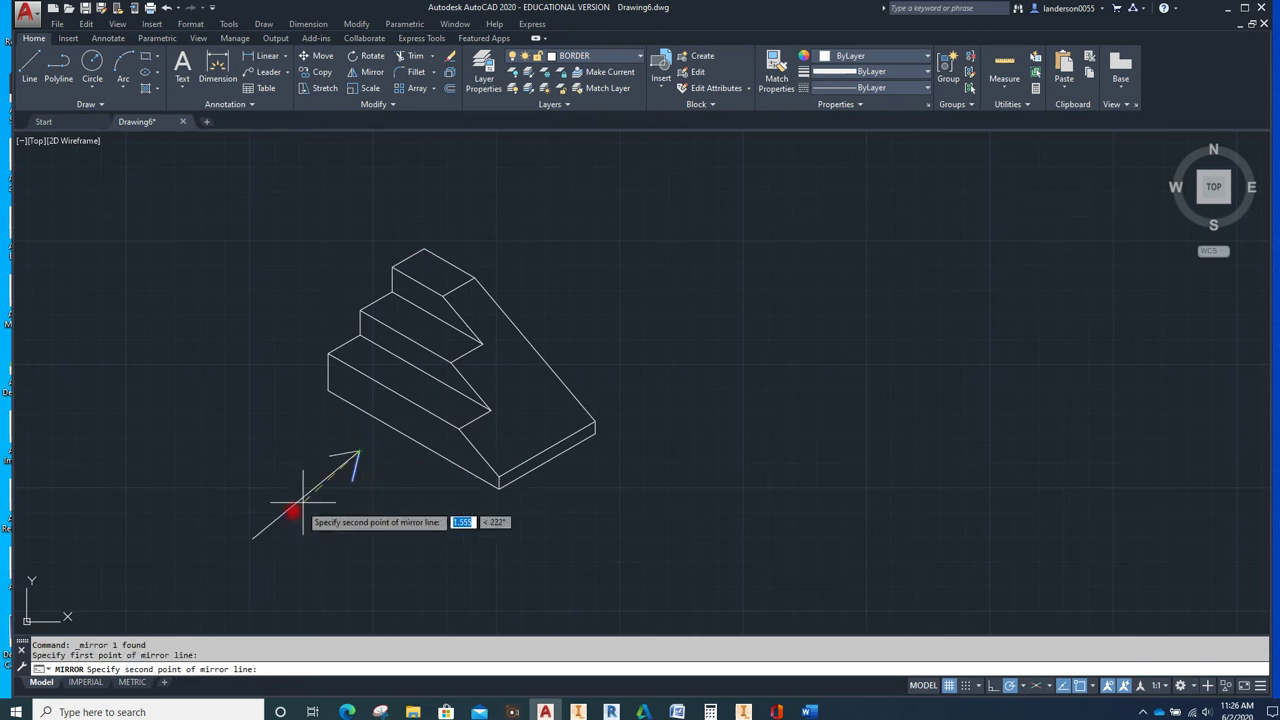
left_click(254, 542)
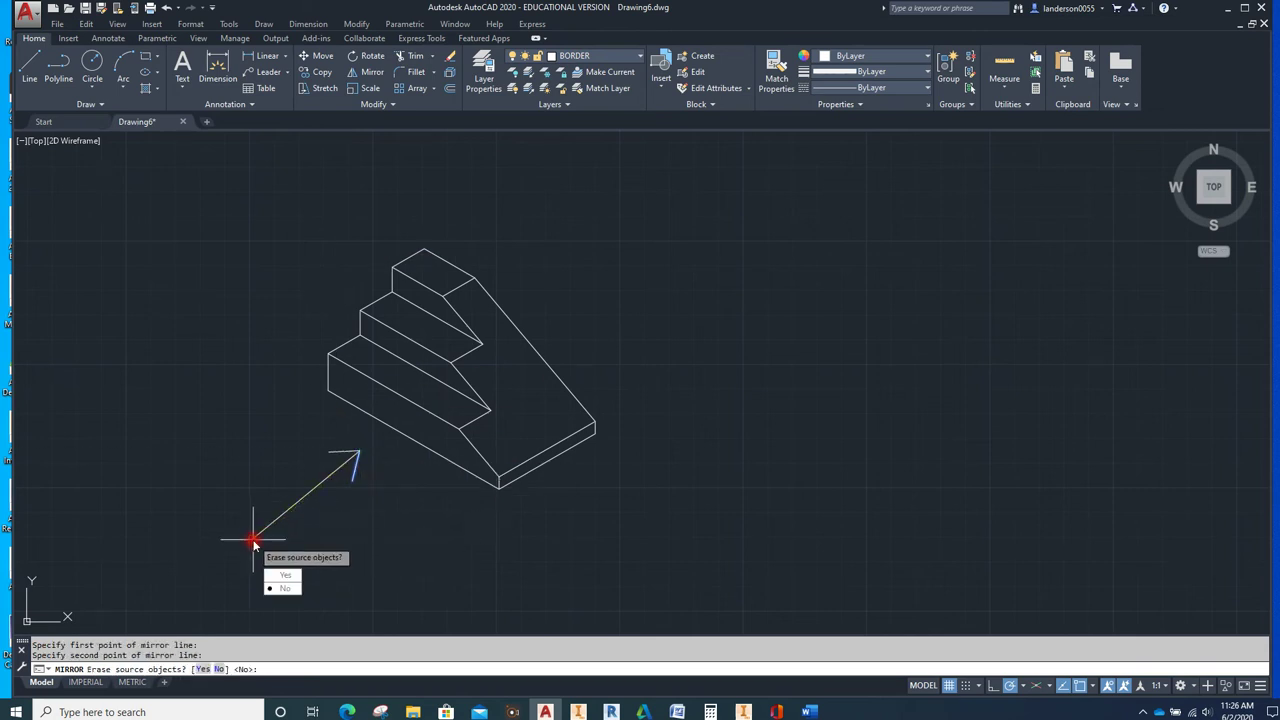
key("Return")
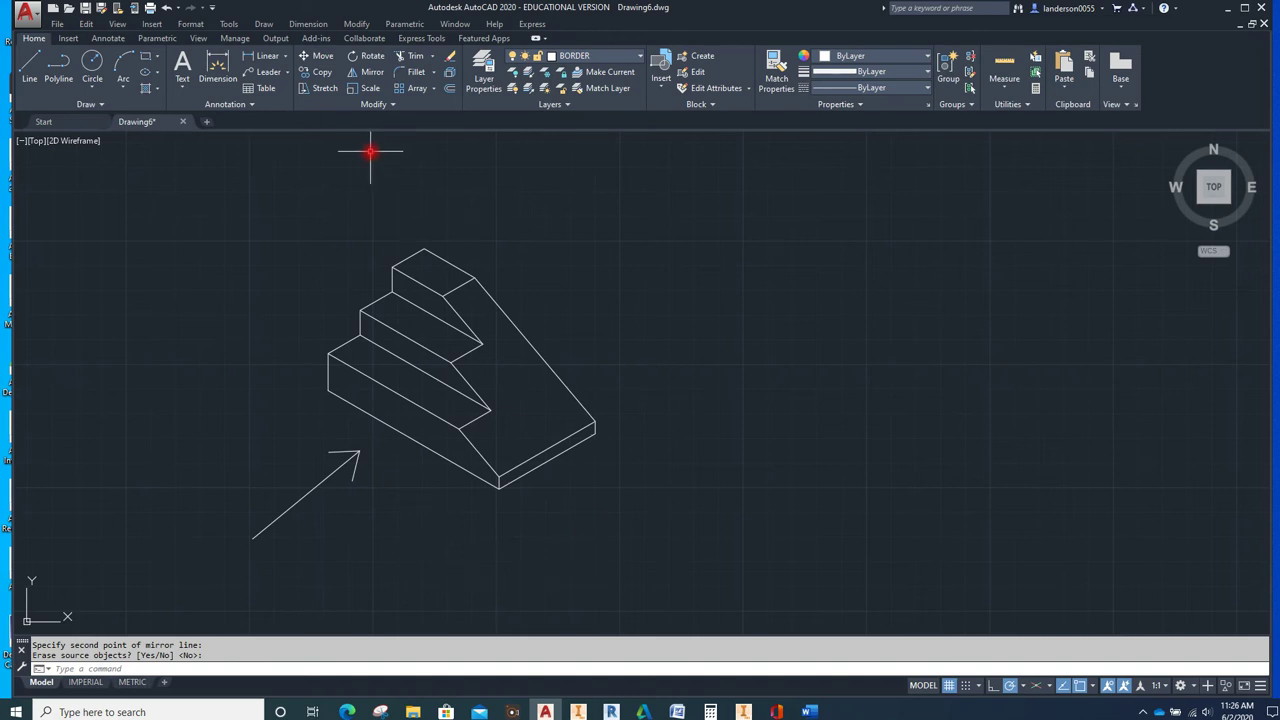
Draw the vertical arrow above the block and mirror its arrowhead stroke, keeping the original
left_click(30, 63)
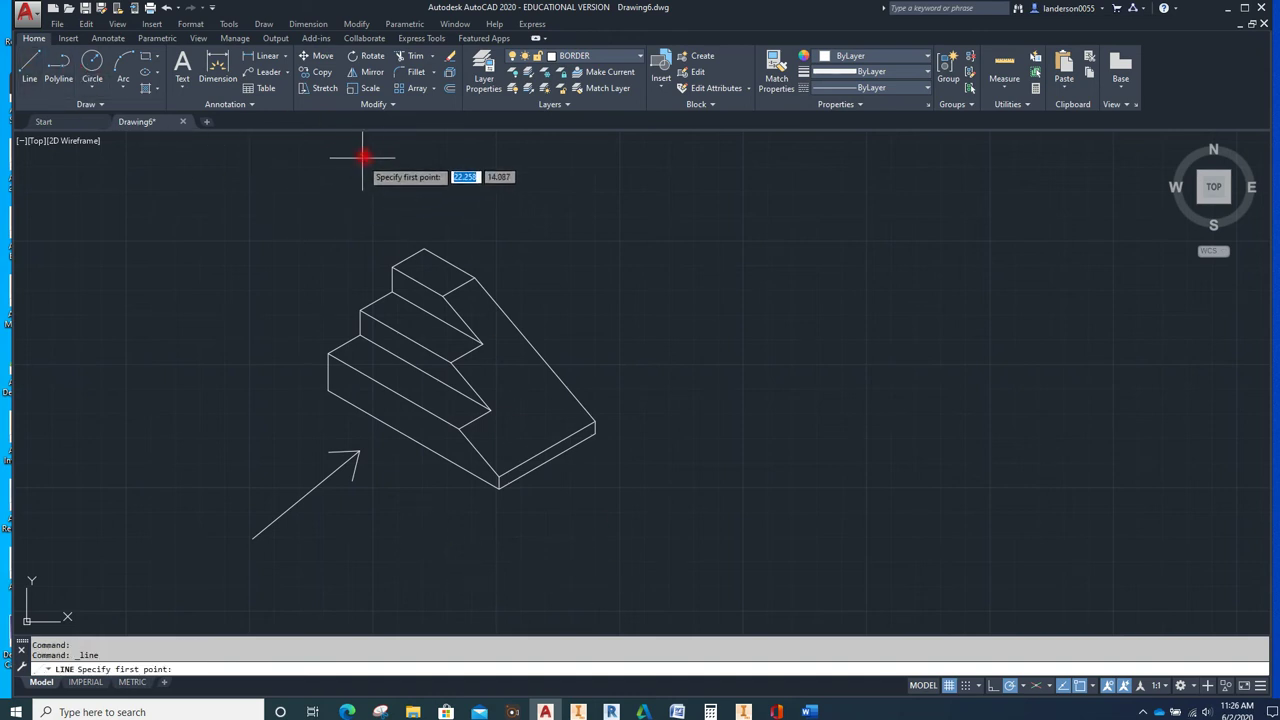
left_click(389, 155)
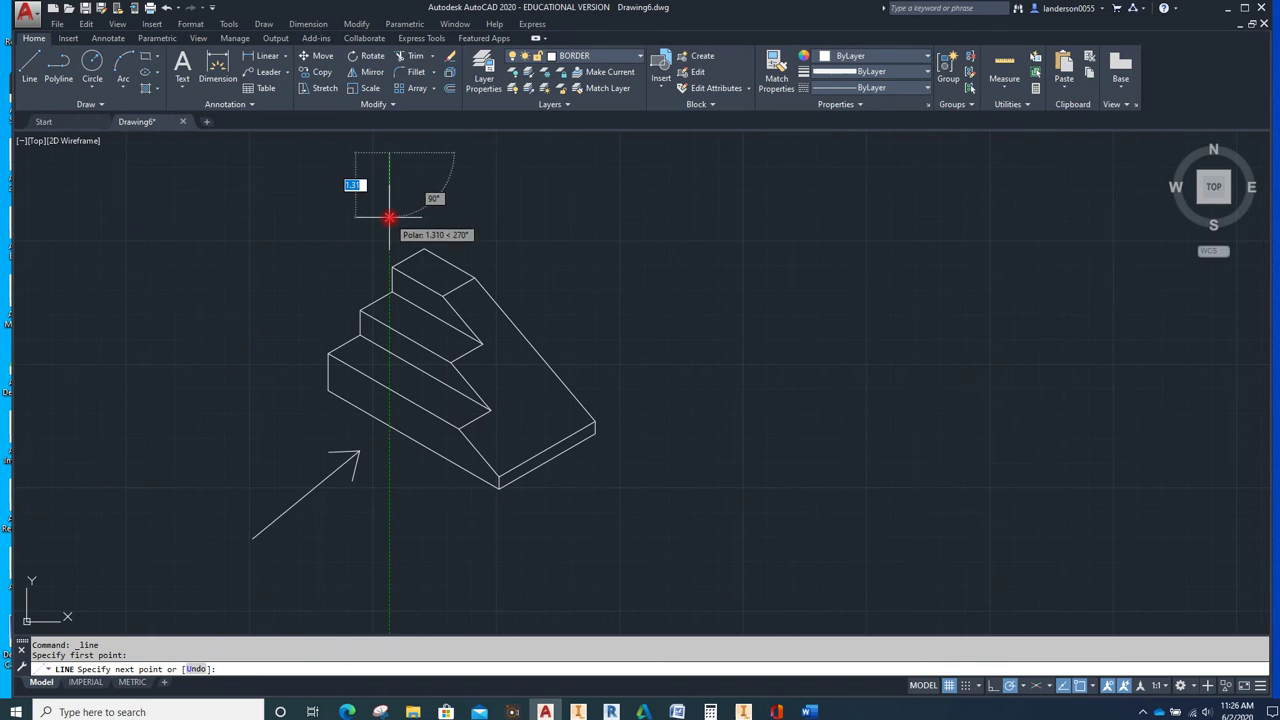
left_click(380, 207)
key("Escape")
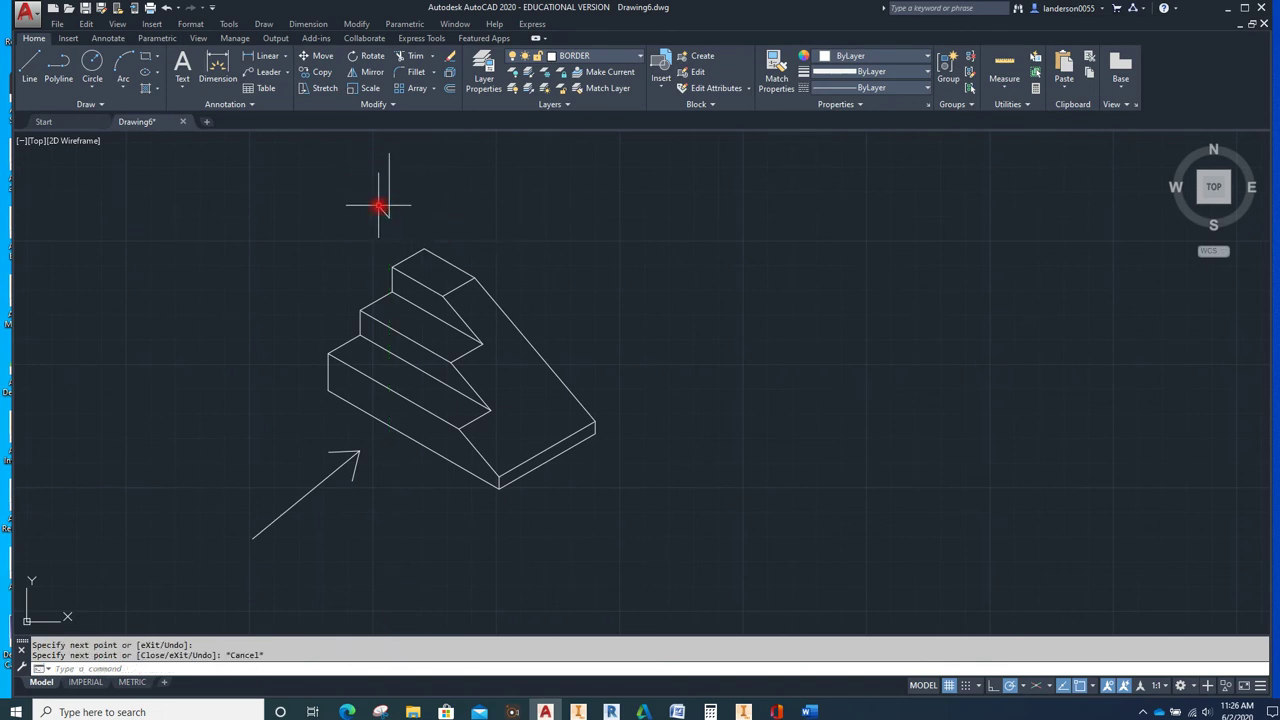
left_click(384, 211)
left_click(366, 72)
left_click(389, 210)
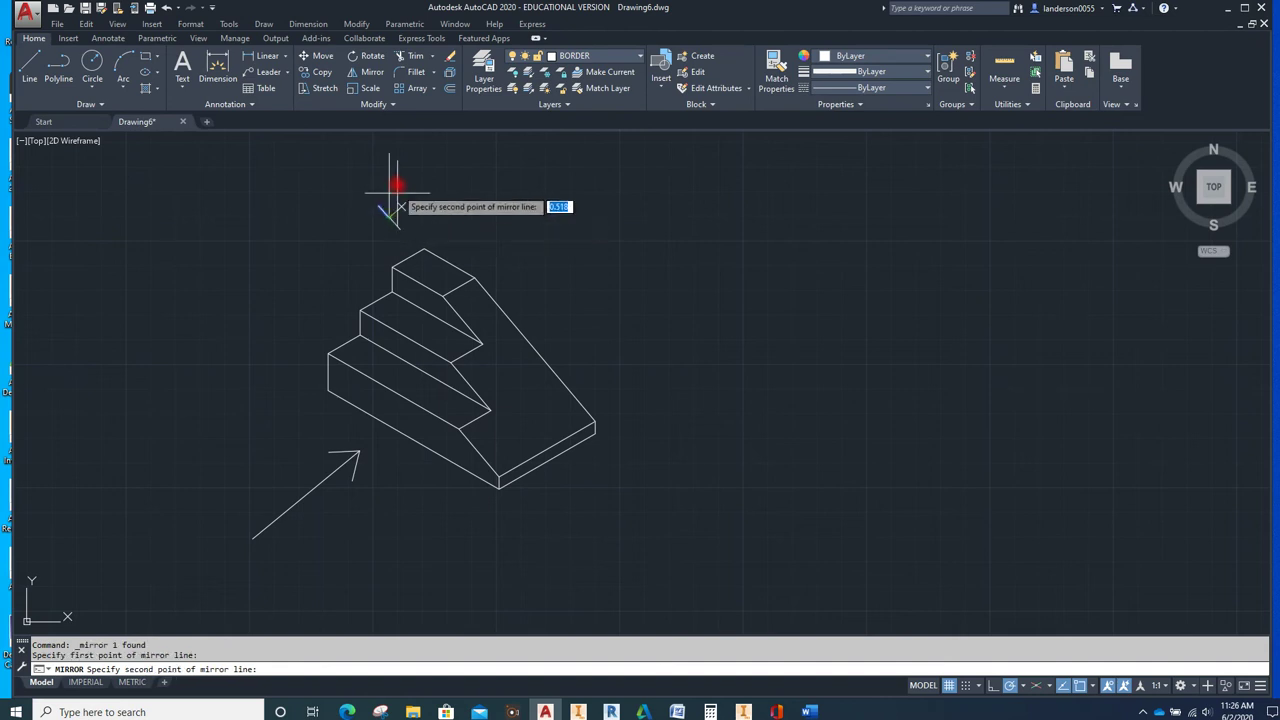
left_click(390, 156)
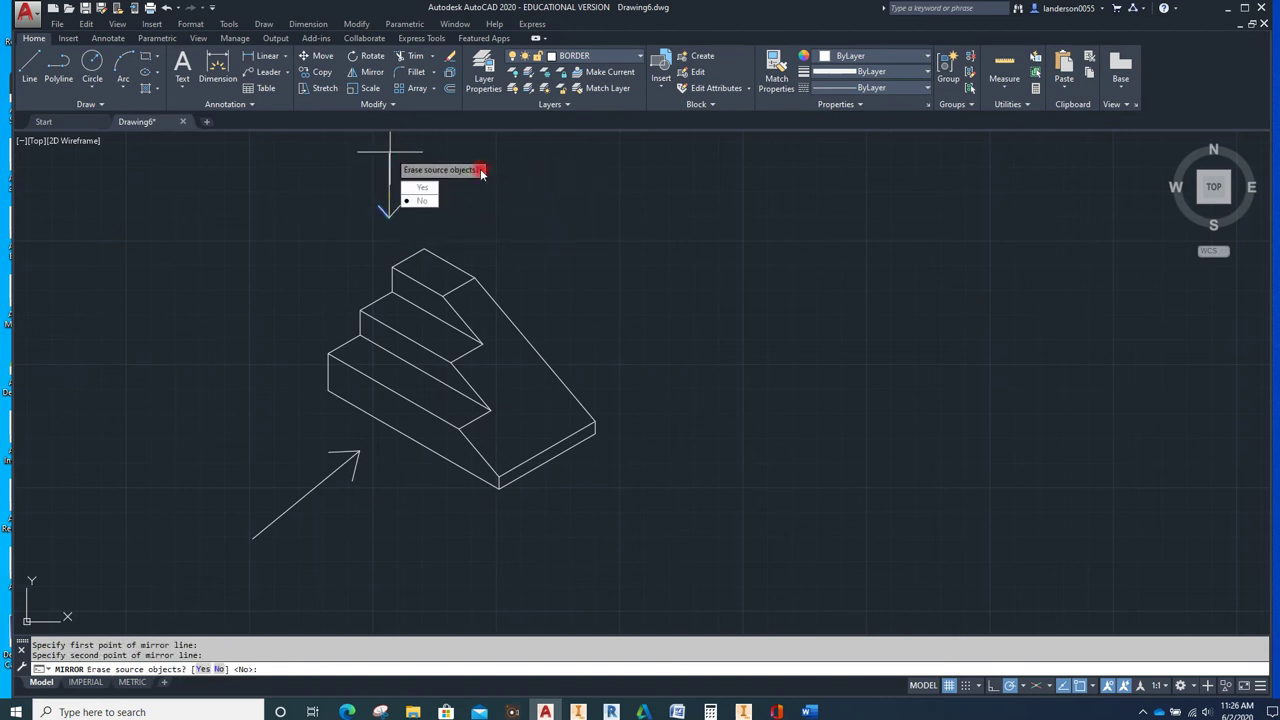
key("Return")
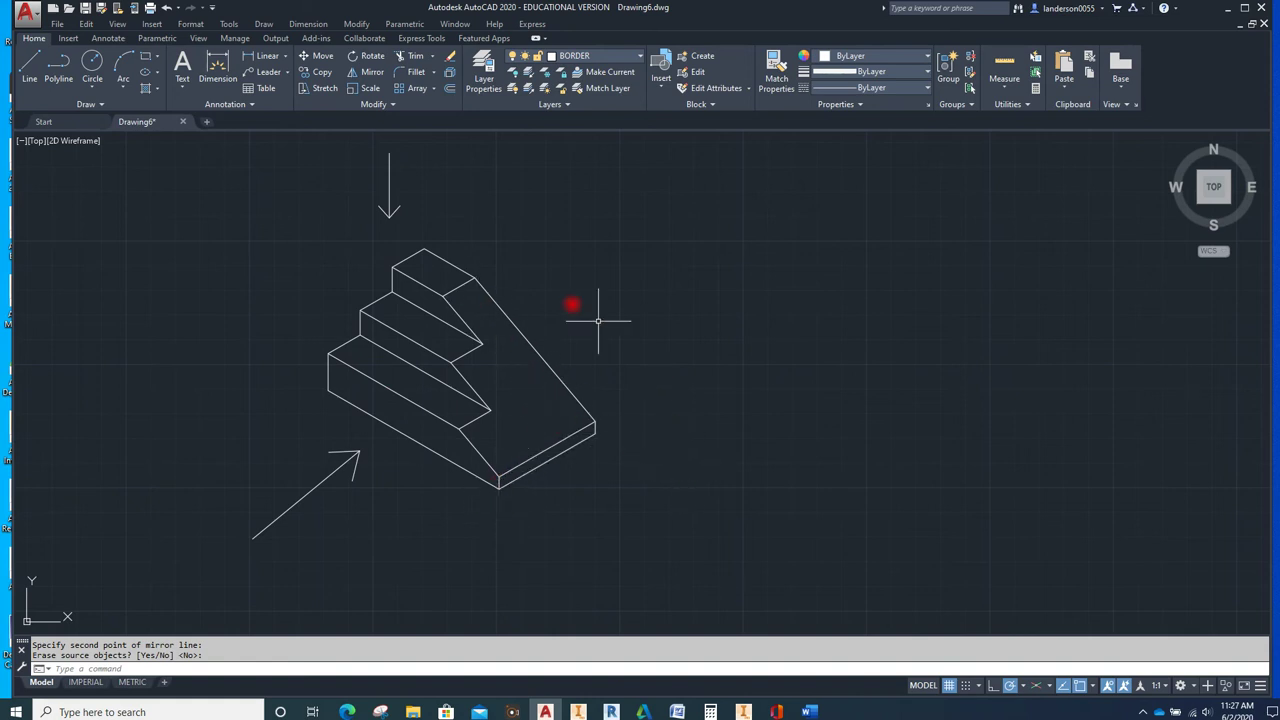
Draw the diagonal arrow shaft below right of the block and one arrowhead stroke
left_click(24, 64)
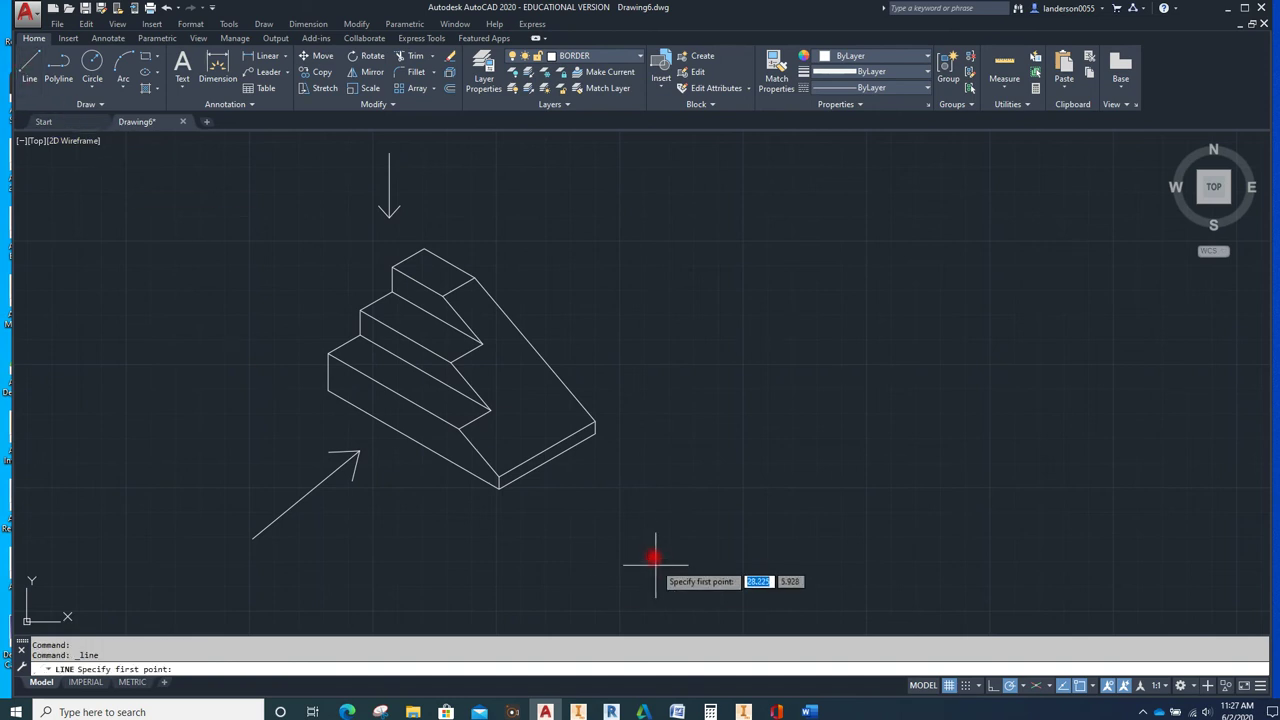
left_click(577, 470)
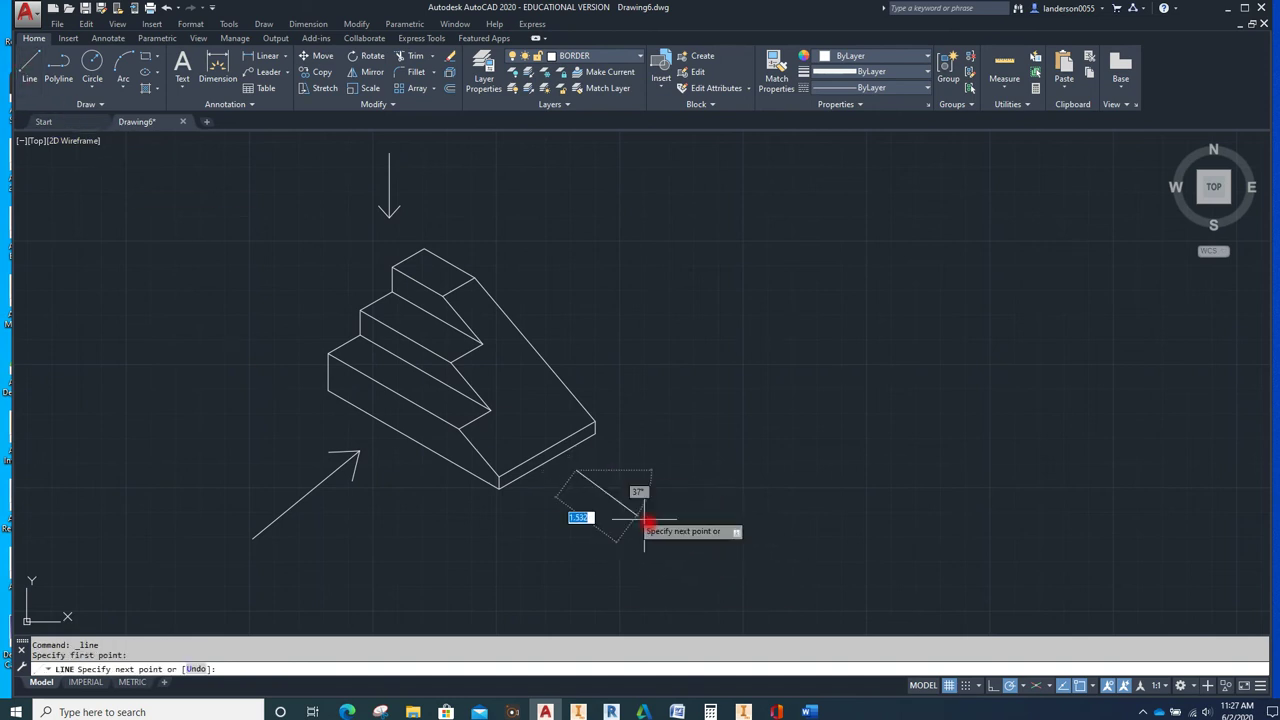
left_click(684, 562)
key("Escape")
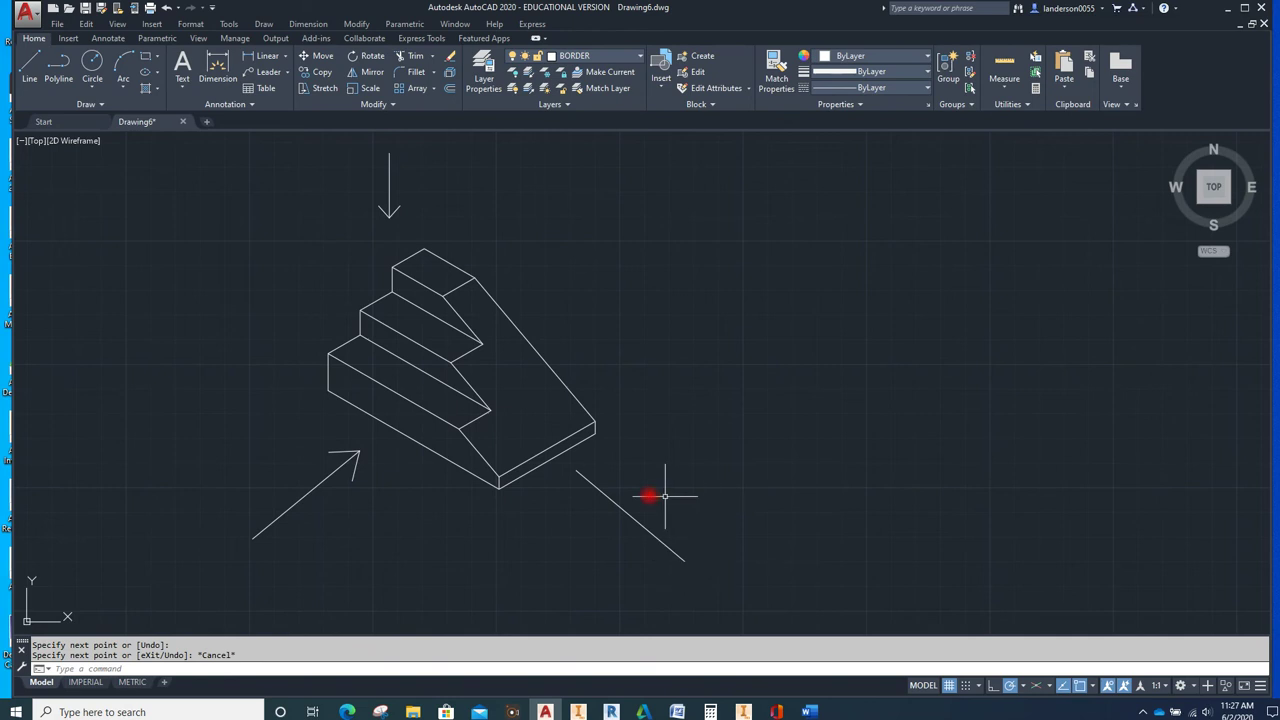
key("Return")
left_click(578, 471)
left_click(587, 491)
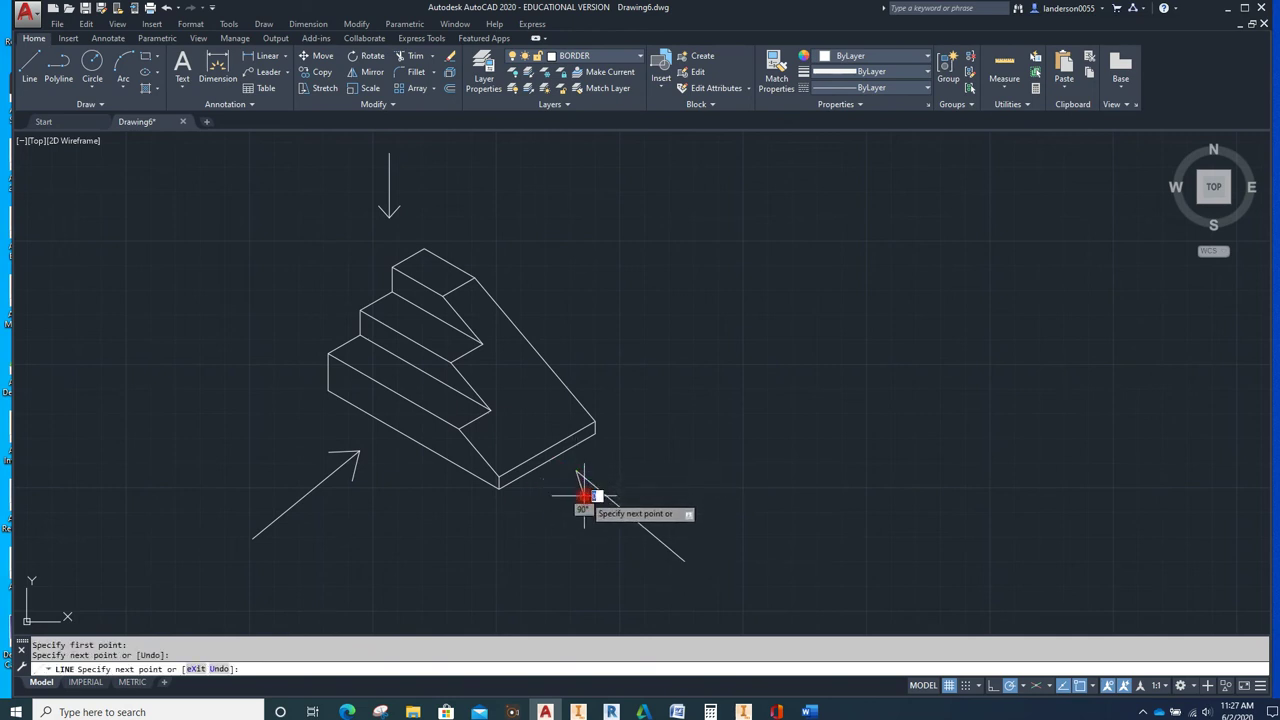
key("Escape")
Mirror the arrowhead stroke along the shaft, keeping the original stroke
left_click(586, 490)
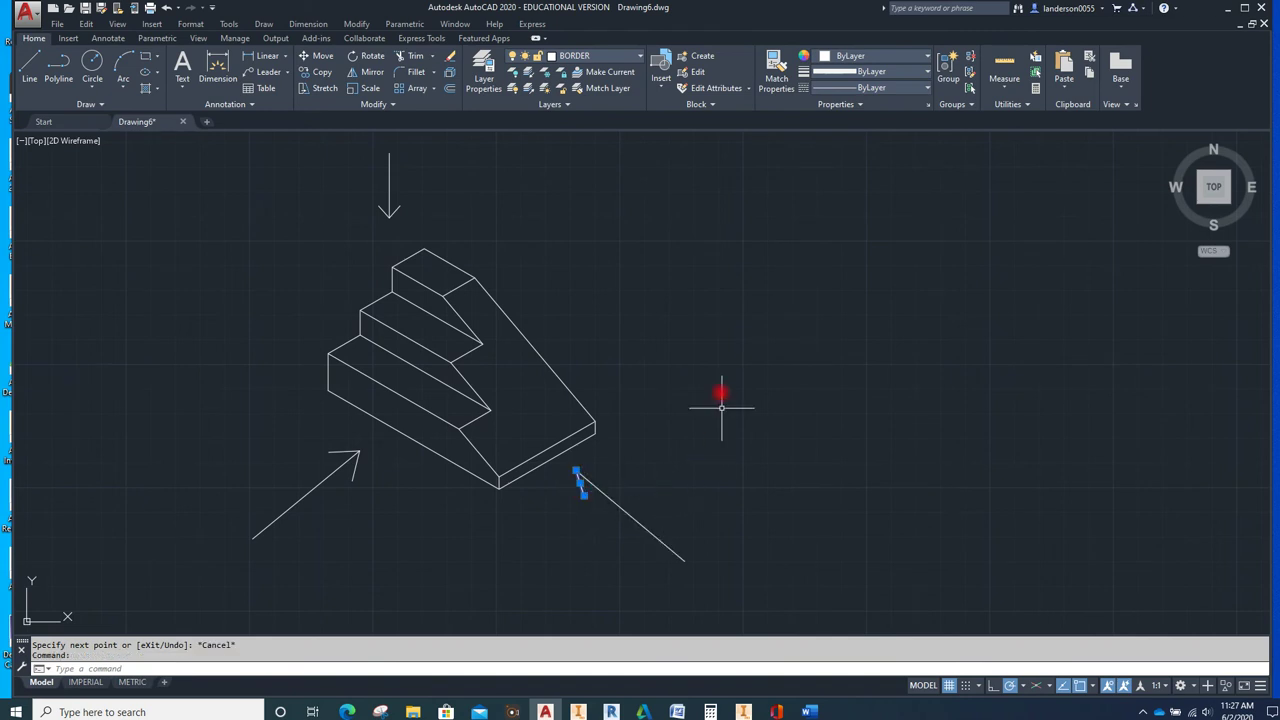
left_click(367, 75)
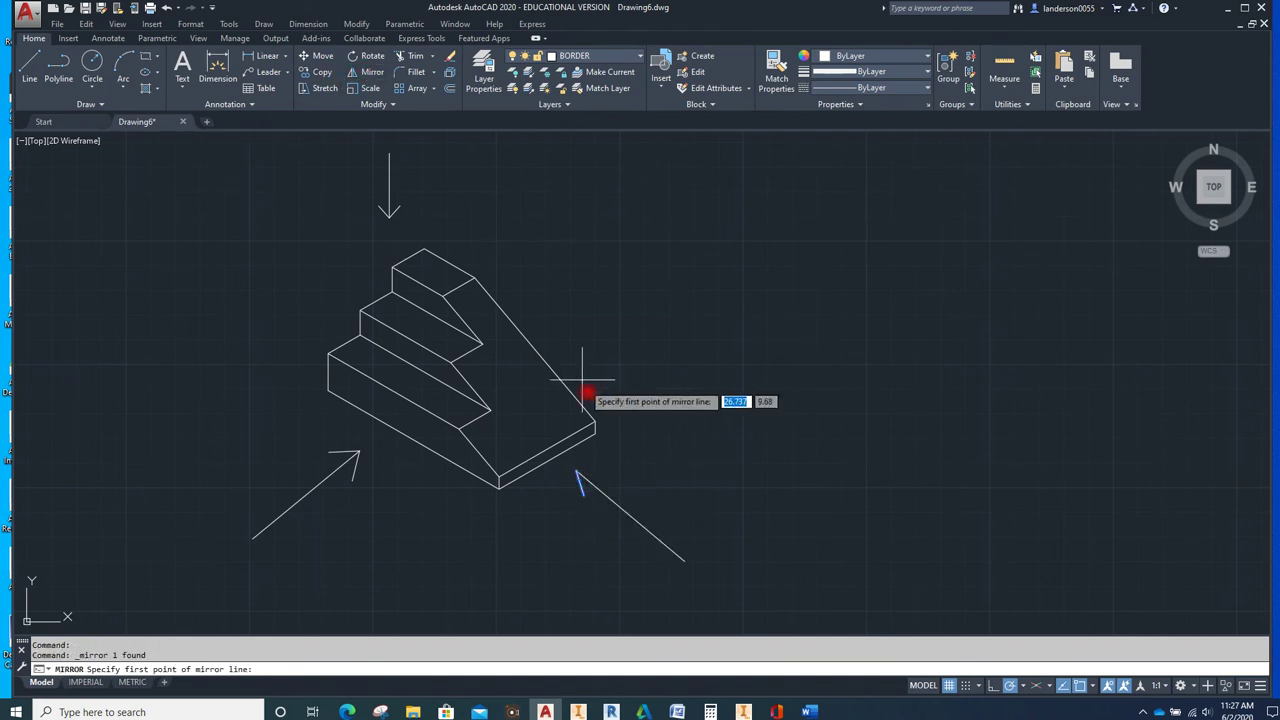
left_click(578, 471)
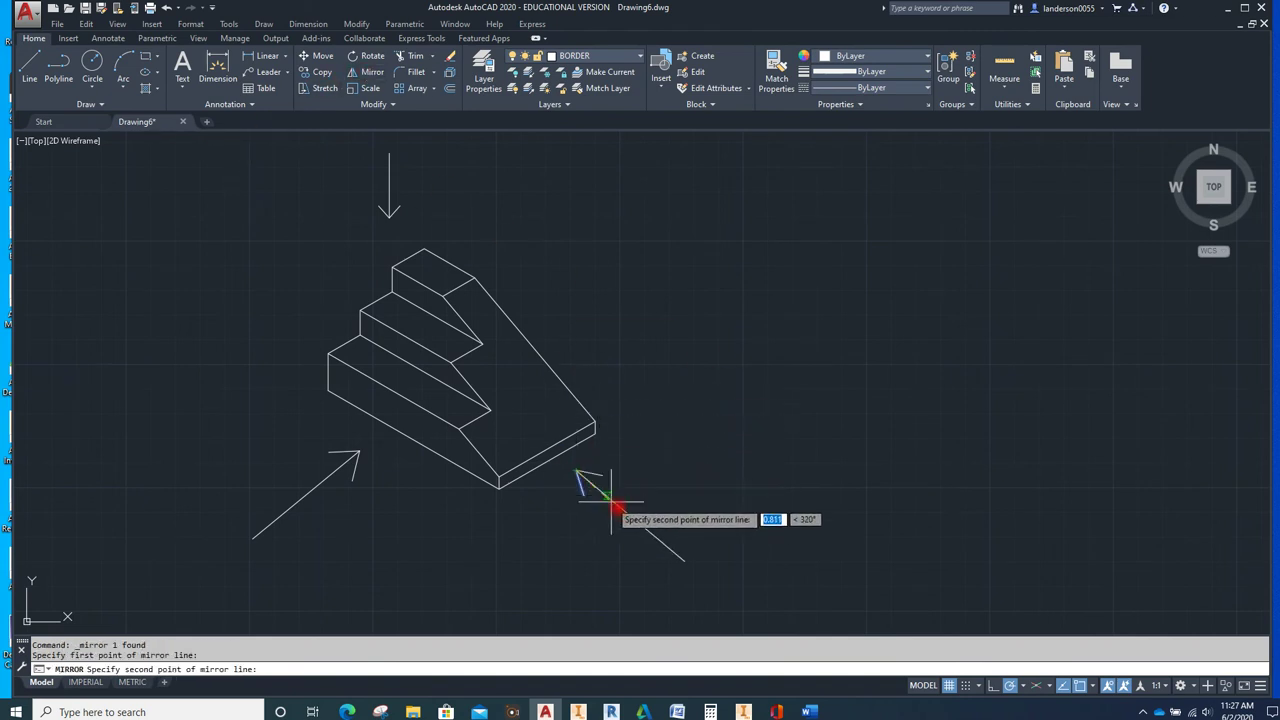
left_click(686, 561)
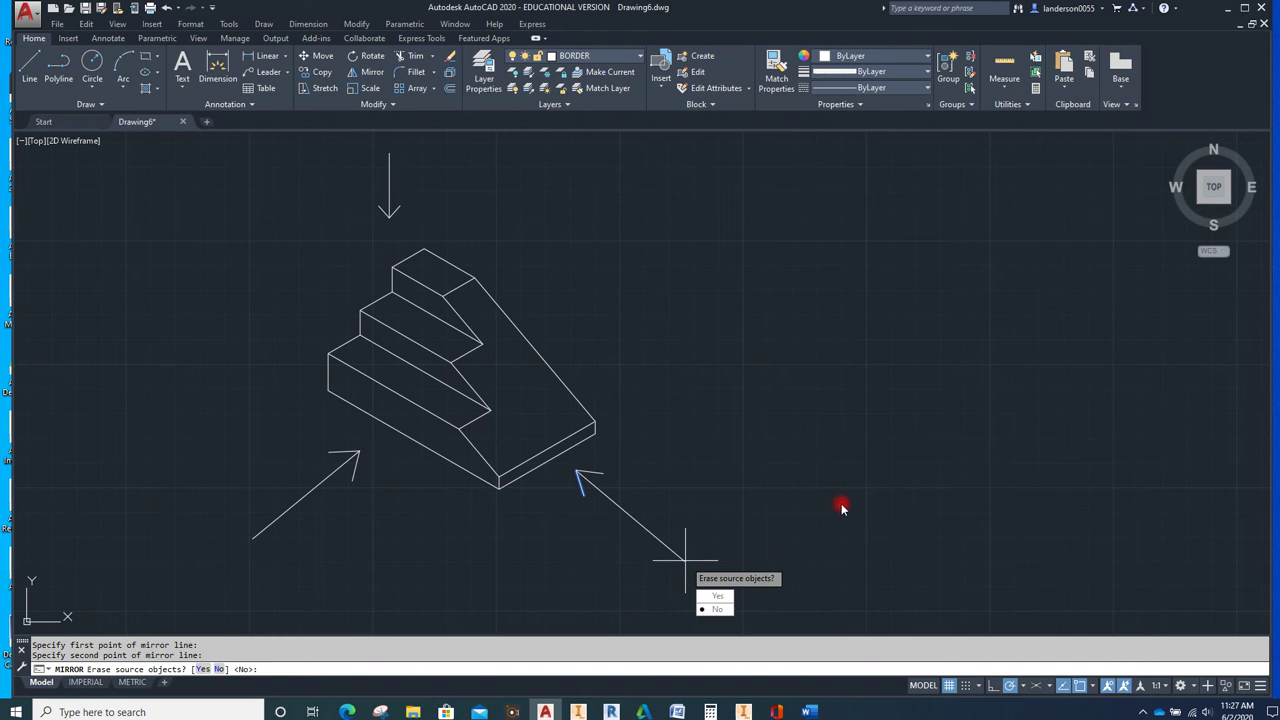
key("Return")
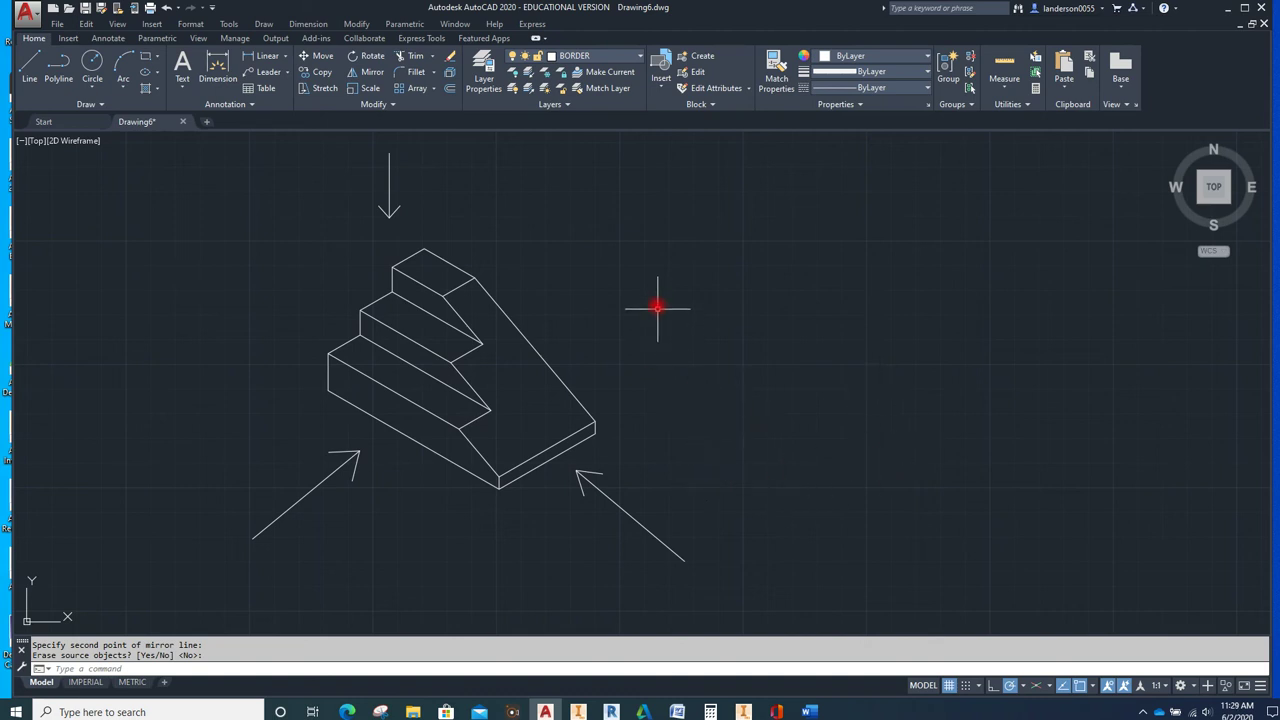
left_click(207, 122)
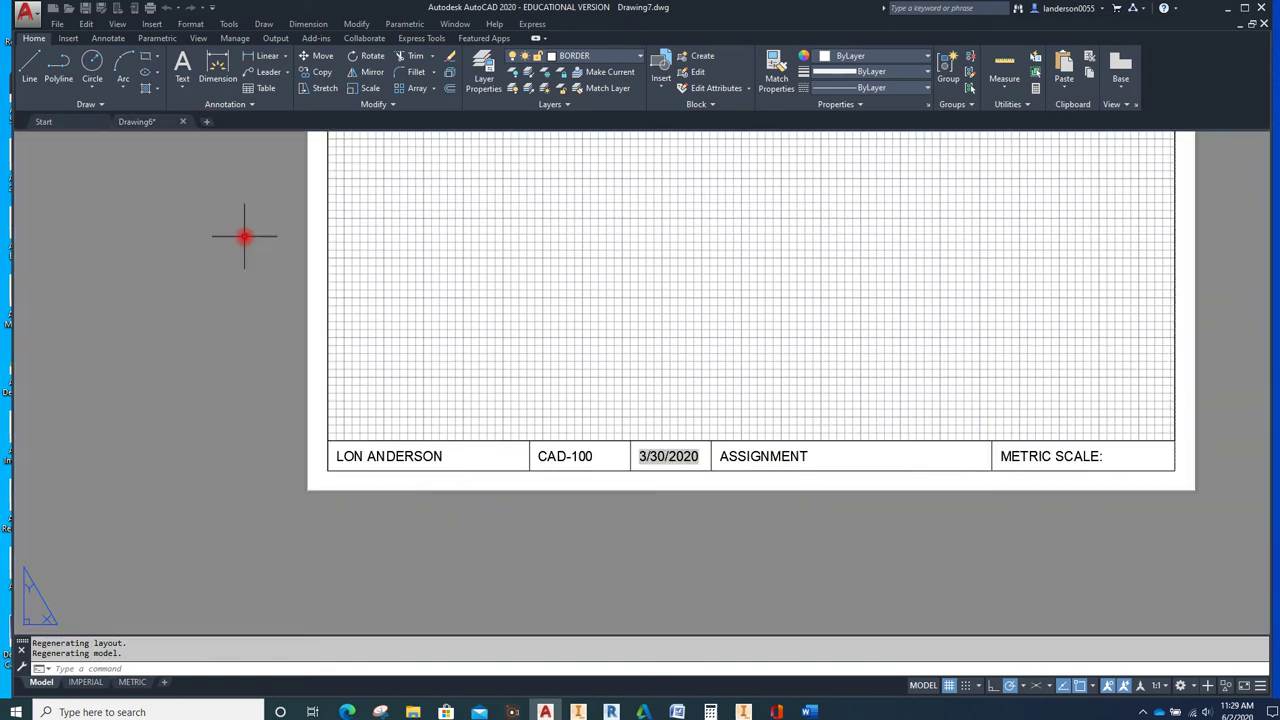
scroll(211, 334, "down", 4)
middle_click_drag(211, 334, 286, 445)
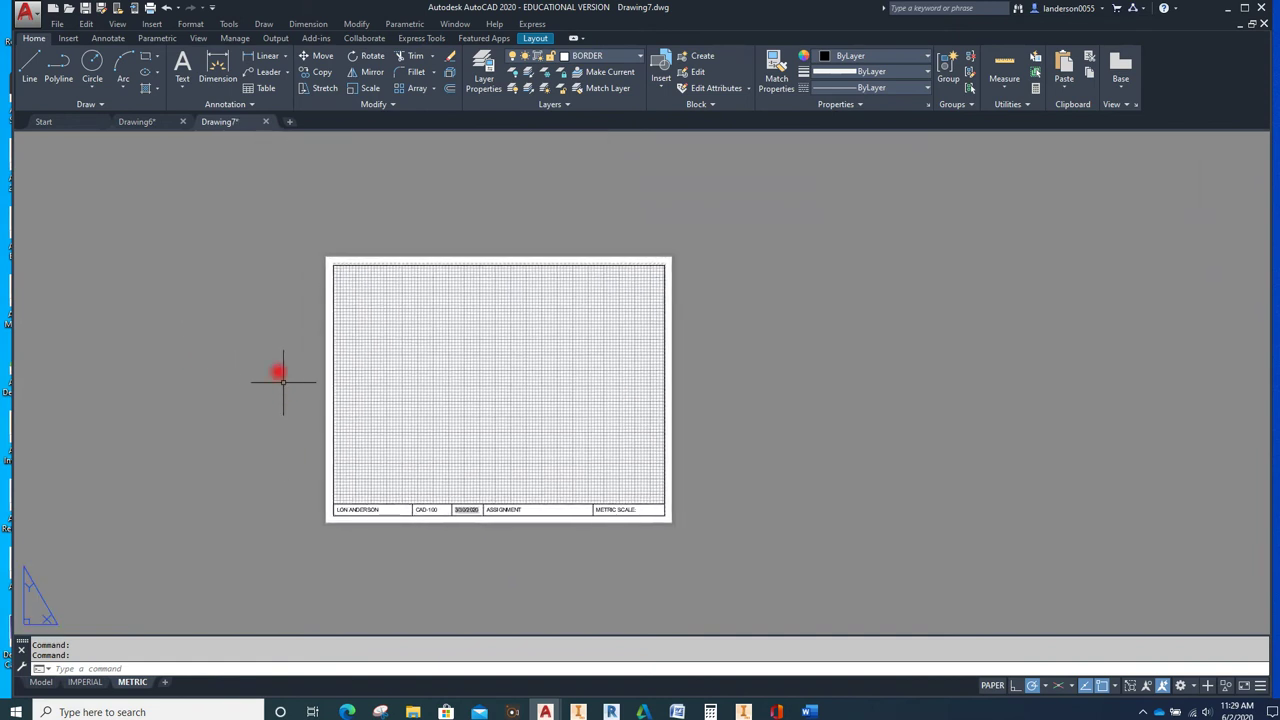
left_click(268, 122)
left_click(702, 384)
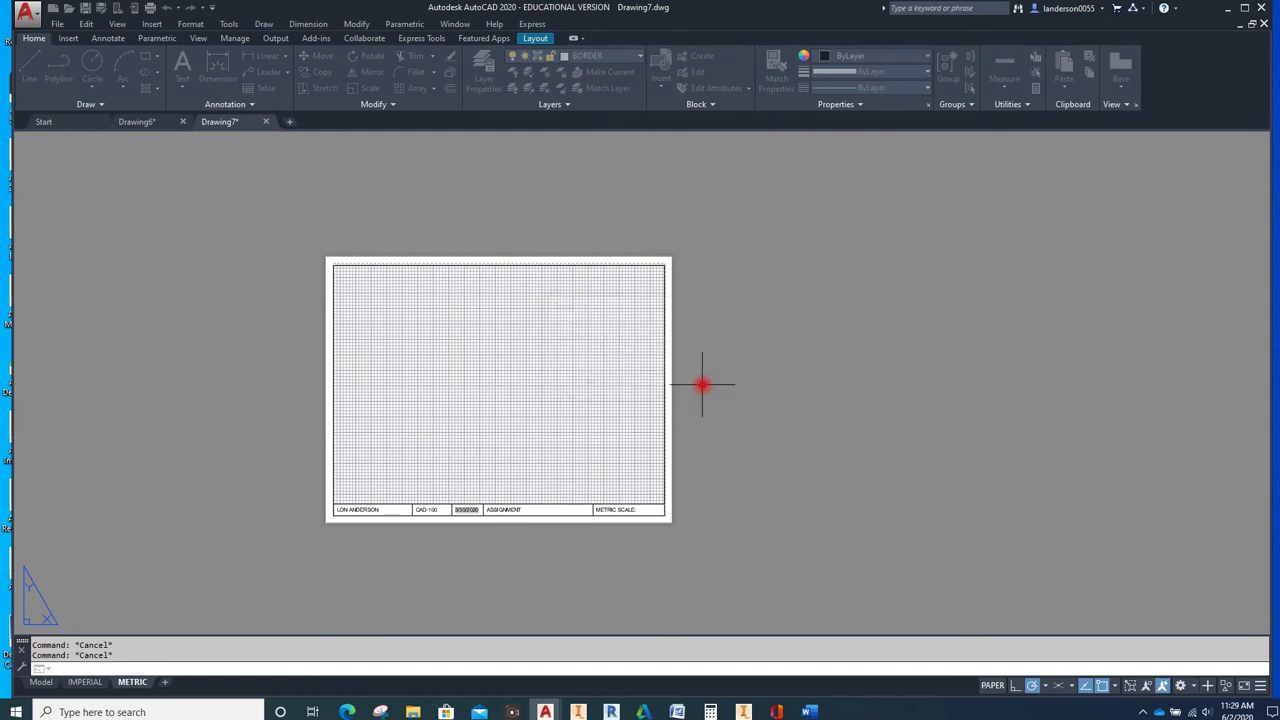
left_click(245, 122)
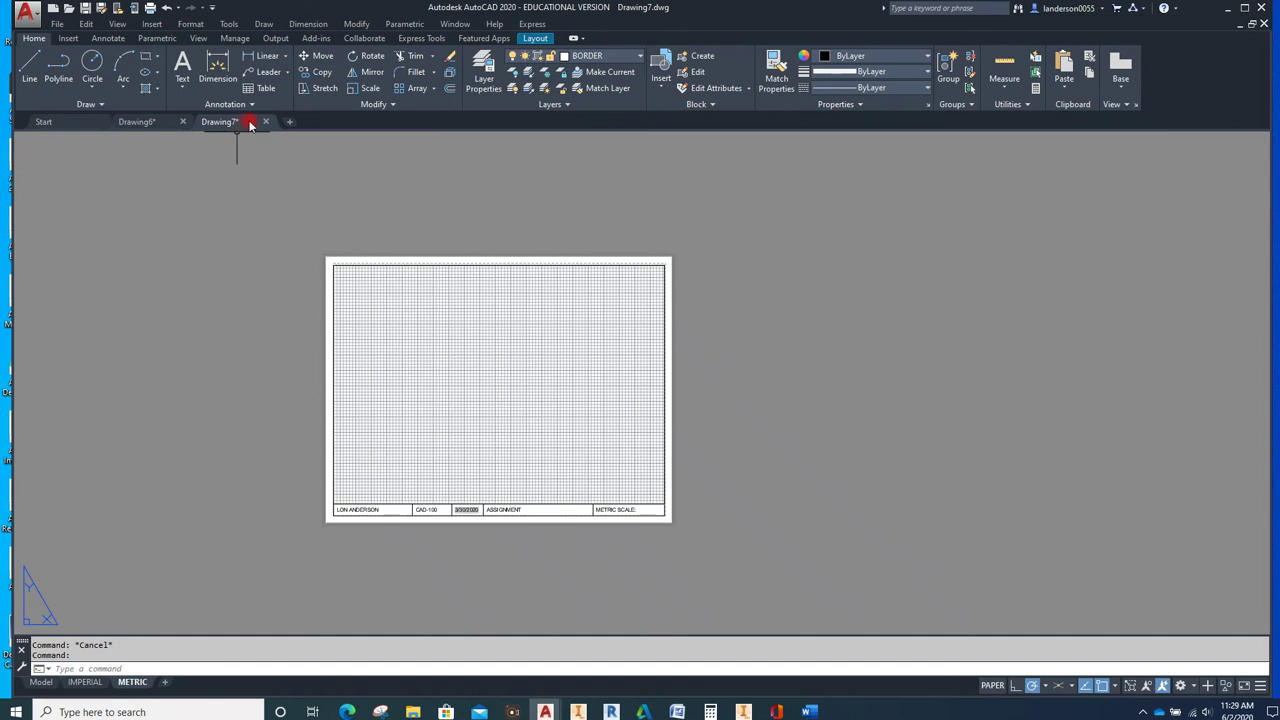
left_click(268, 122)
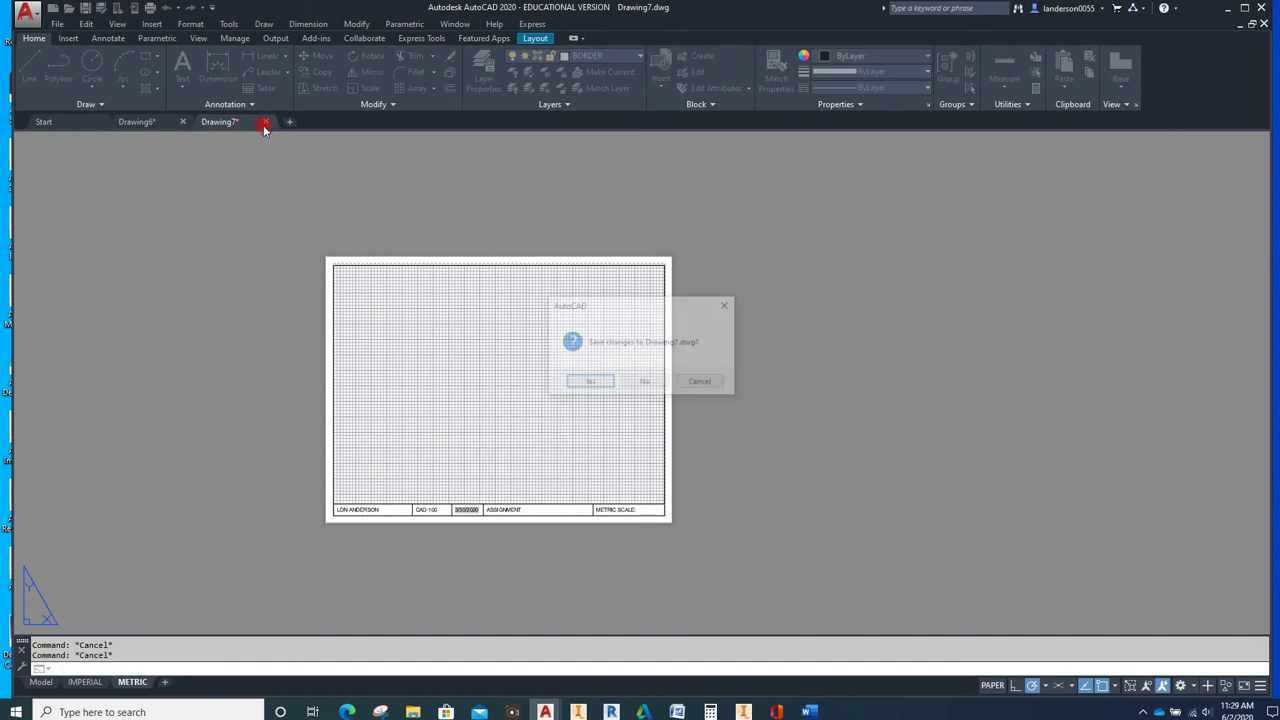
left_click(650, 384)
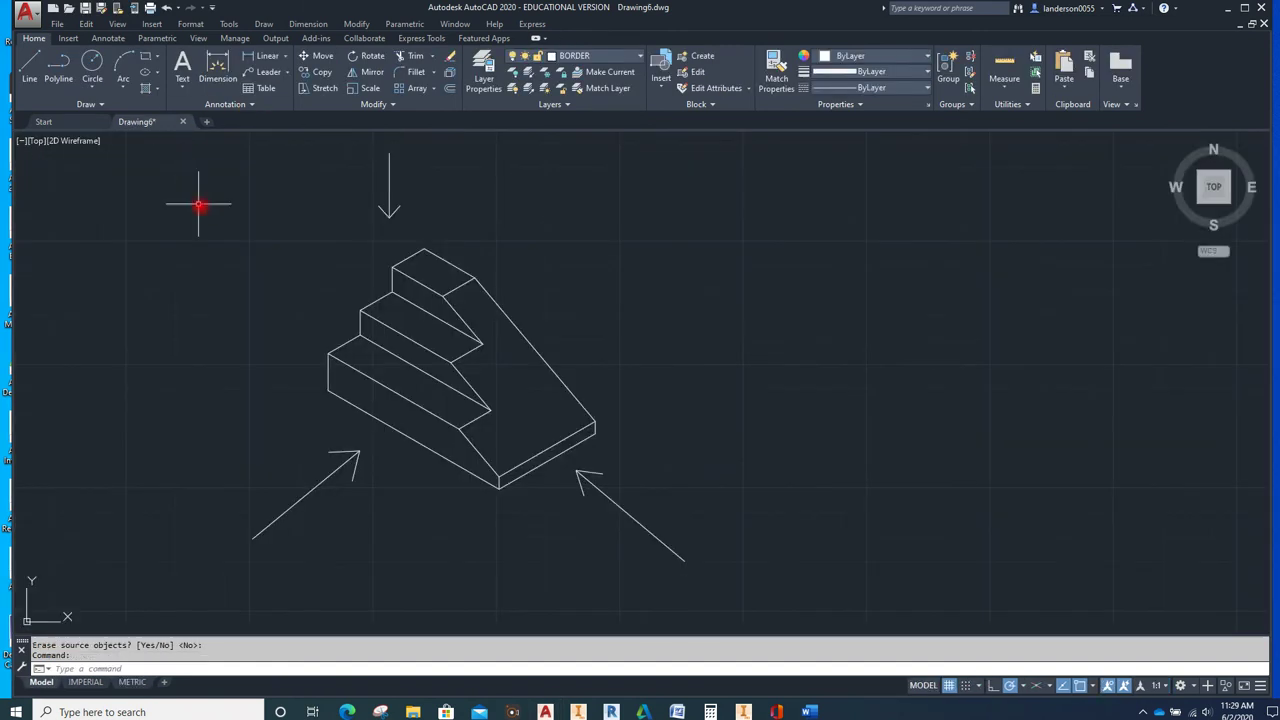
Start a new drawing from the A-A-A LEA-A SIZE.dwt template and centre its layout sheet
left_click(44, 122)
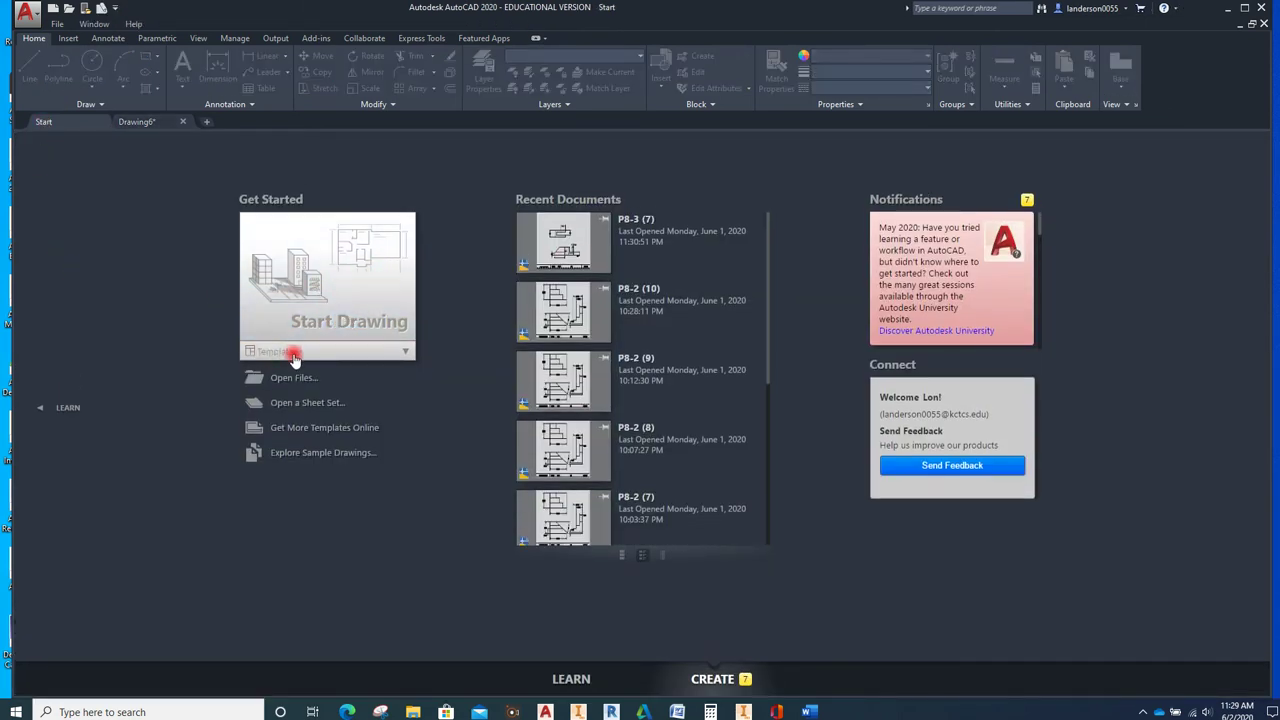
left_click(405, 354)
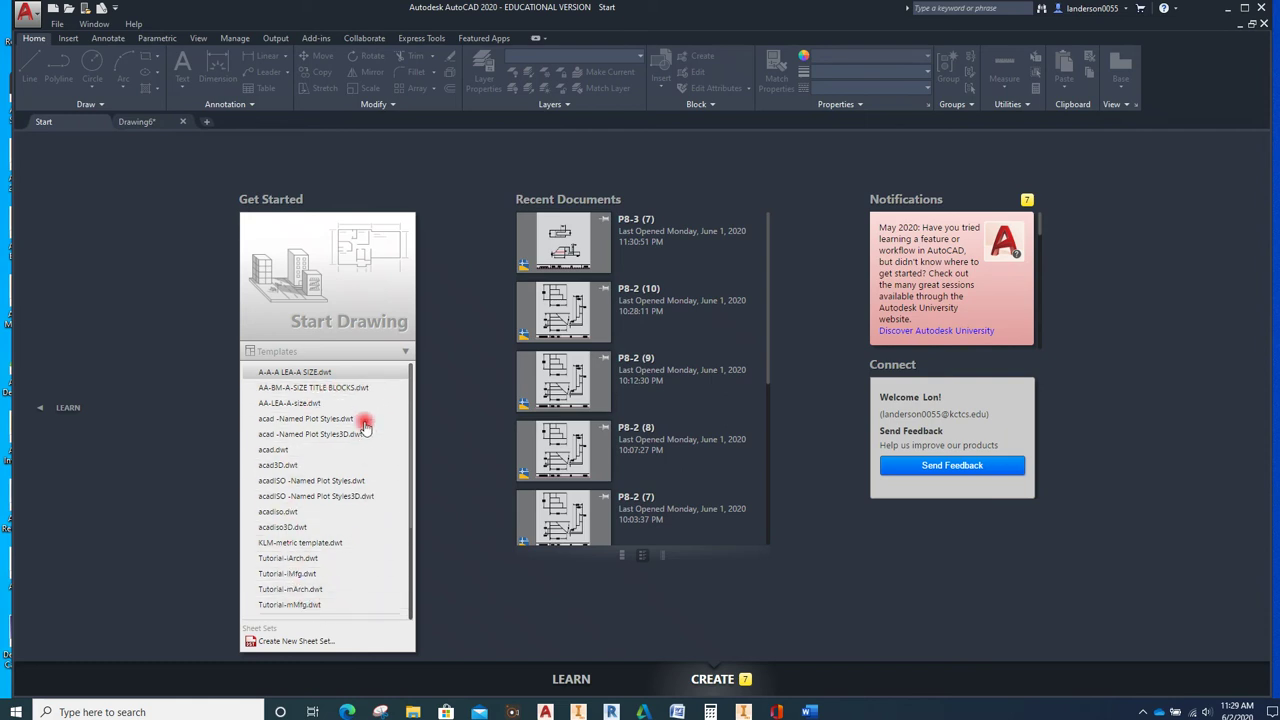
left_click(293, 372)
scroll(707, 268, "down", 4)
middle_click_drag(707, 268, 537, 417)
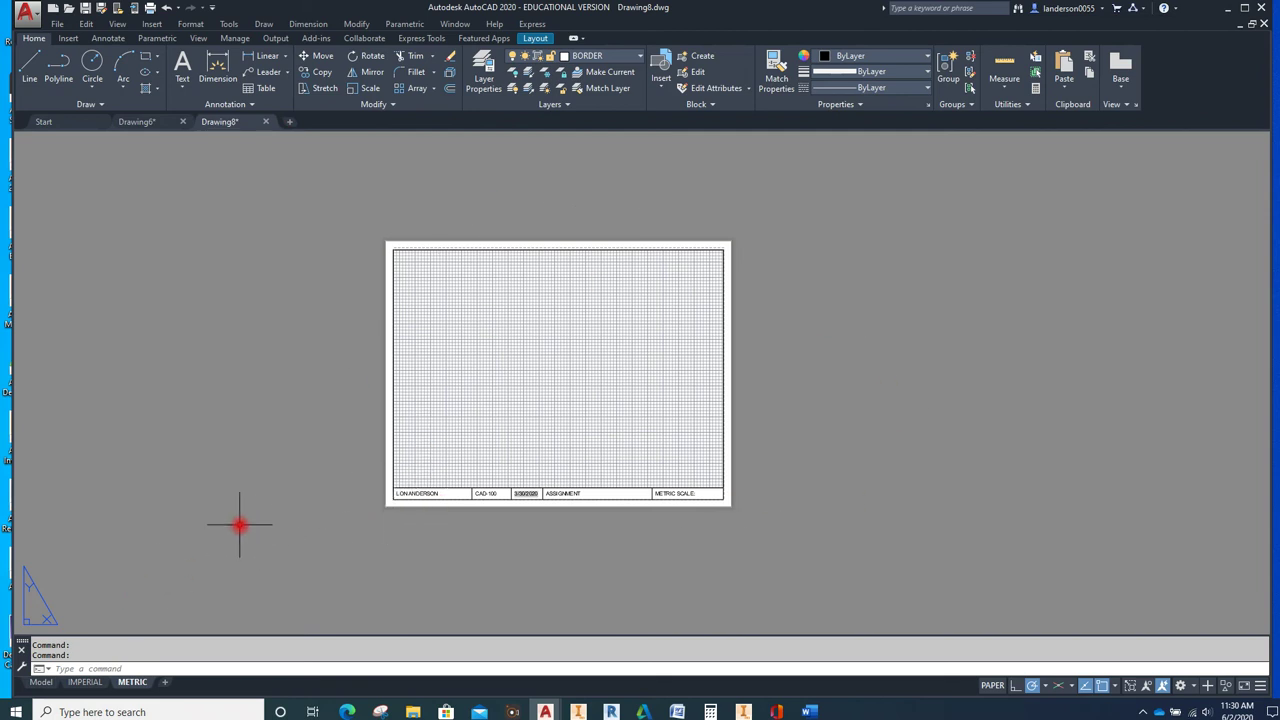
Switch to model space, start LINE, and make layer 0 current instead of BORDER
mouse_move(42, 686)
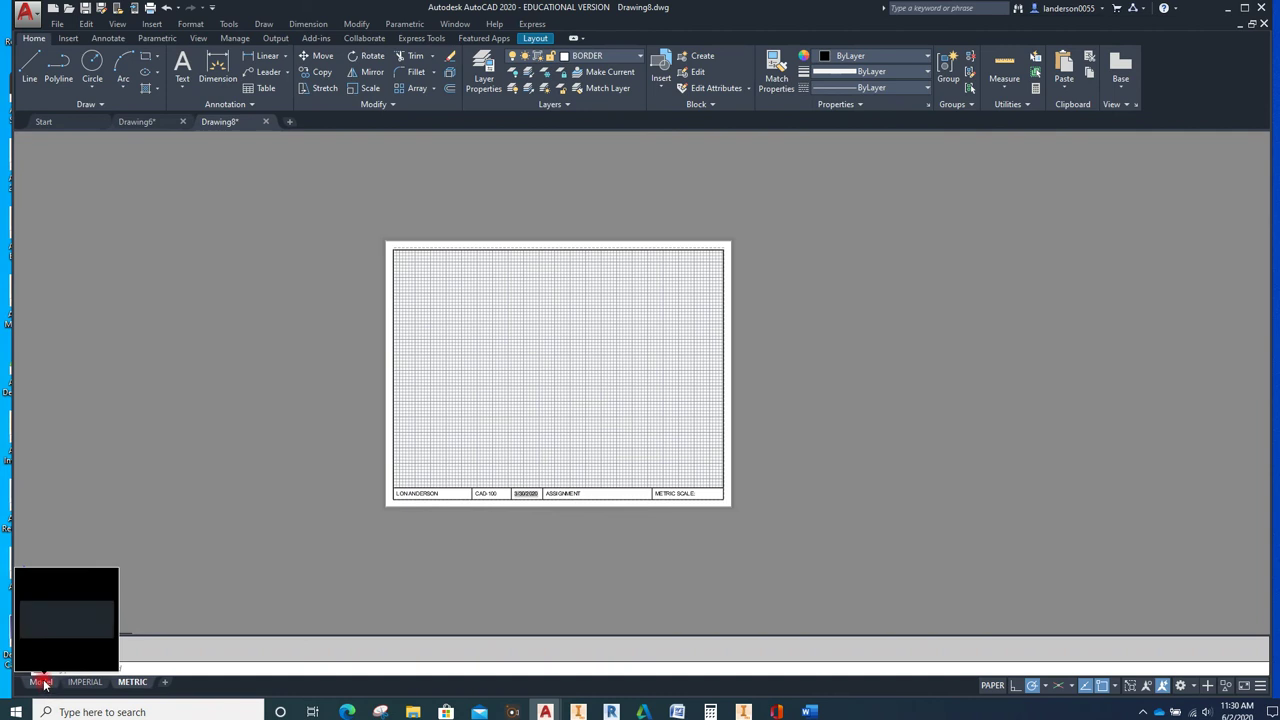
left_click(42, 682)
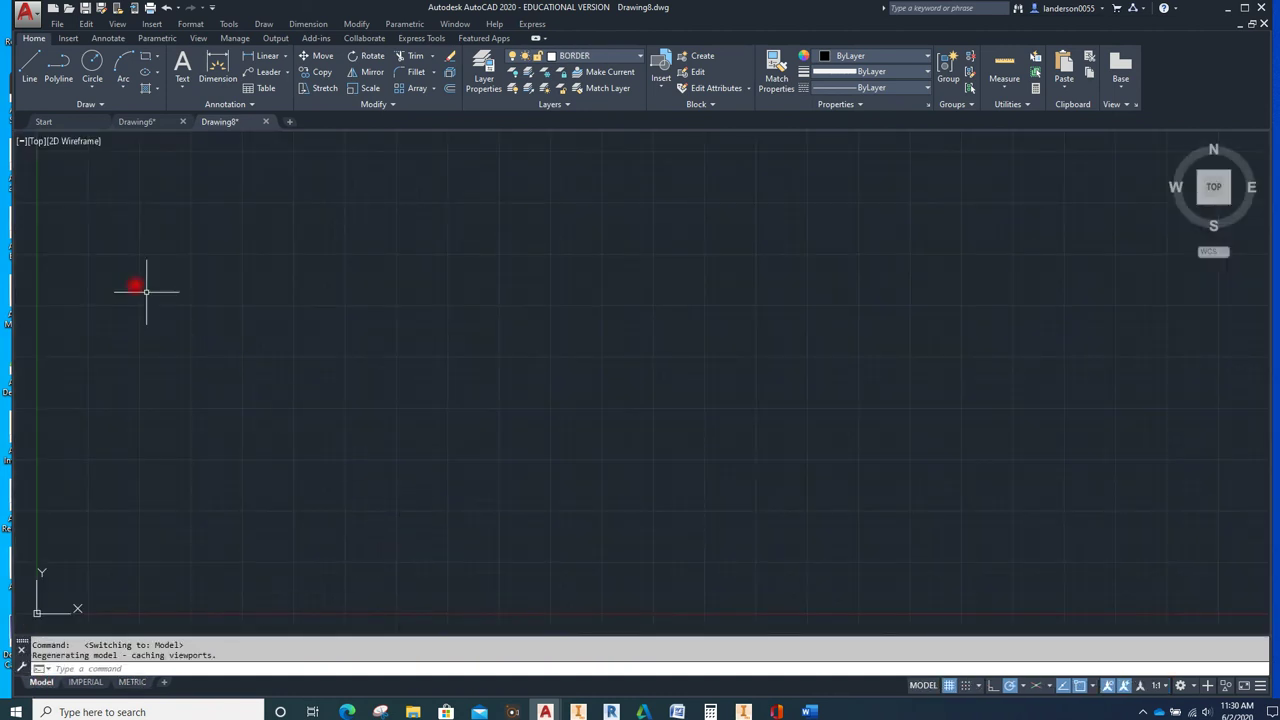
left_click(30, 62)
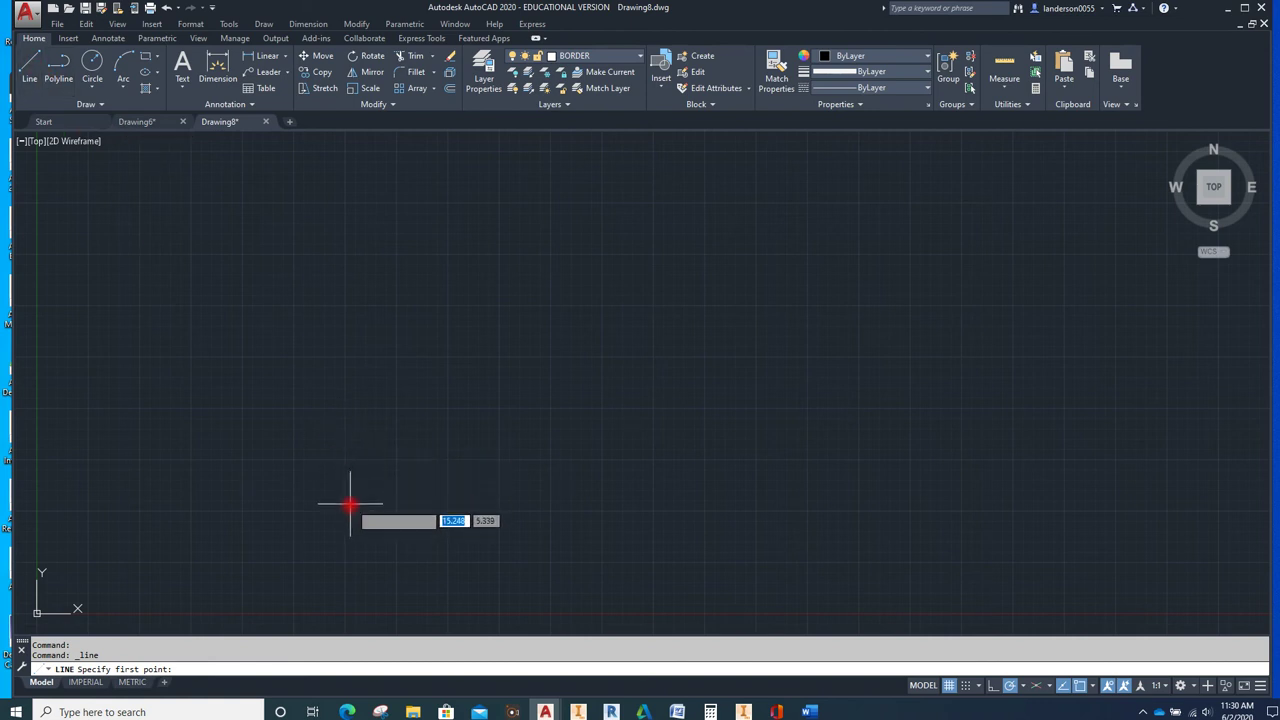
left_click(640, 57)
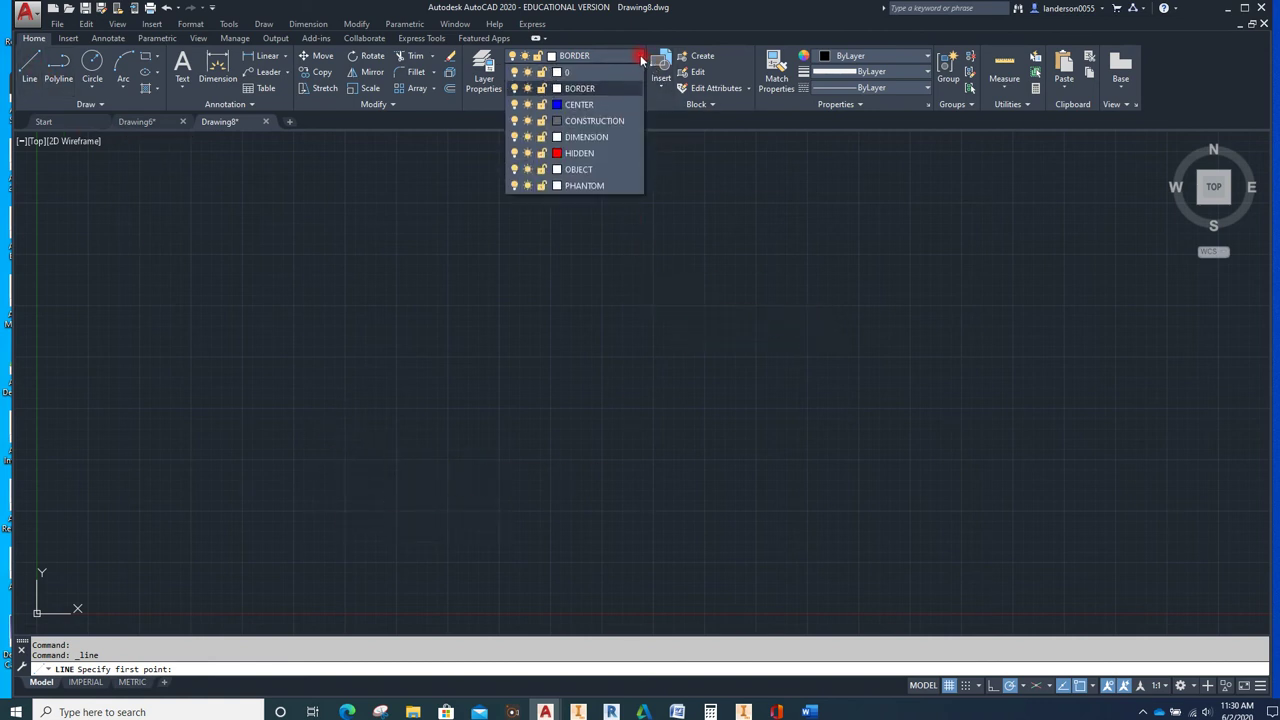
left_click(570, 73)
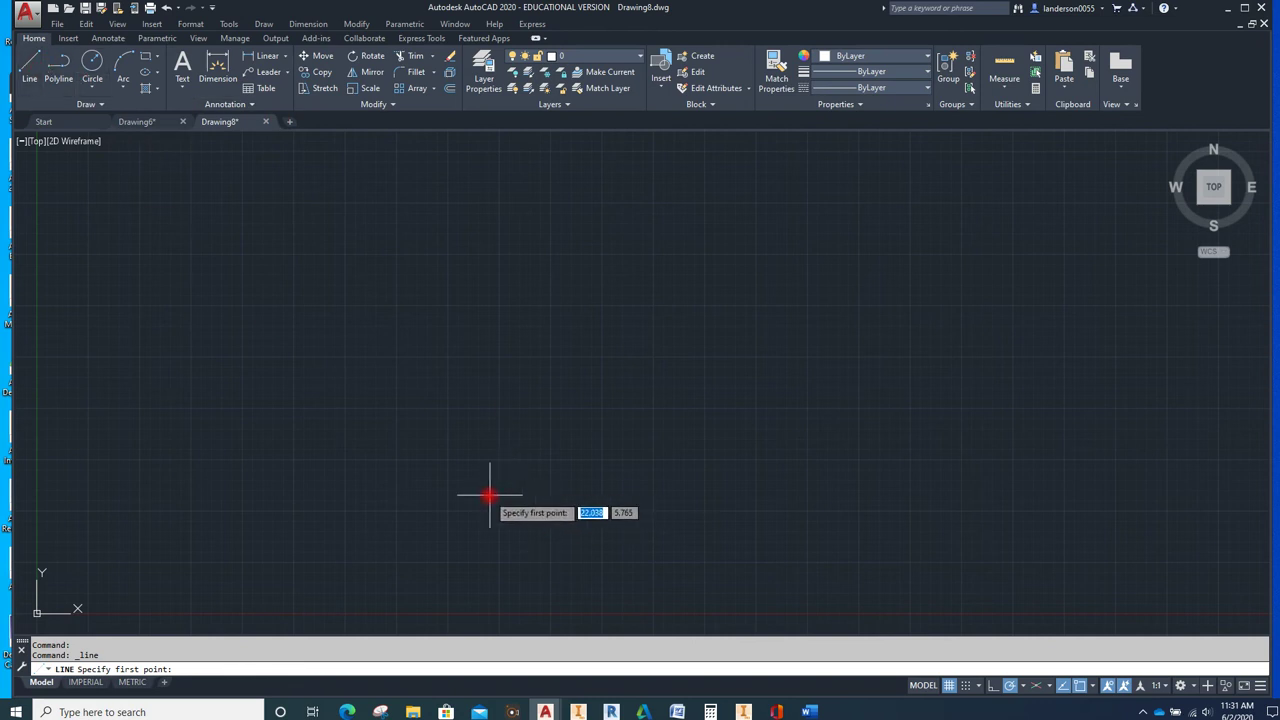
Draw an open outline: 0.25 right edge, 4-unit bottom, 1.75 left side, partial top edge
left_click(449, 460)
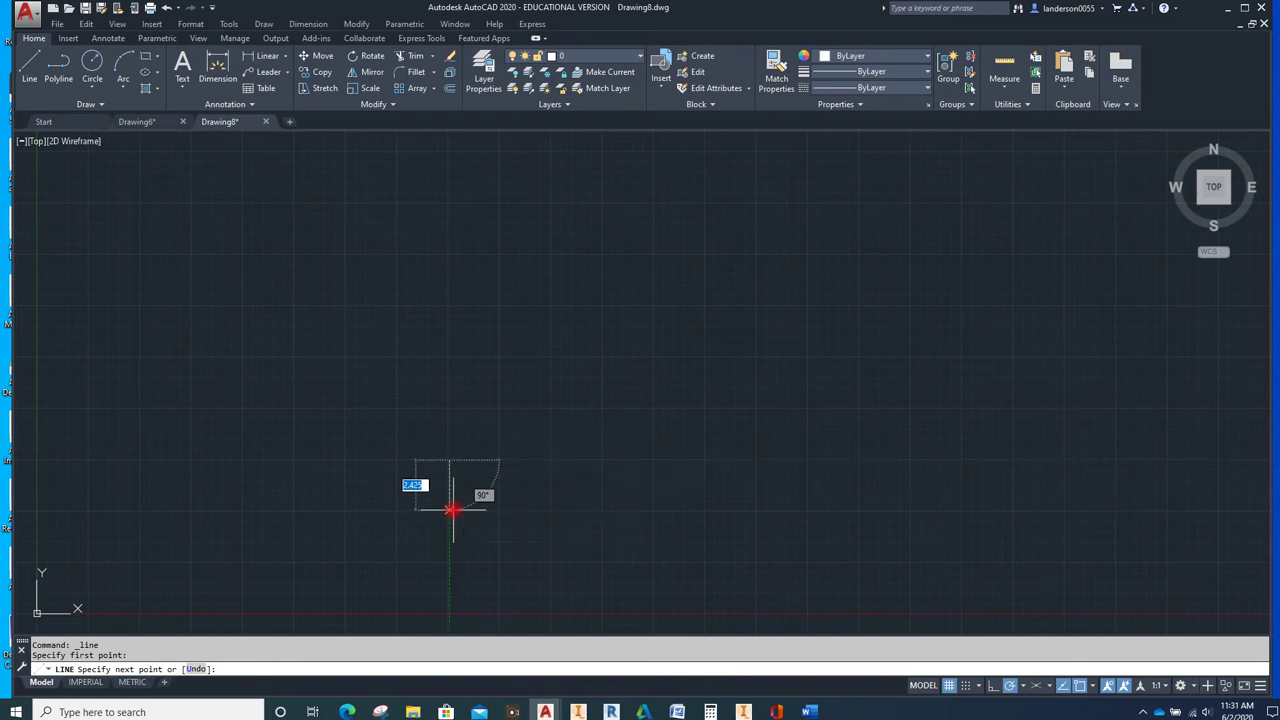
scroll(451, 503, "up", 3)
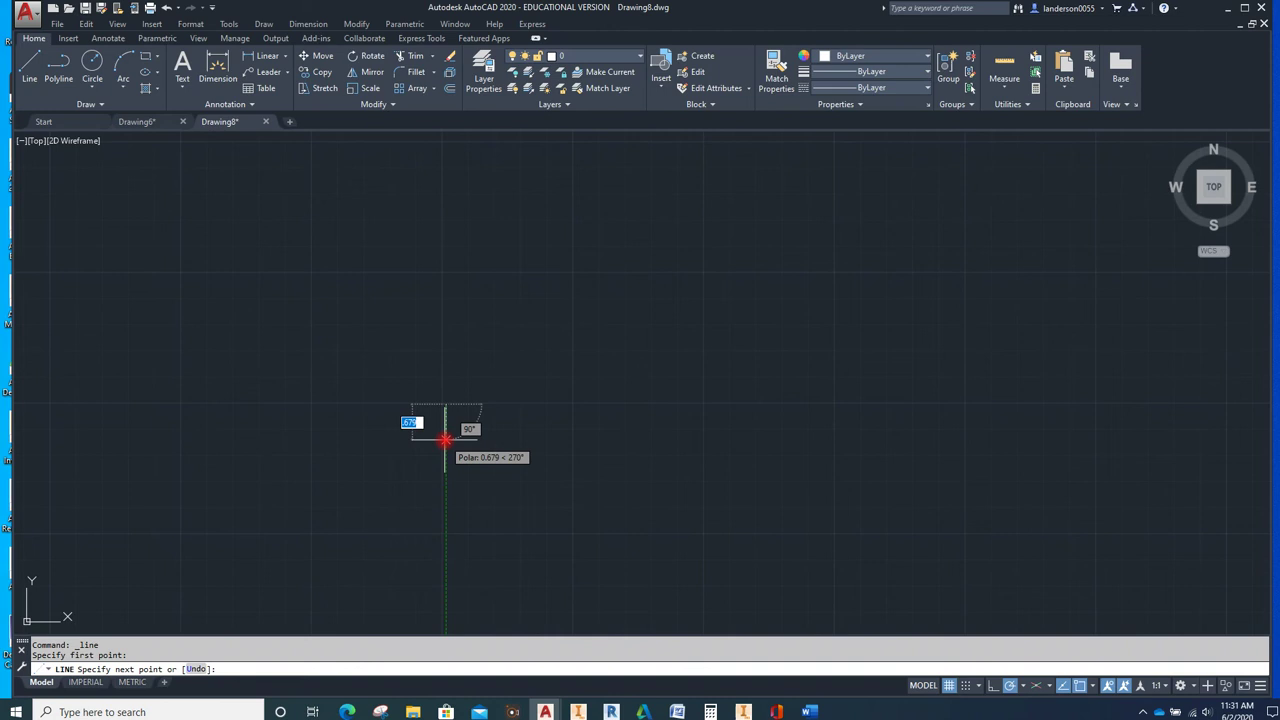
key("BackSpace")
type(".25")
key("Return")
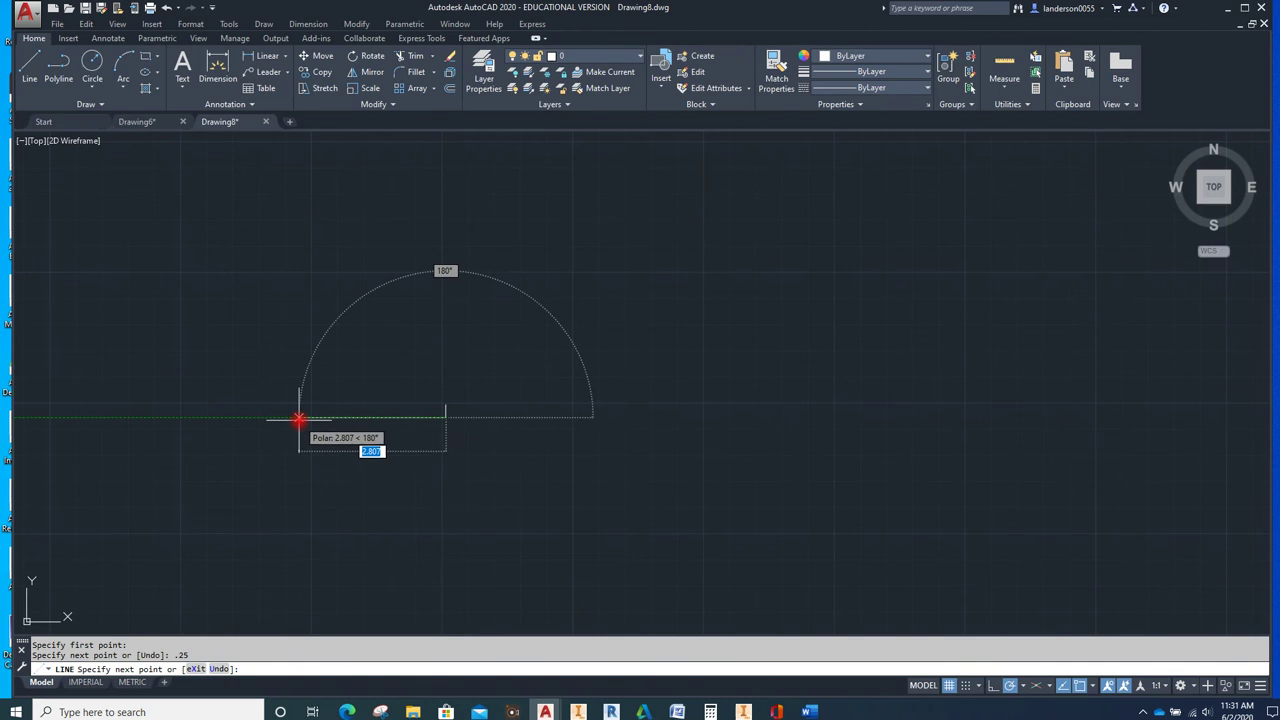
type("4")
key("Return")
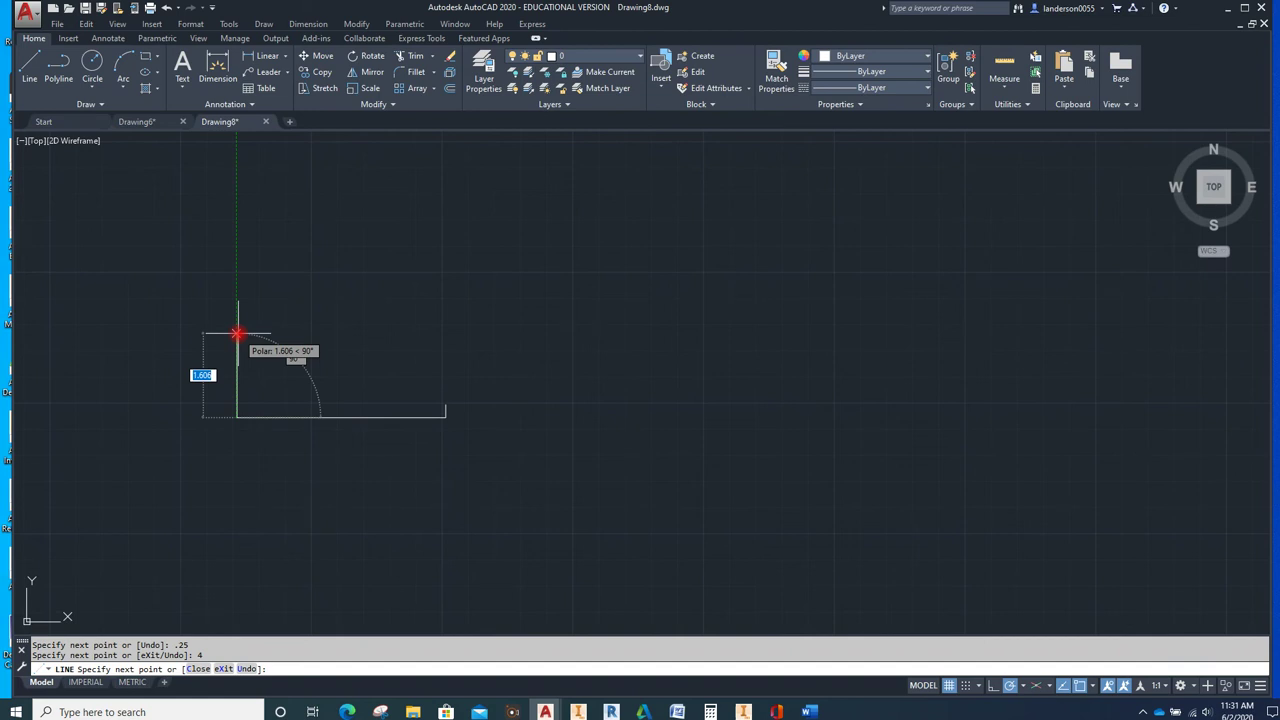
type("1.7")
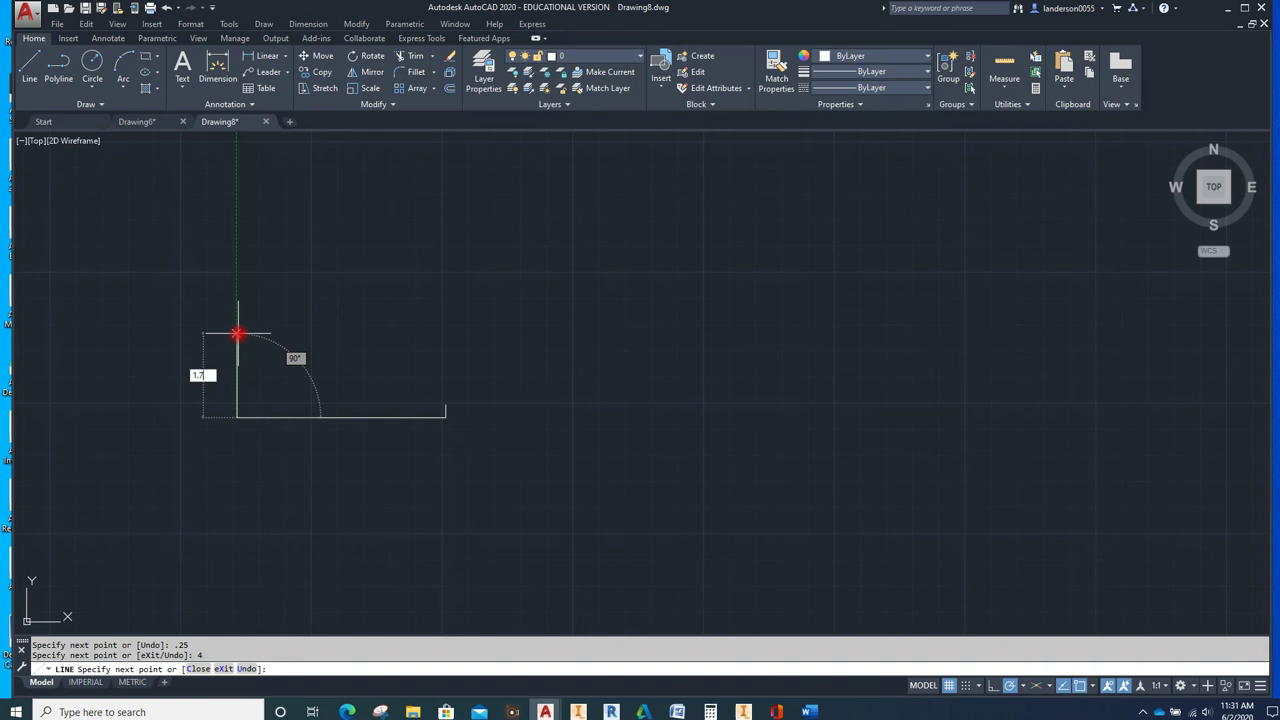
type("5")
key("Return")
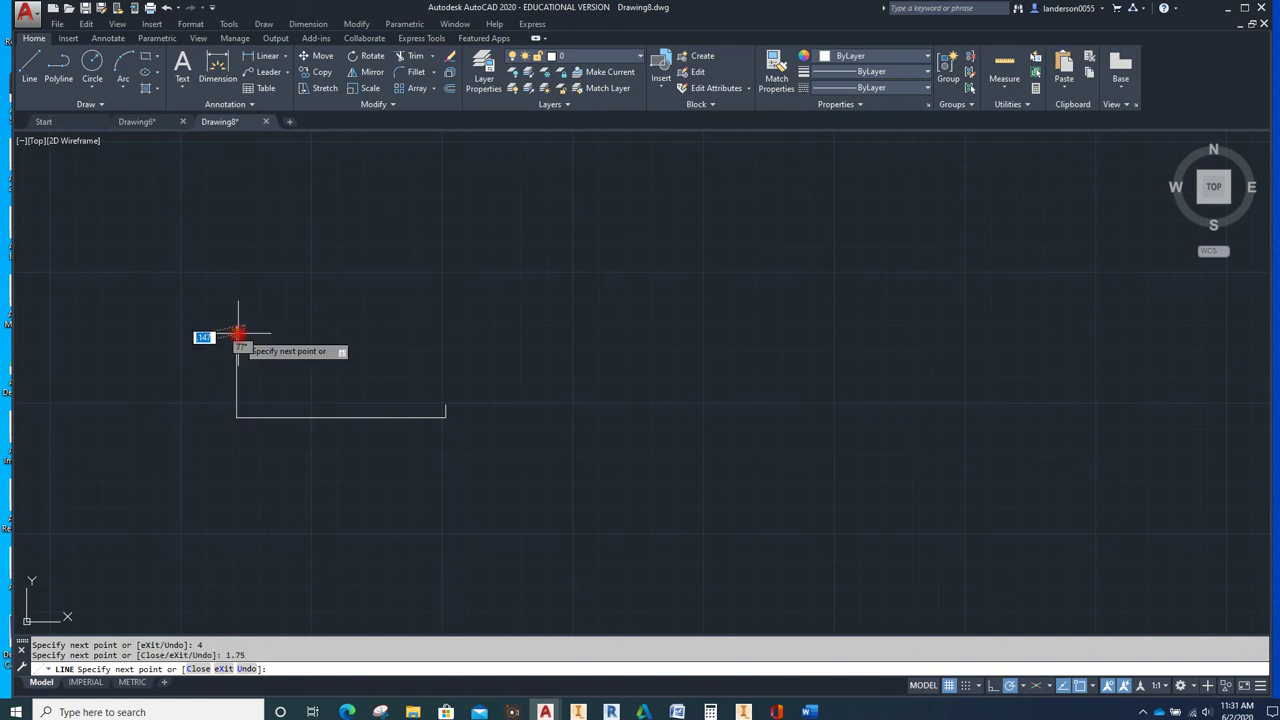
left_click(373, 326)
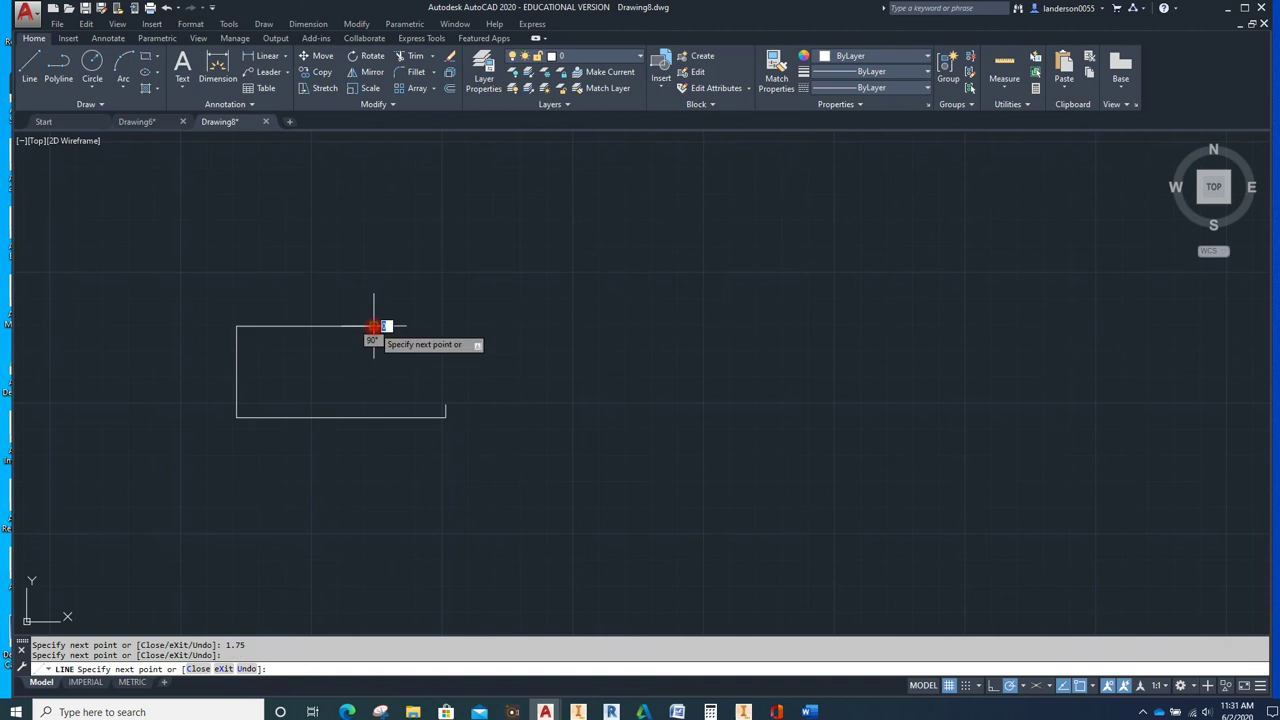
key("Escape")
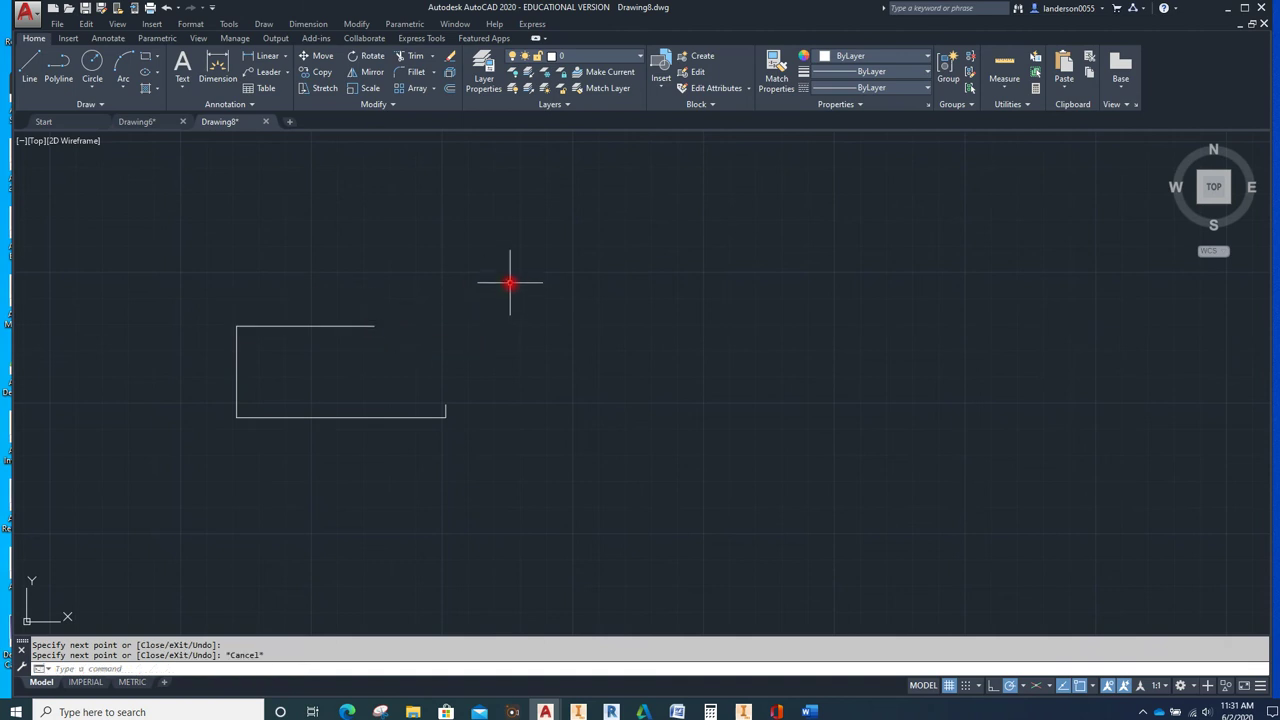
left_click(30, 65)
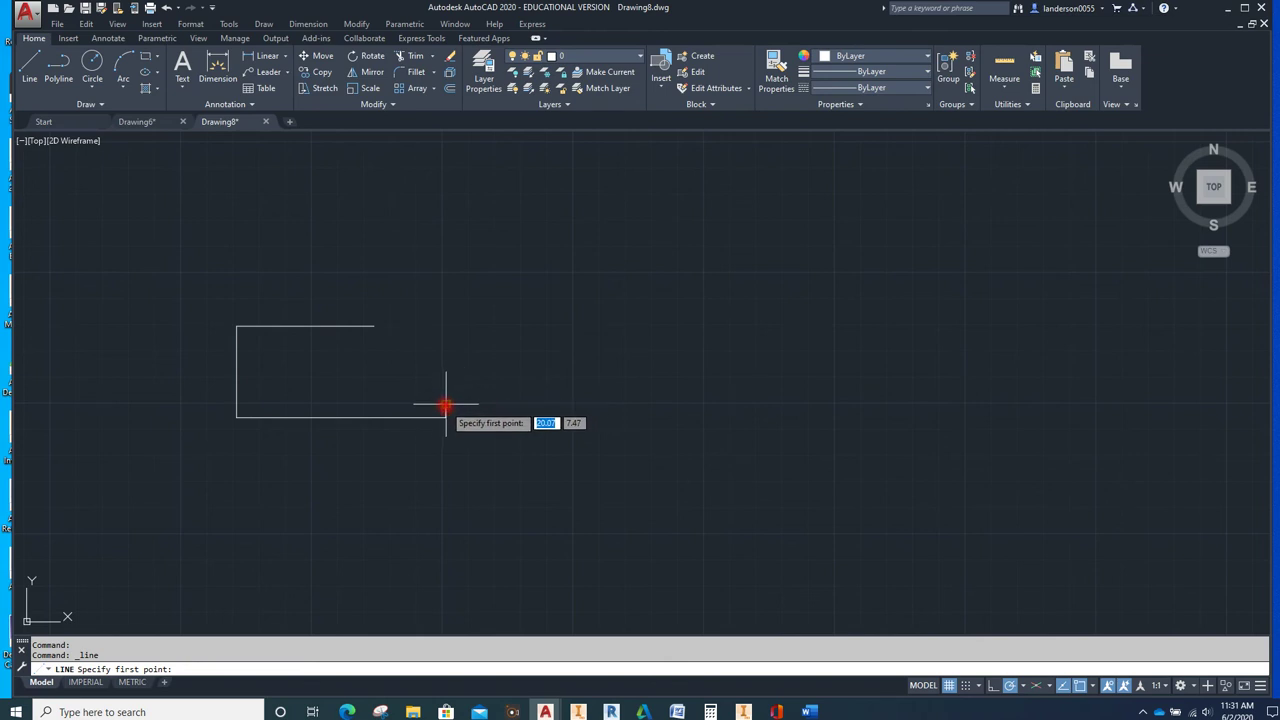
Draw a 150° line from the outline's lower-right corner up past the top edge
left_click(446, 405)
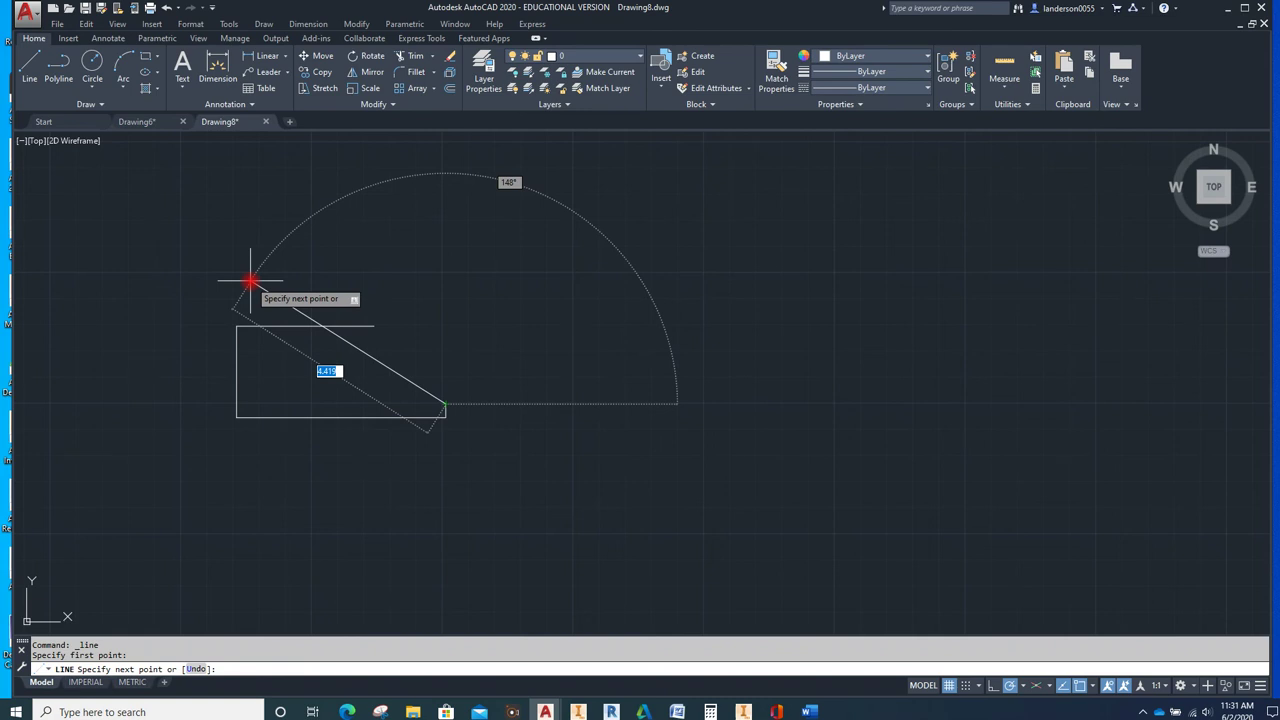
key("Tab")
key("Return")
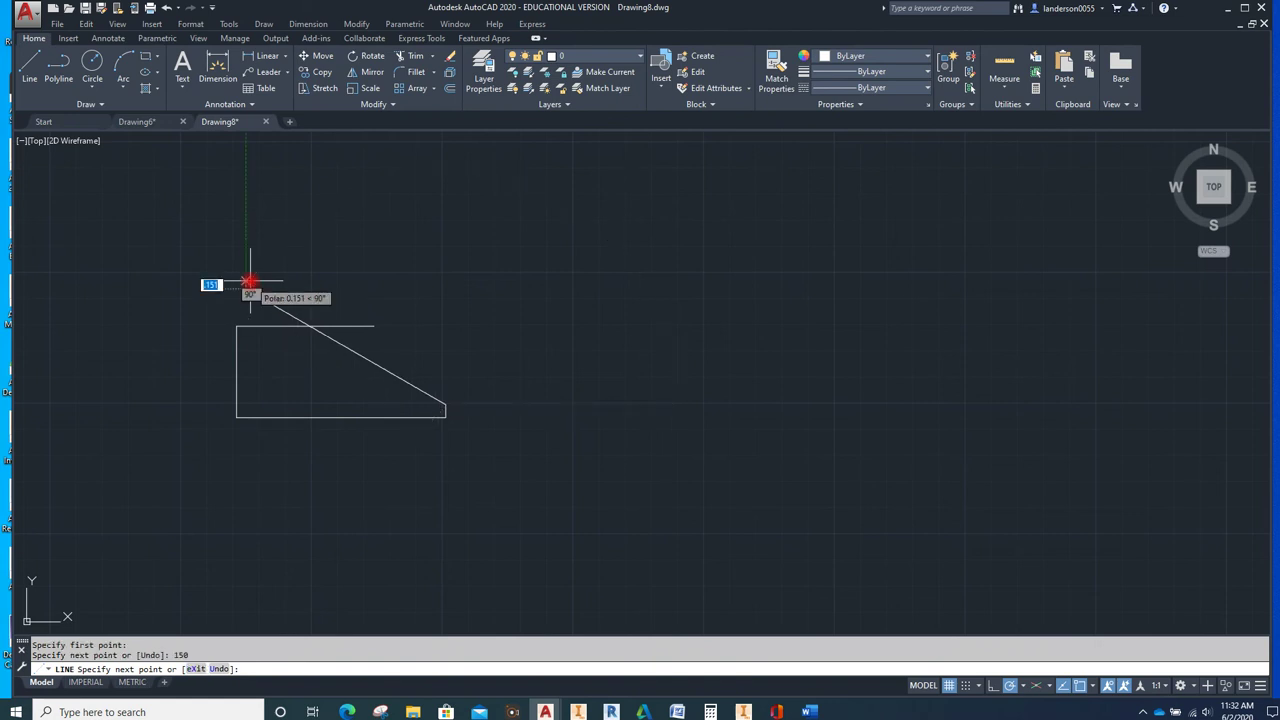
key("Escape")
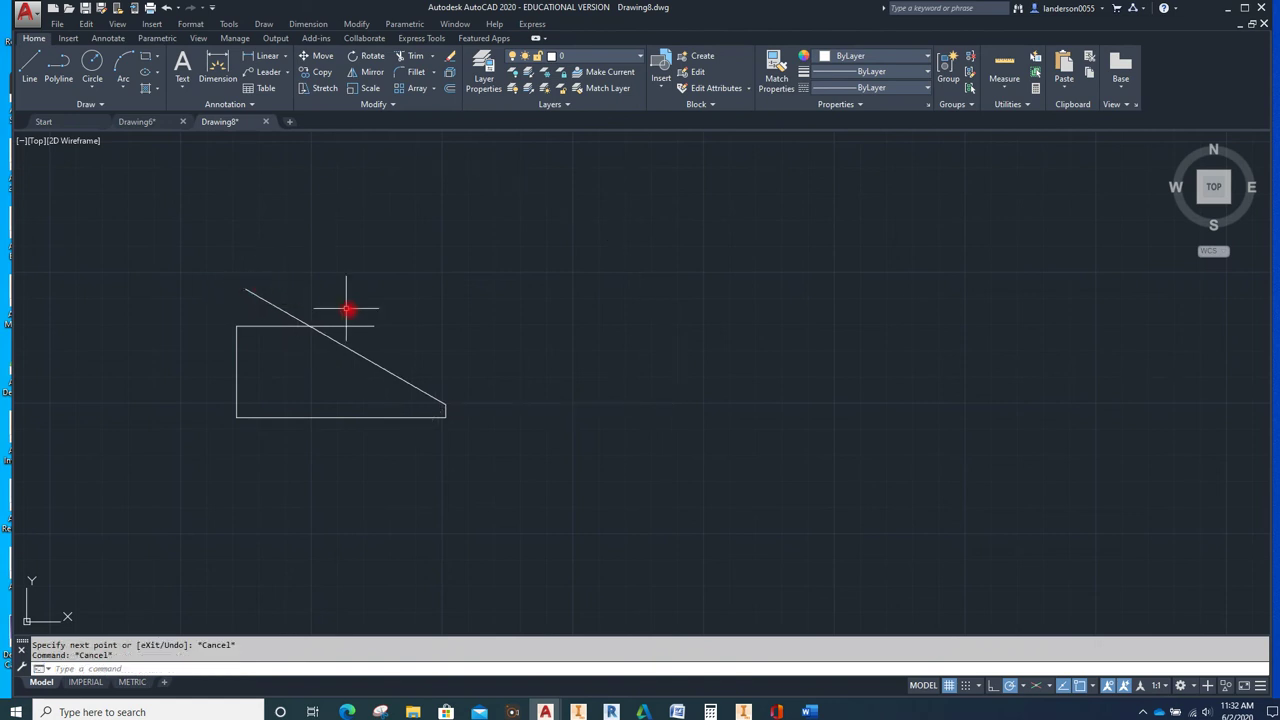
Trim the overhanging ends of the top edge and the 150° diagonal to close the profile
mouse_move(391, 295)
left_mouse_down()
mouse_move(270, 310)
mouse_move(300, 295)
left_mouse_up()
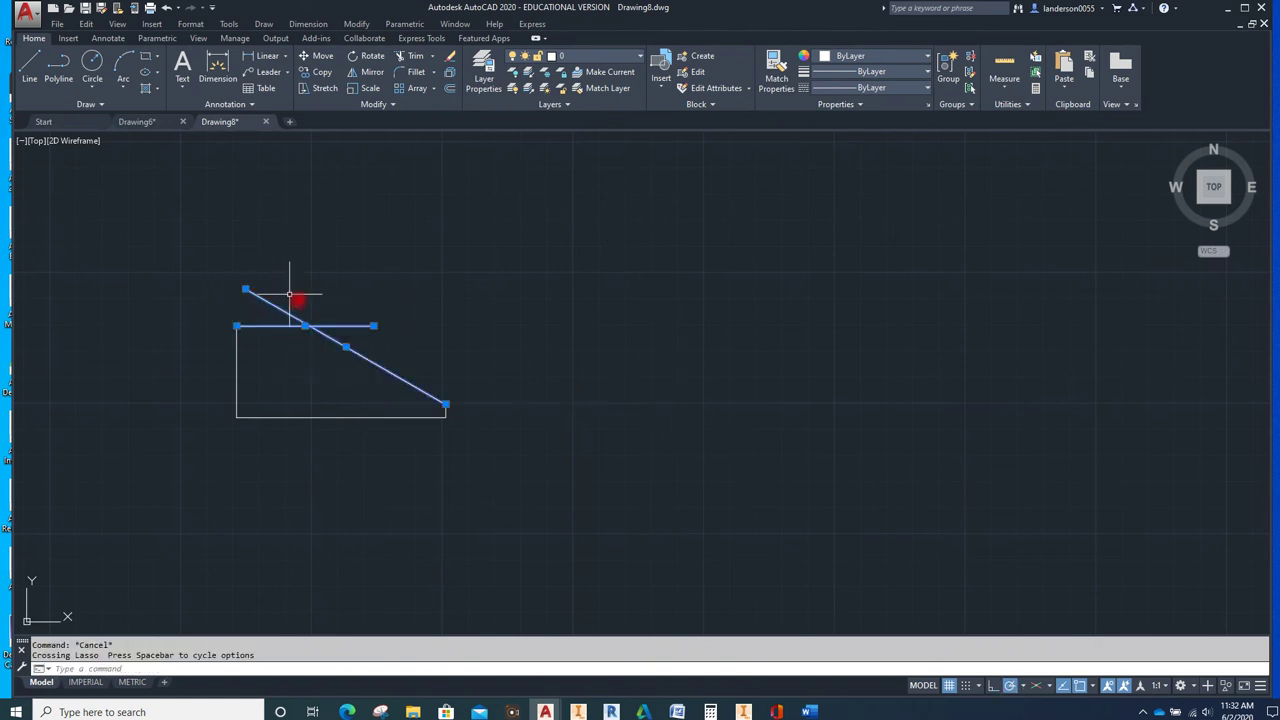
left_click(413, 56)
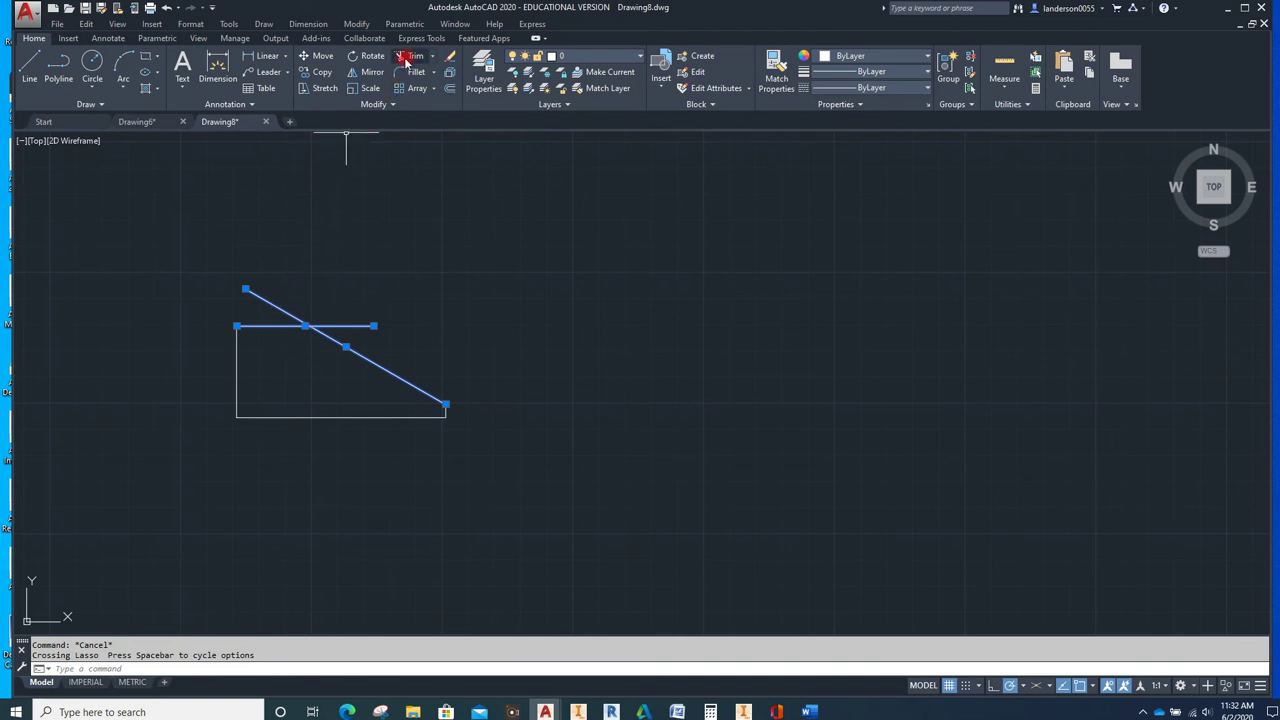
left_click(340, 326)
left_click(294, 315)
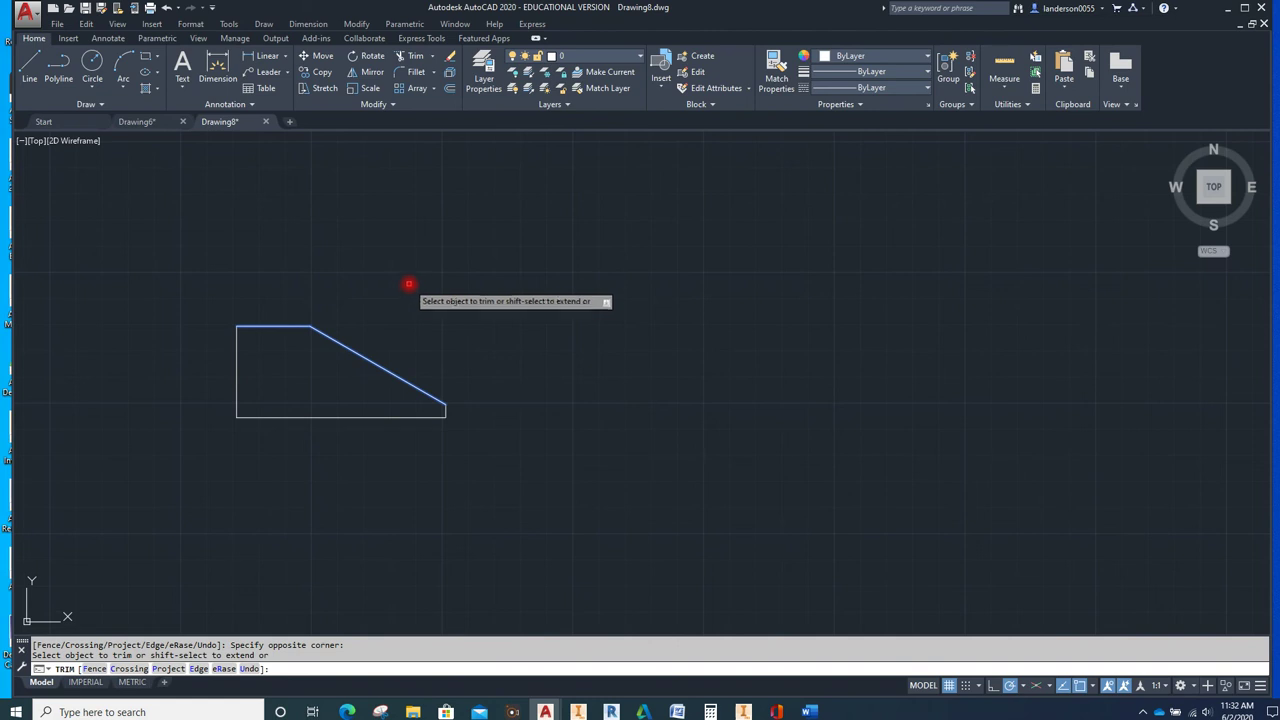
left_click(452, 92)
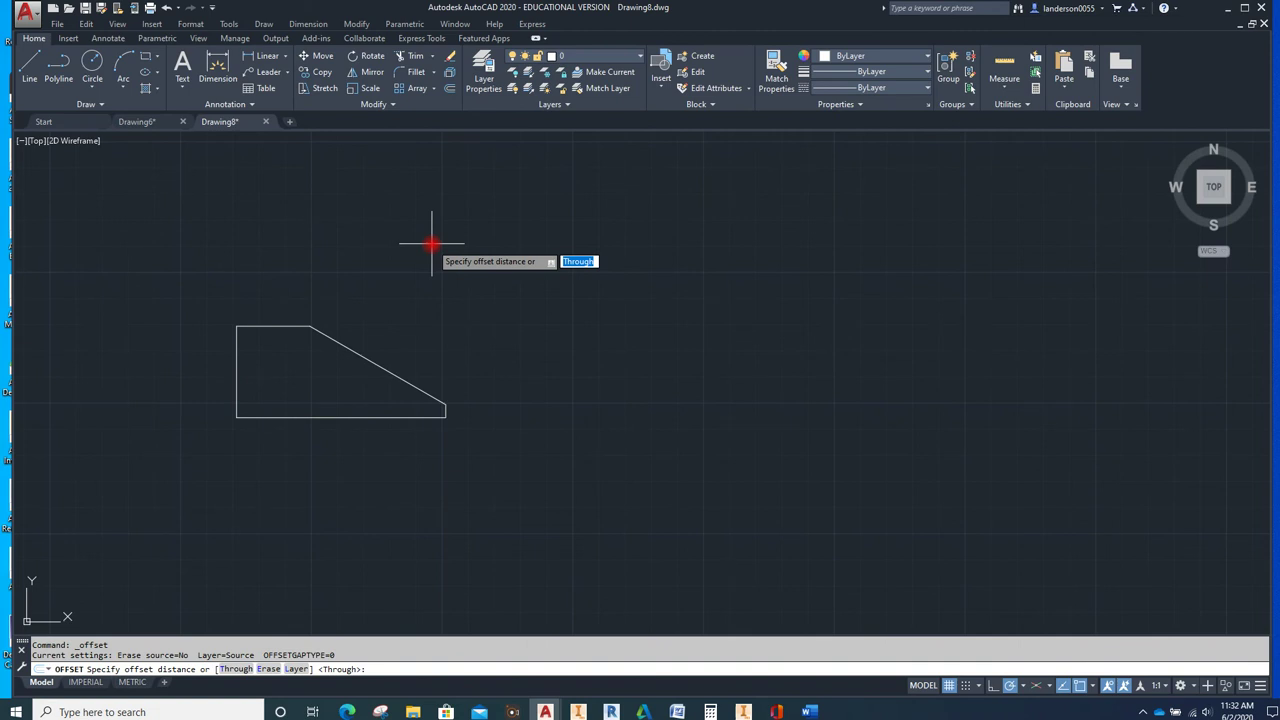
Offset the bottom edge 0.75 up, then offset that copy a further 0.5 up
type("1")
type("75")
key("Return")
left_click(341, 417)
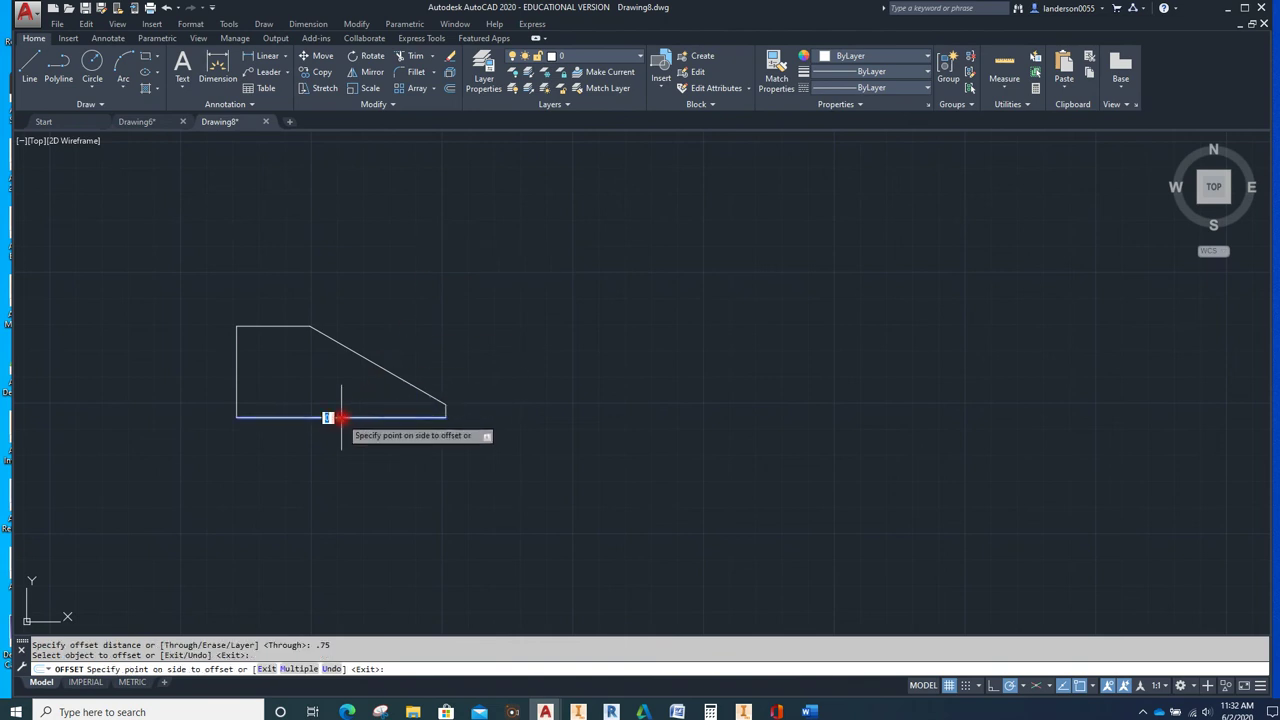
left_click(347, 405)
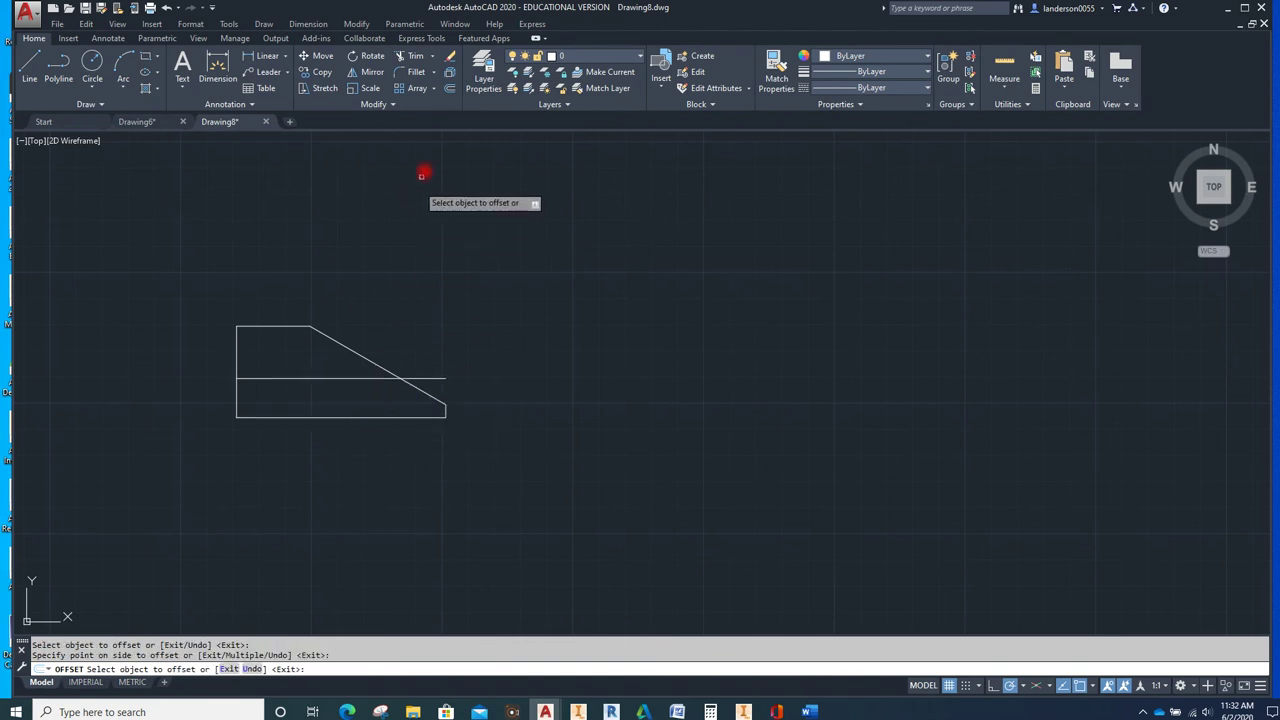
left_click(448, 90)
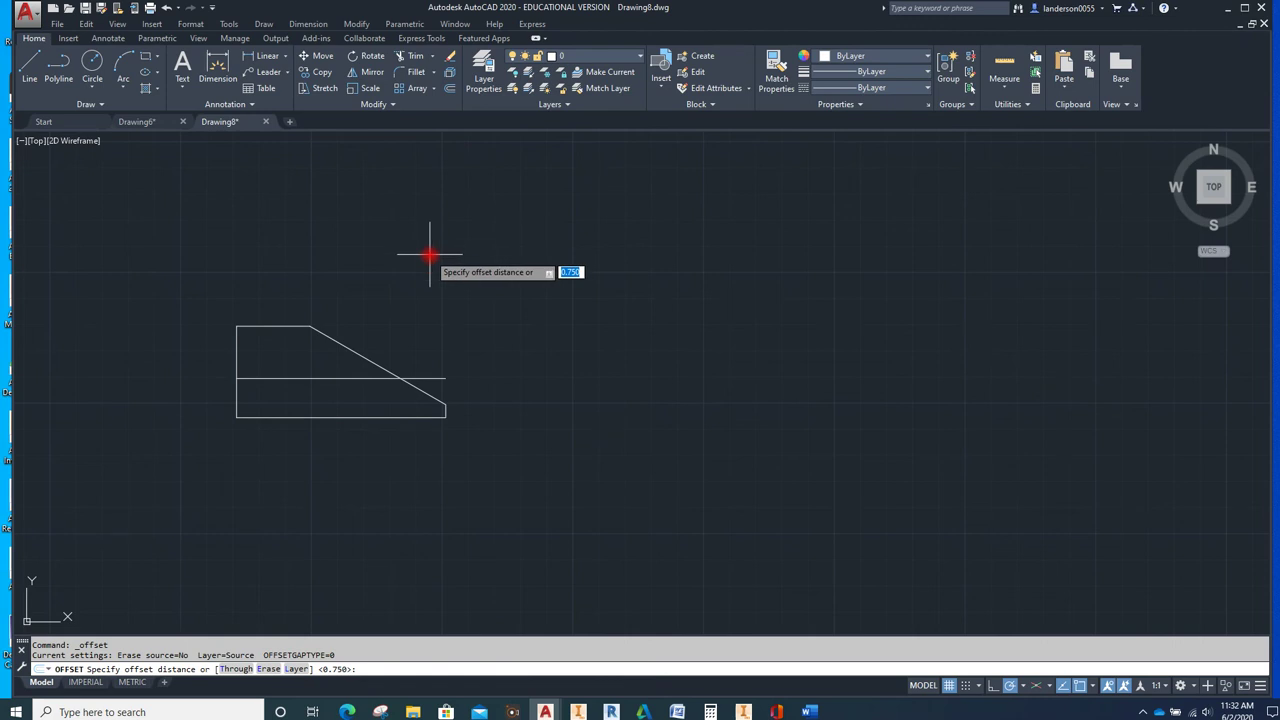
type(".5")
key("Return")
left_click(300, 378)
left_click(306, 363)
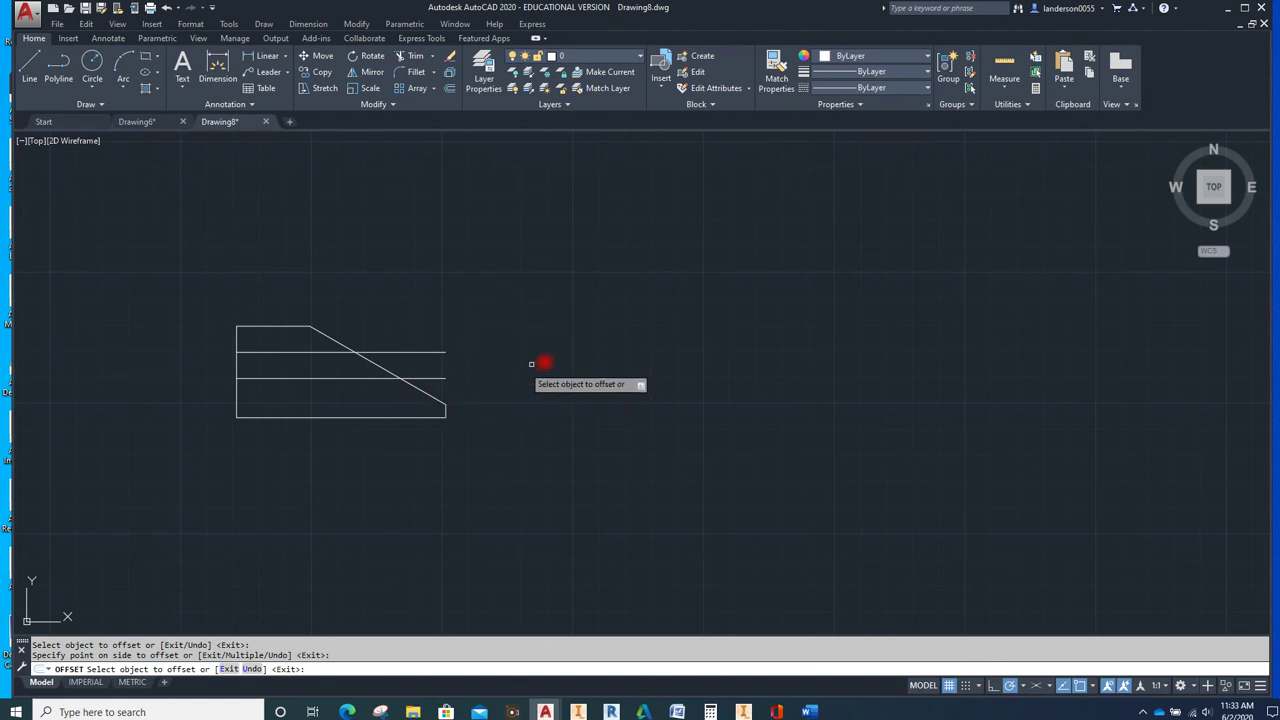
key("Escape")
Trim both horizontal offset lines back to the sloped diagonal edge
left_click(433, 395)
left_click_drag(436, 394, 375, 240)
left_click(418, 50)
left_click(470, 387)
left_click(430, 332)
key("Escape")
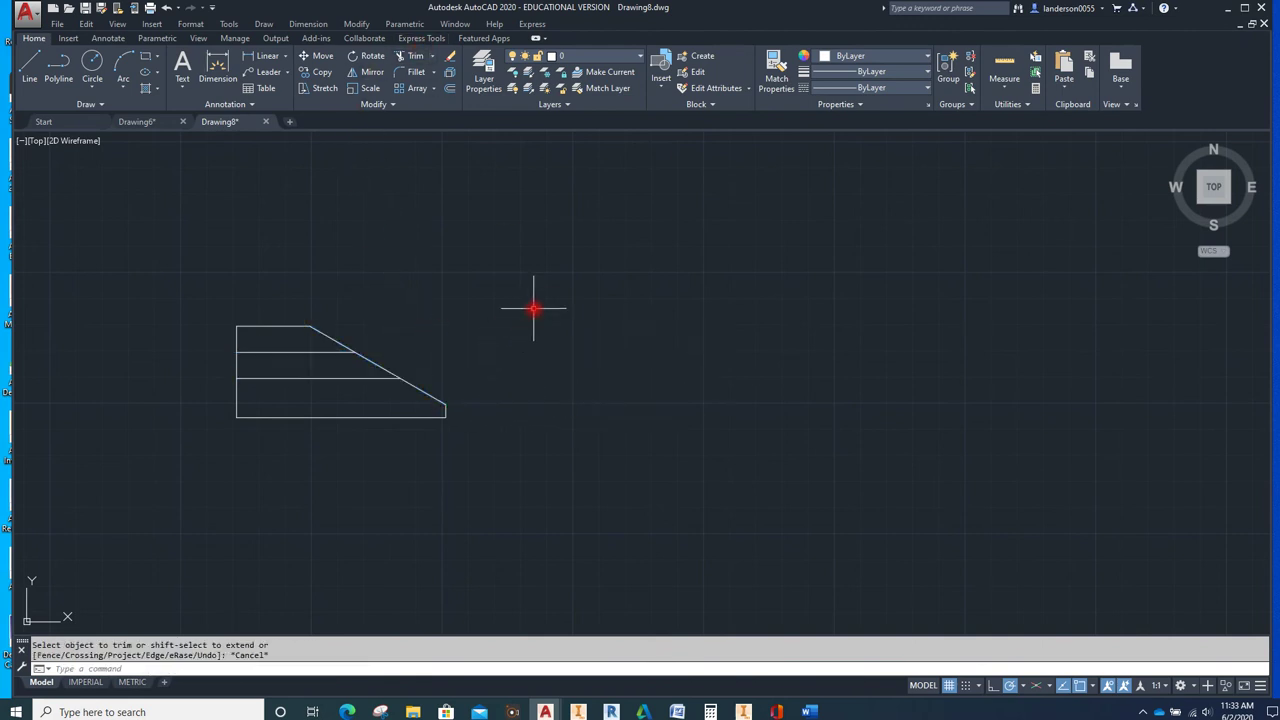
Recentre the view and start a line above the profile with a 4-unit bottom edge
mouse_move(554, 320)
middle_mouse_down()
mouse_move(643, 414)
mouse_move(653, 401)
middle_mouse_up()
middle_click_drag(631, 334, 620, 354)
left_click(30, 64)
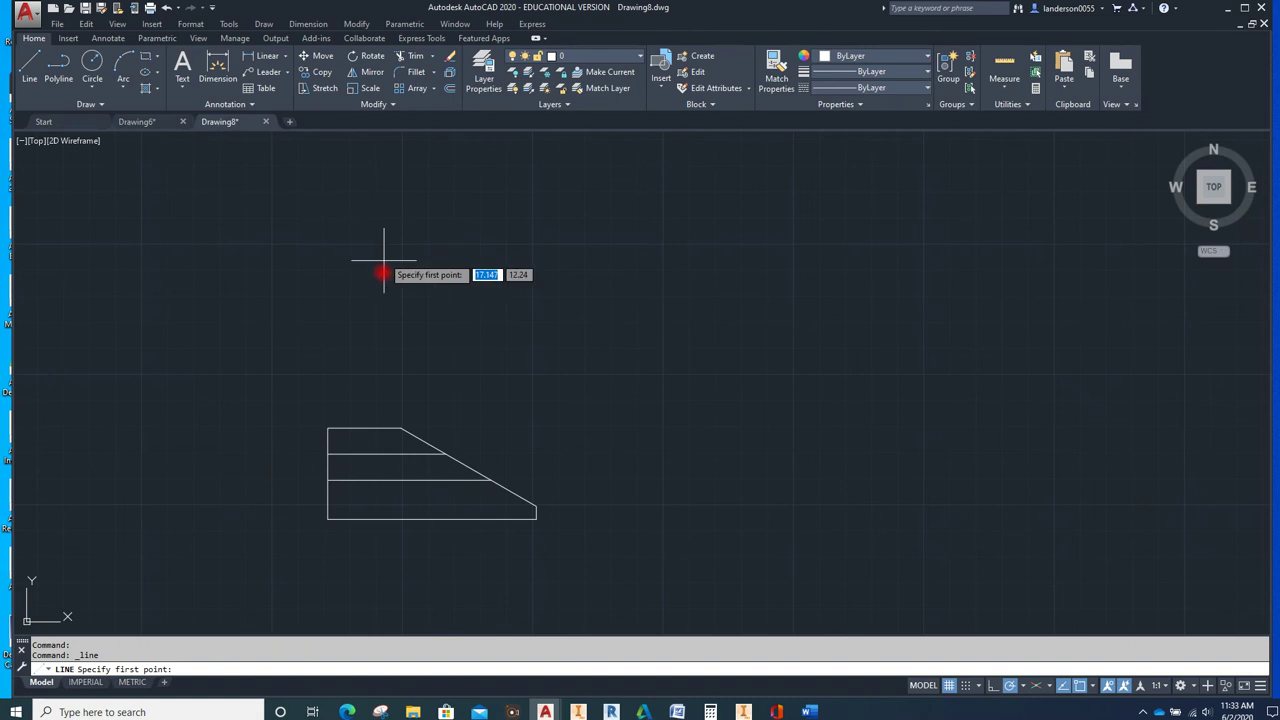
left_click(328, 426)
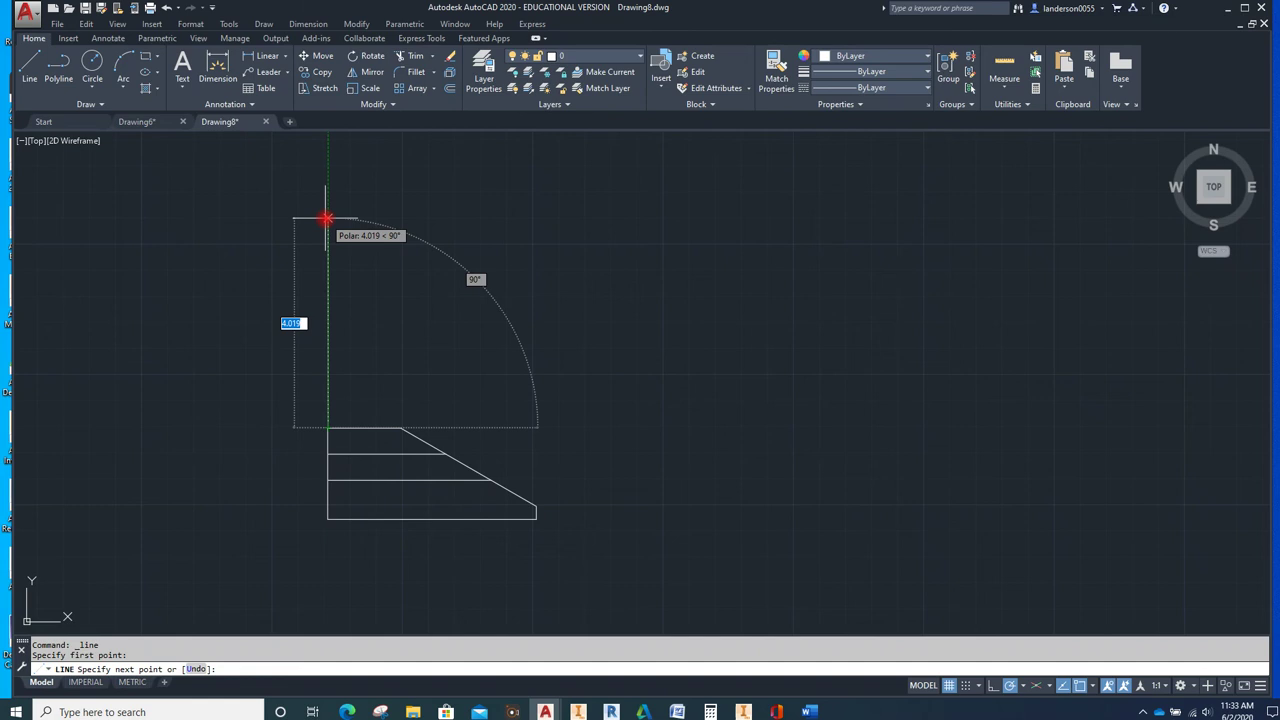
key("Escape")
left_click(30, 64)
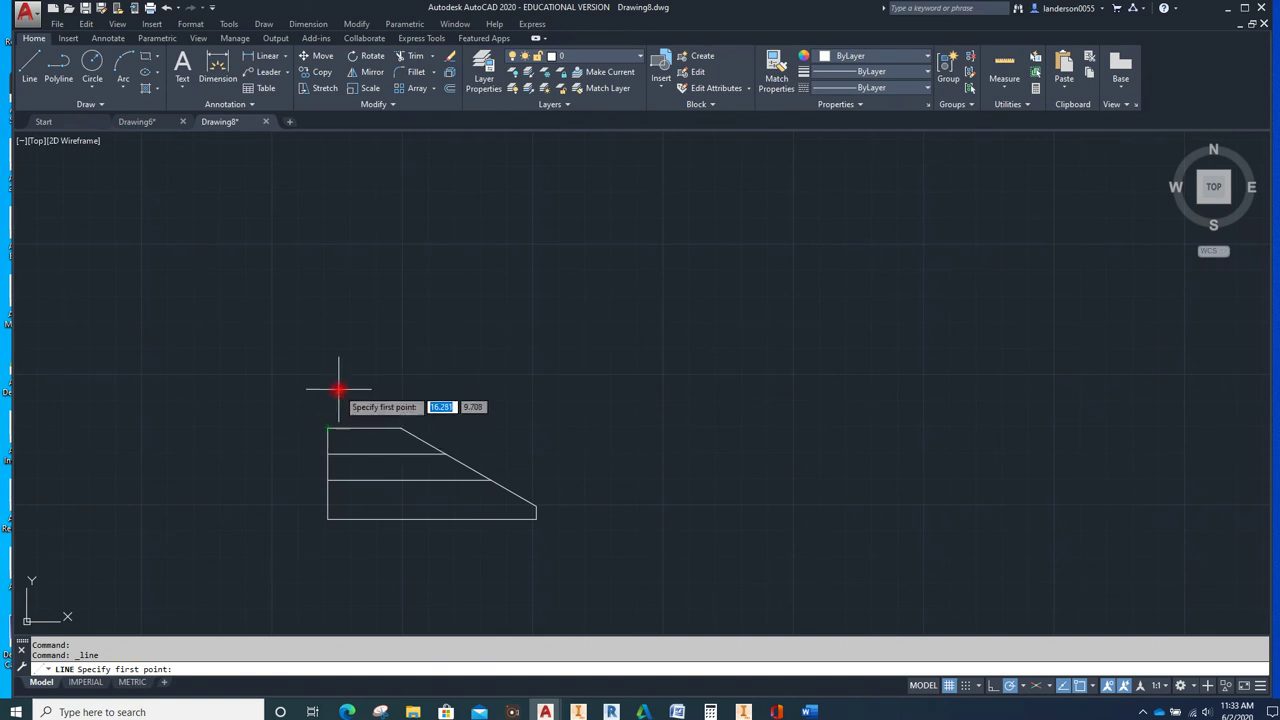
left_click(328, 311)
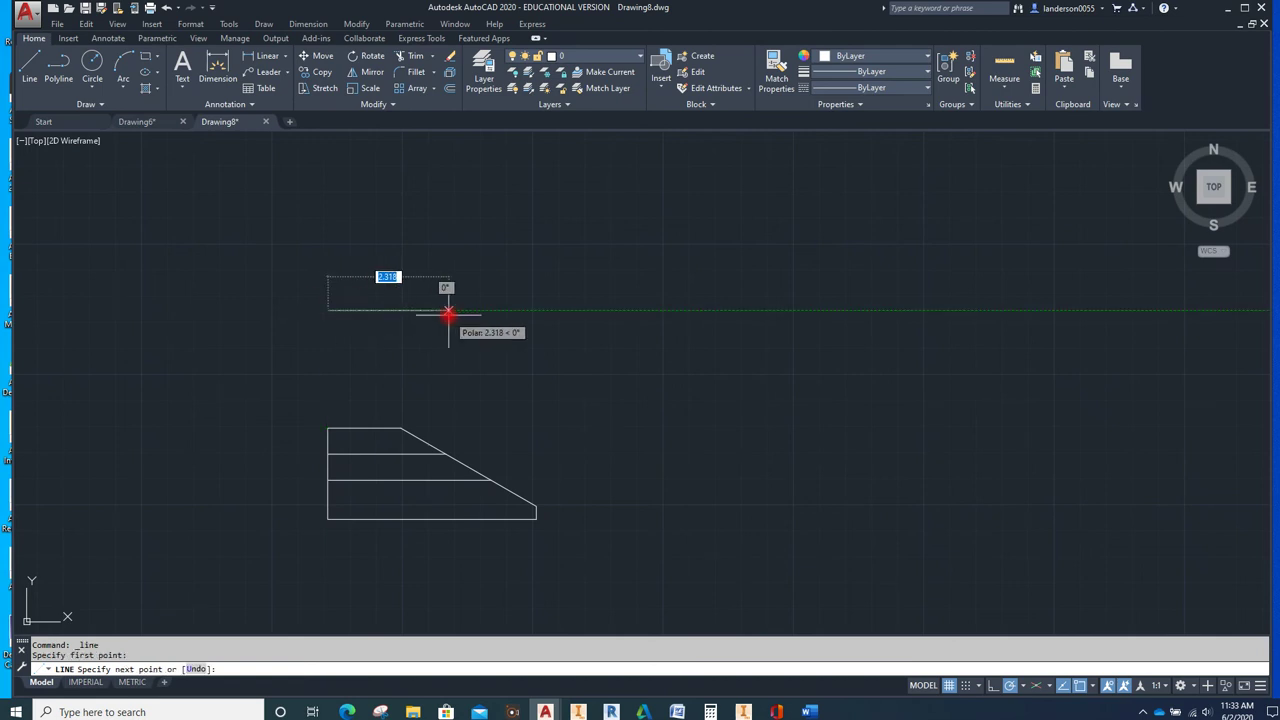
type("4")
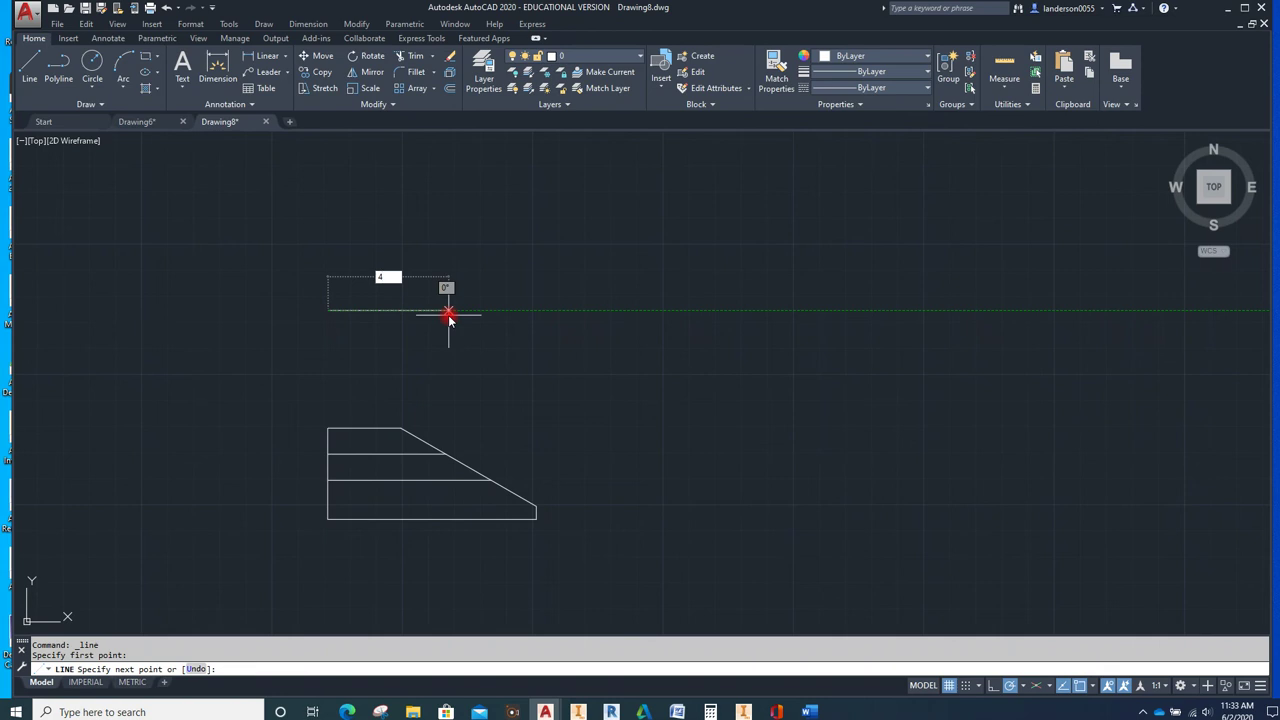
key("Return")
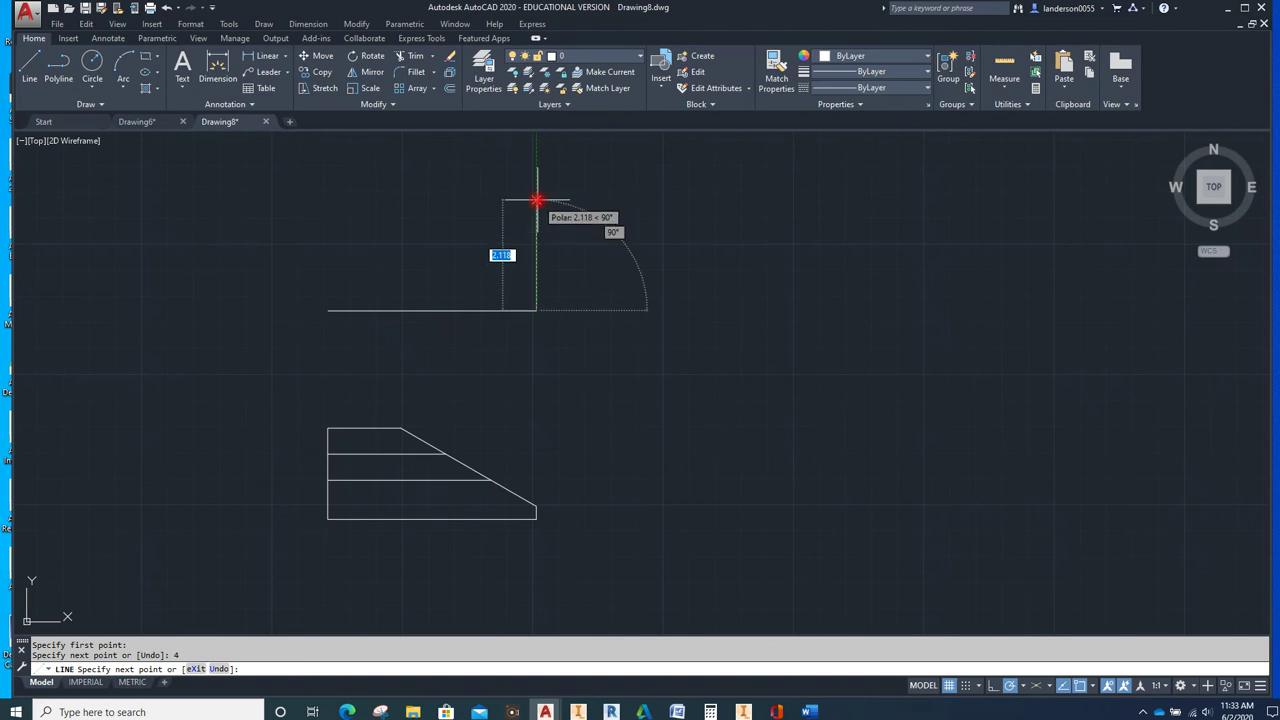
Finish the rectangle with a 2.25 vertical side and 4-unit top, closing it with C
type("2.25")
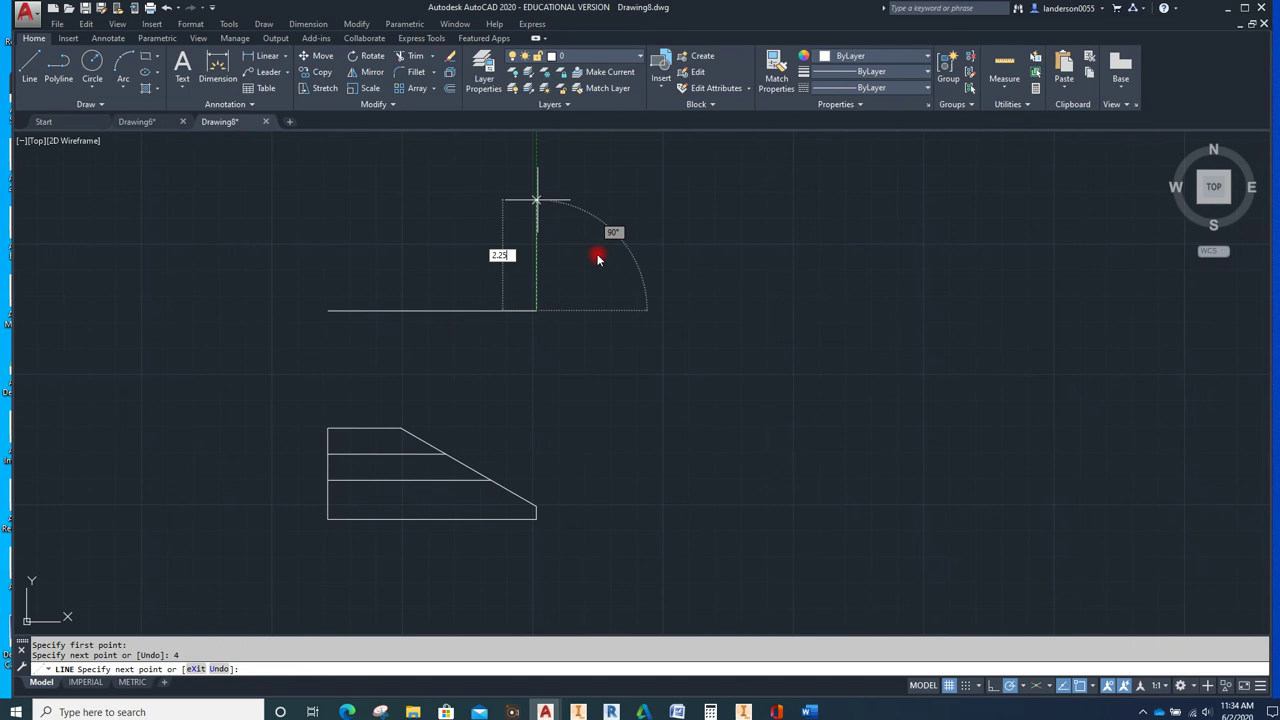
key("Return")
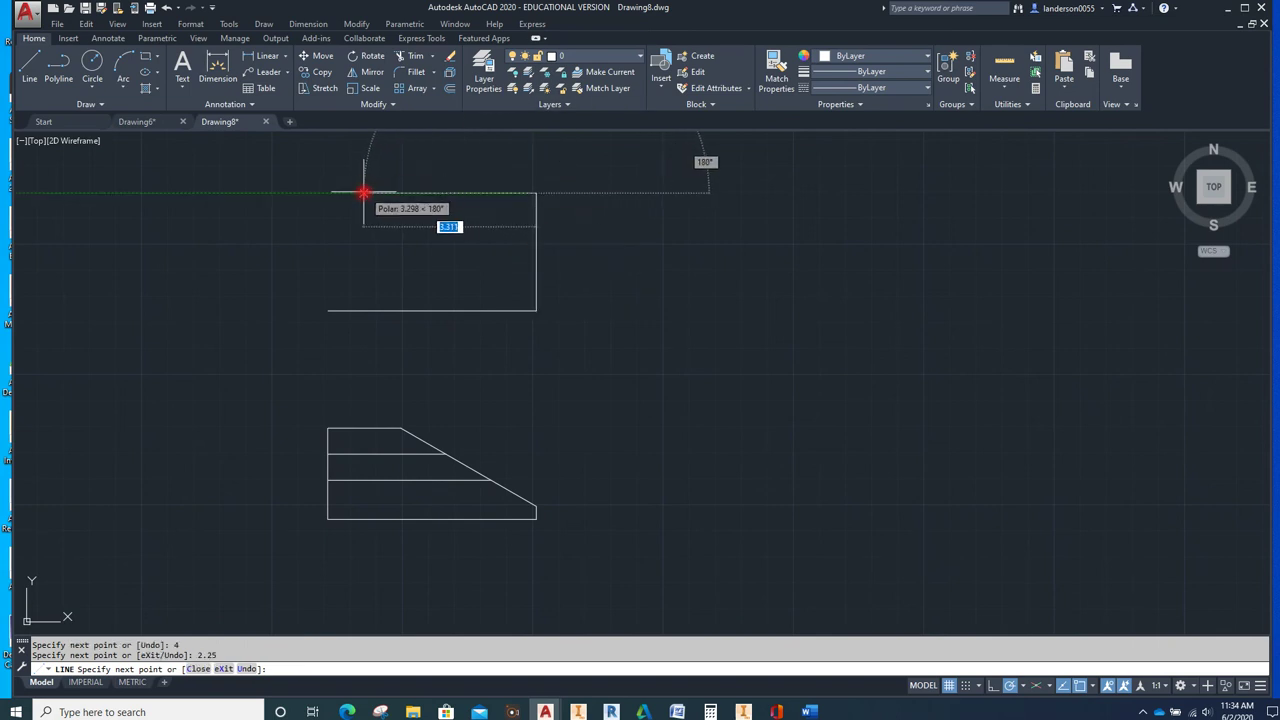
type("4")
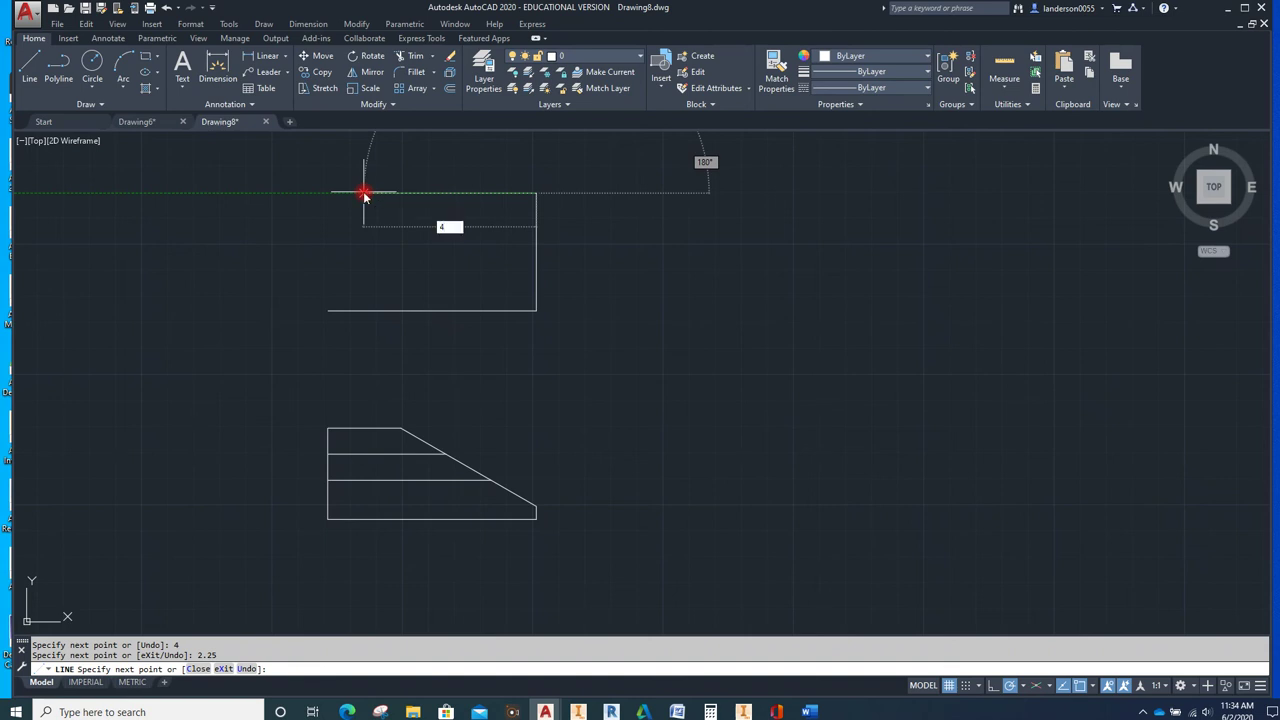
key("Return")
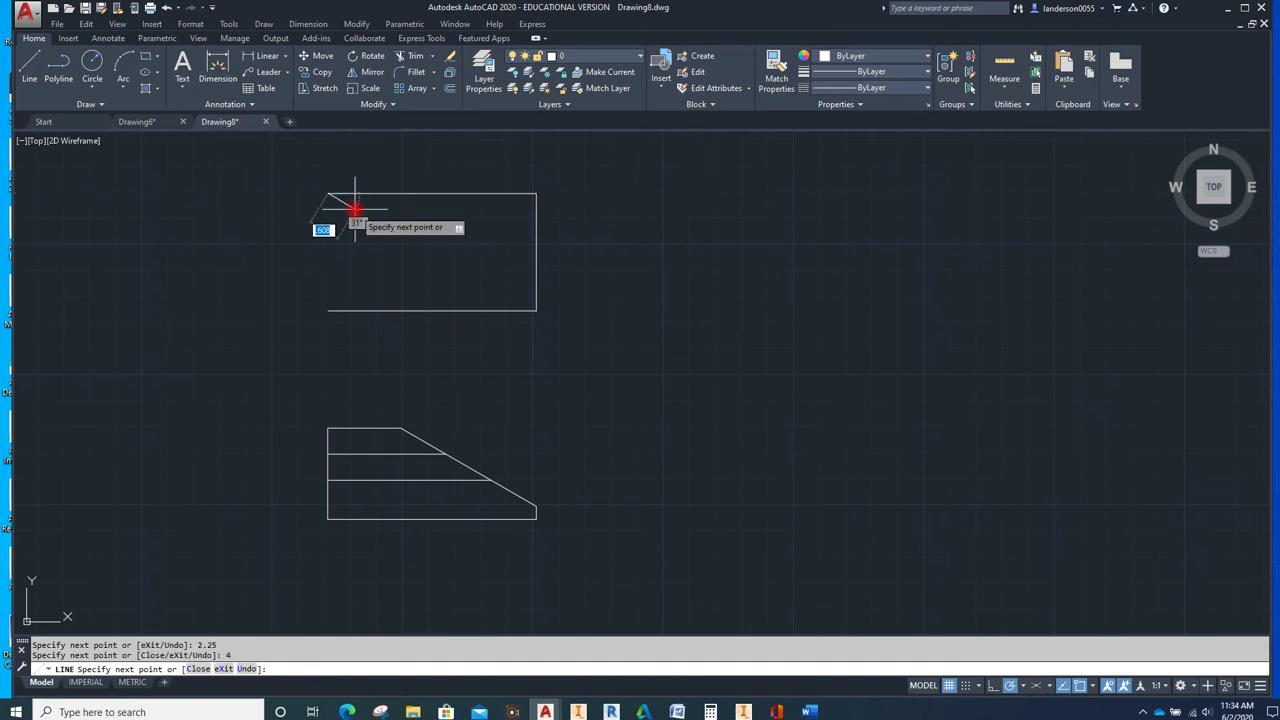
type("c")
key("Return")
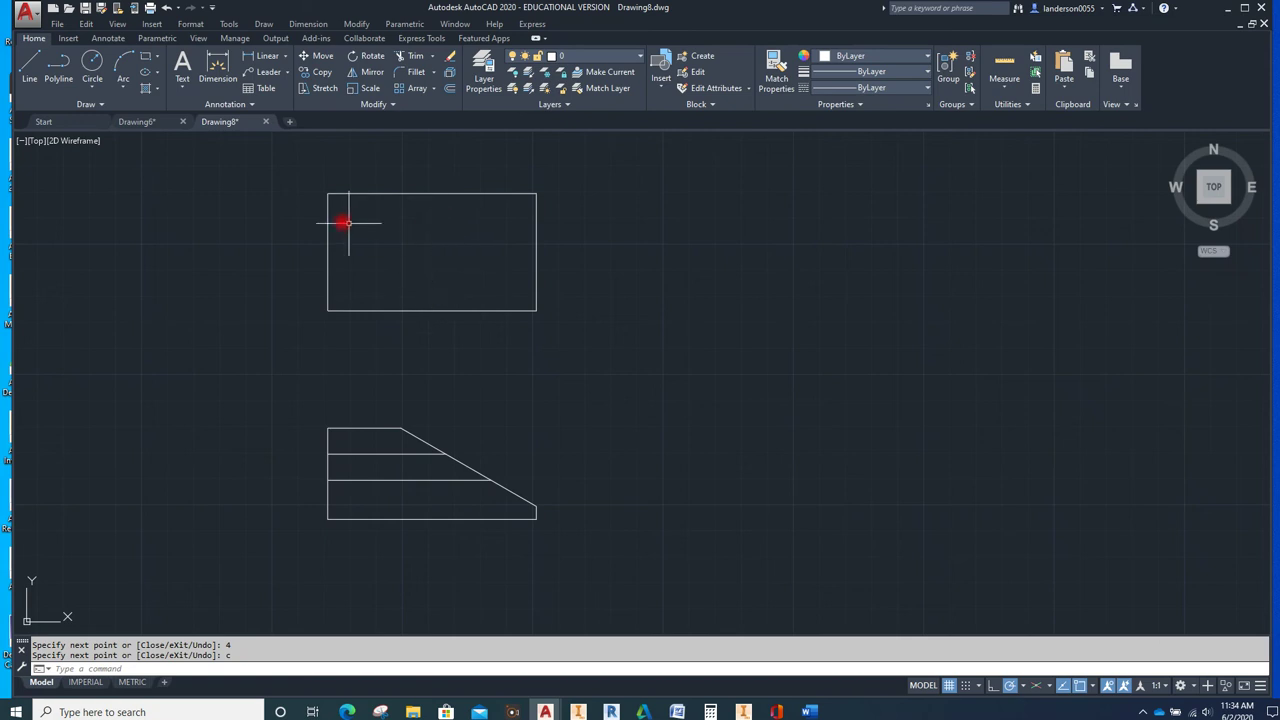
left_click(452, 88)
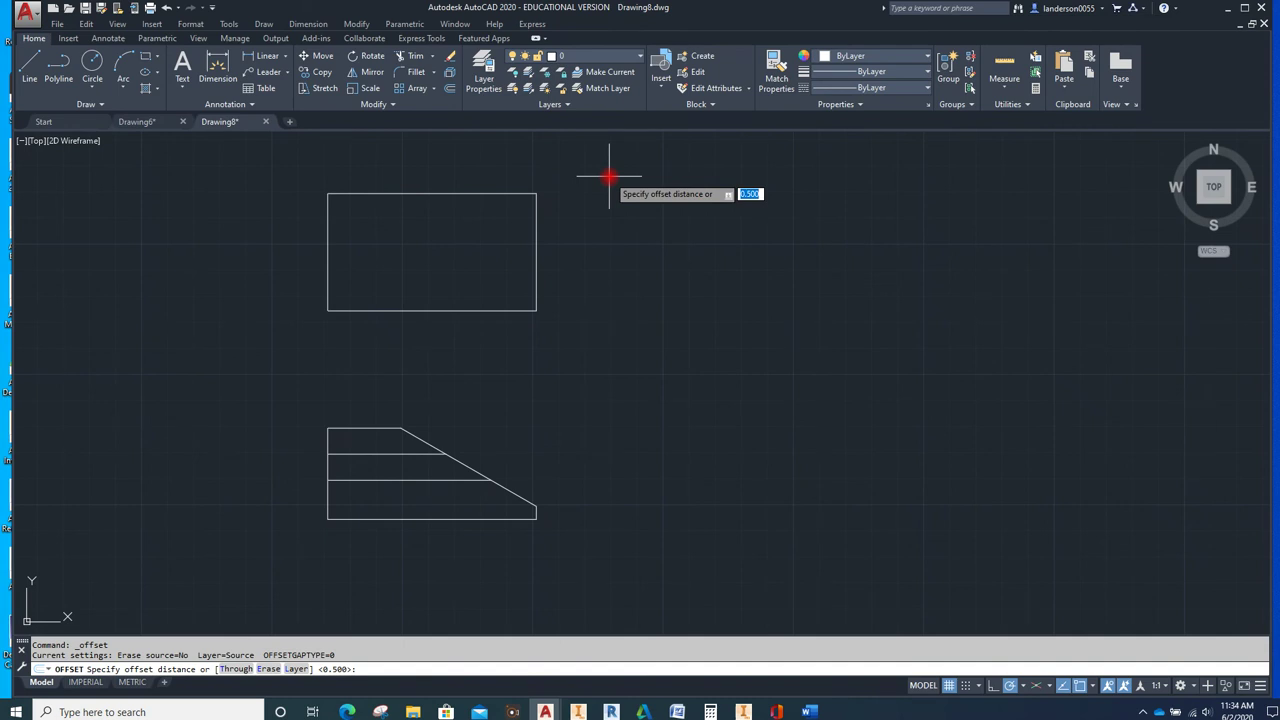
Offset the rectangle's top edge 0.5 inward, then undo that line
key("Return")
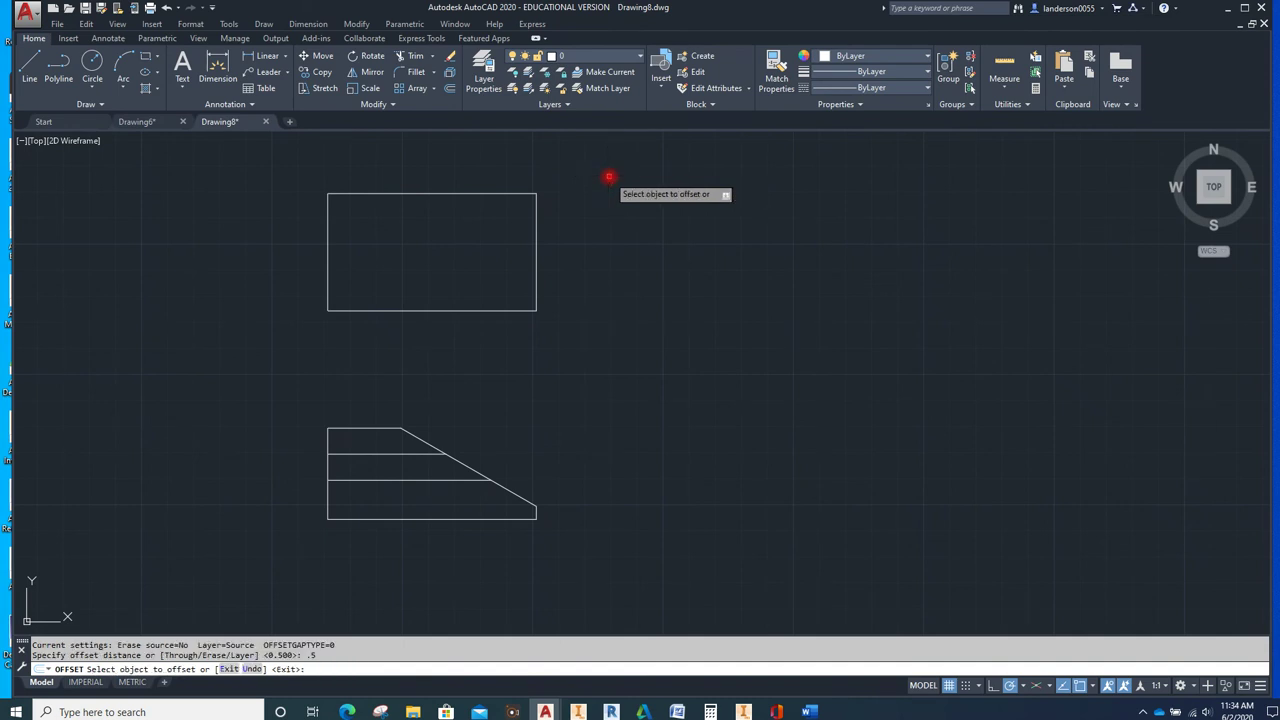
left_click(430, 193)
left_click(437, 294)
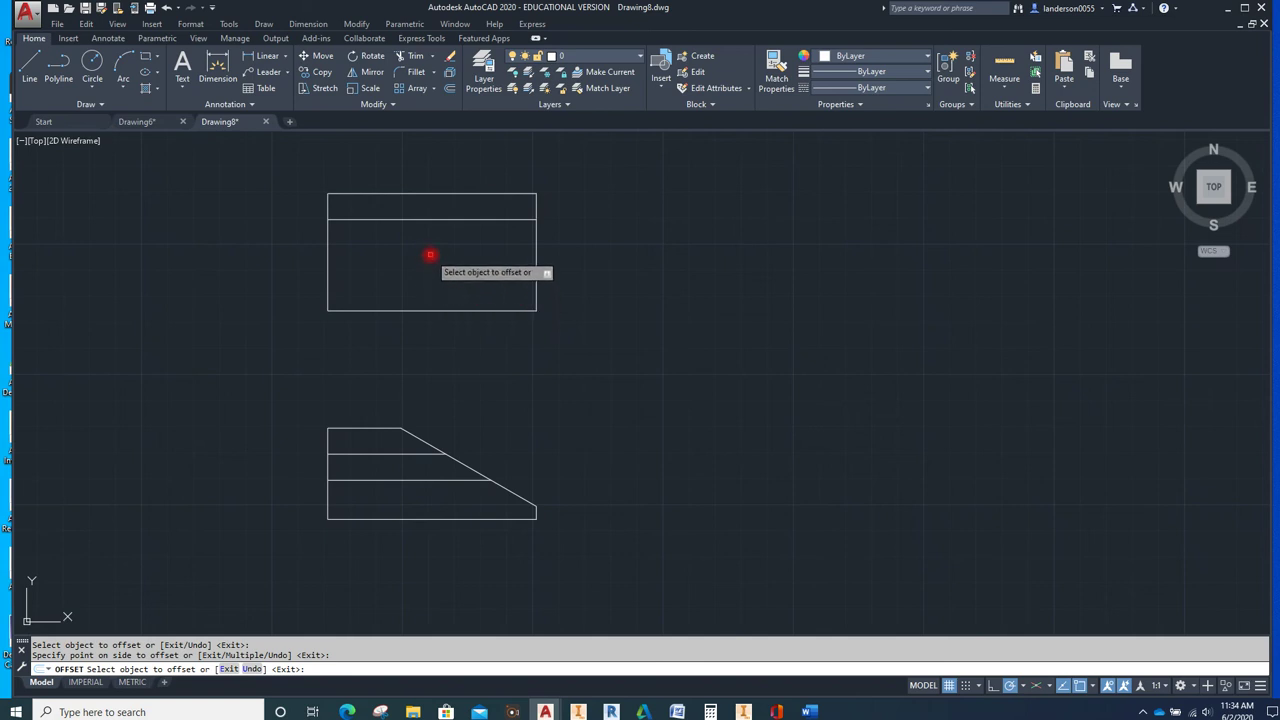
key("Escape")
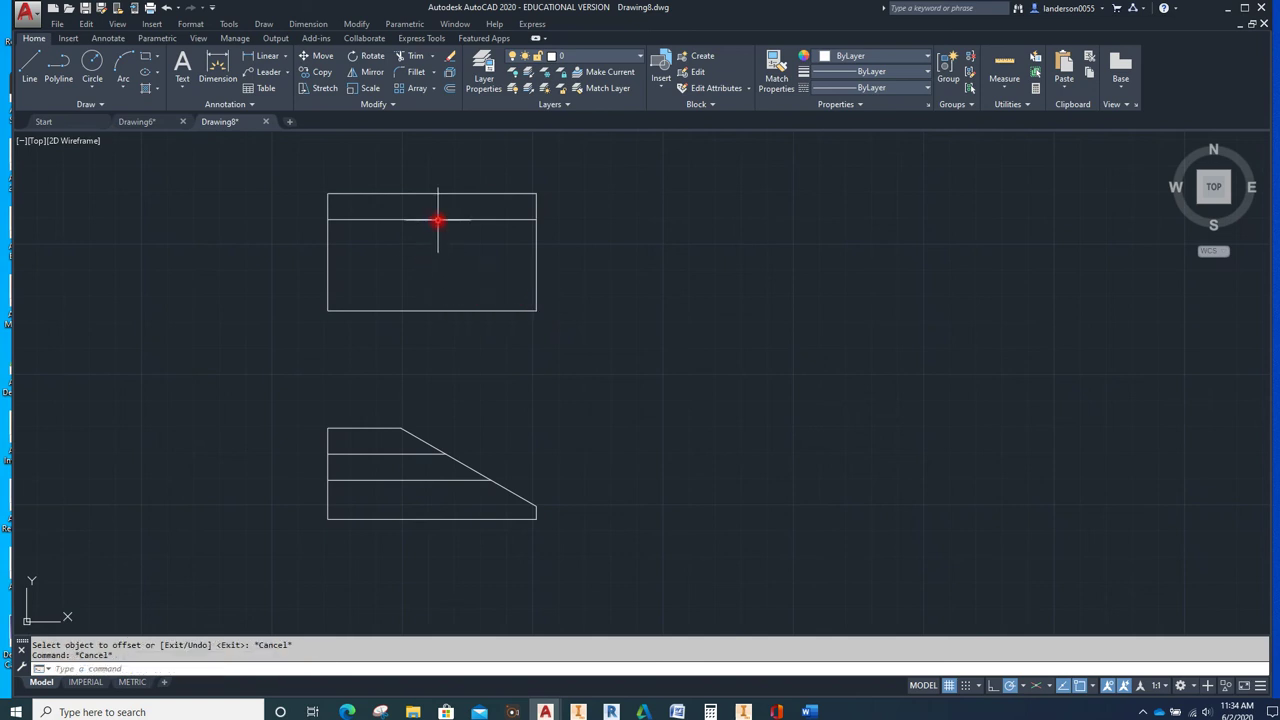
key("ctrl+z")
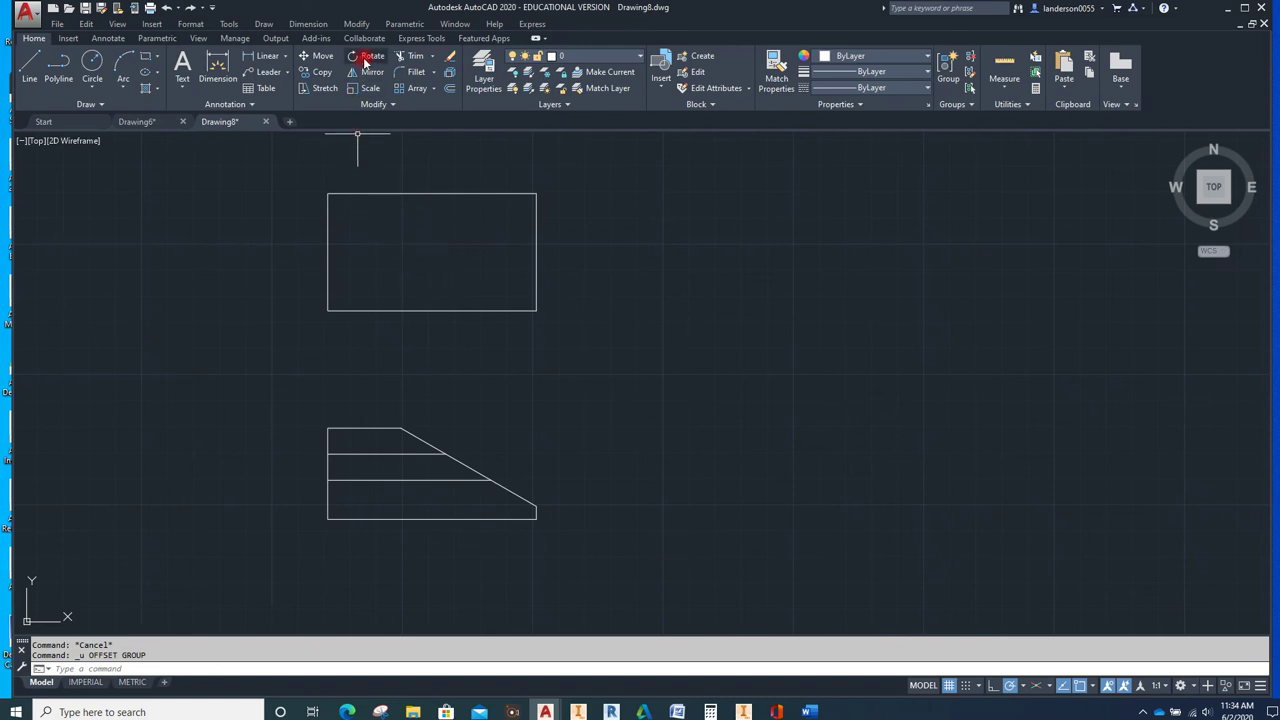
Offset the rectangle's top and bottom edges 0.75 inward
left_click(449, 88)
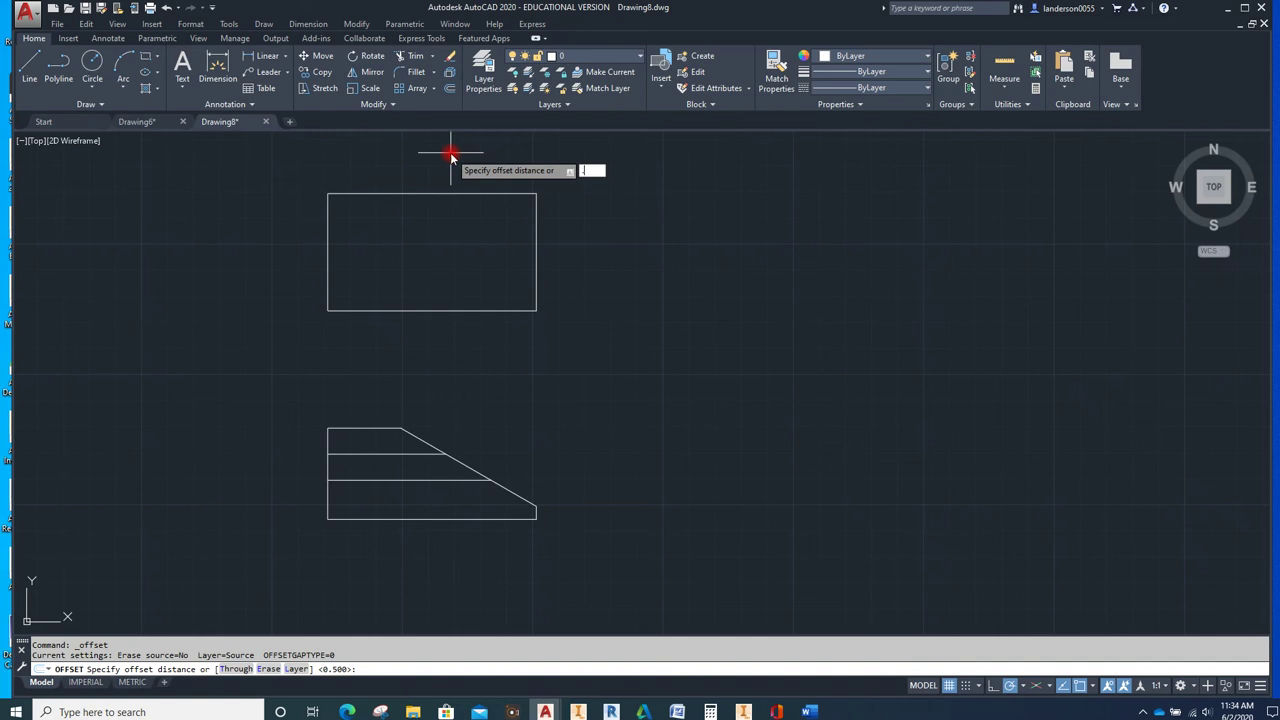
type(".75")
key("Return")
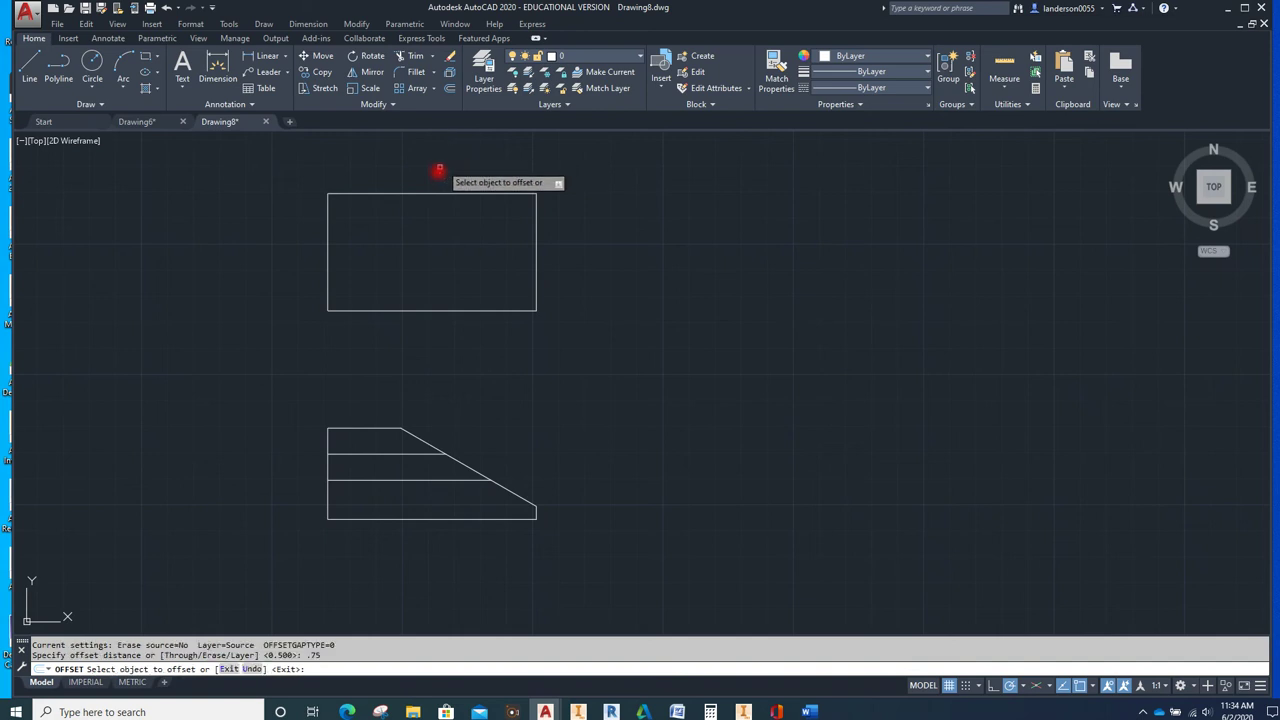
left_click(430, 195)
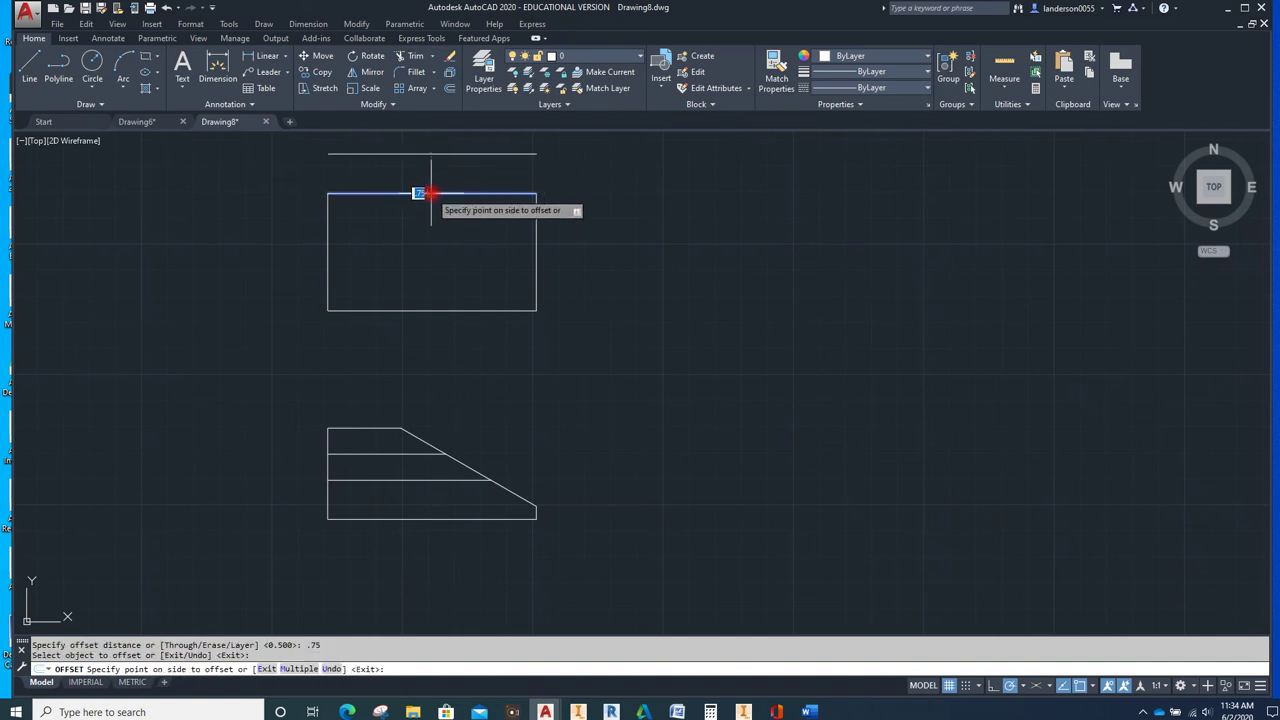
left_click(430, 240)
left_click(427, 310)
left_click(430, 291)
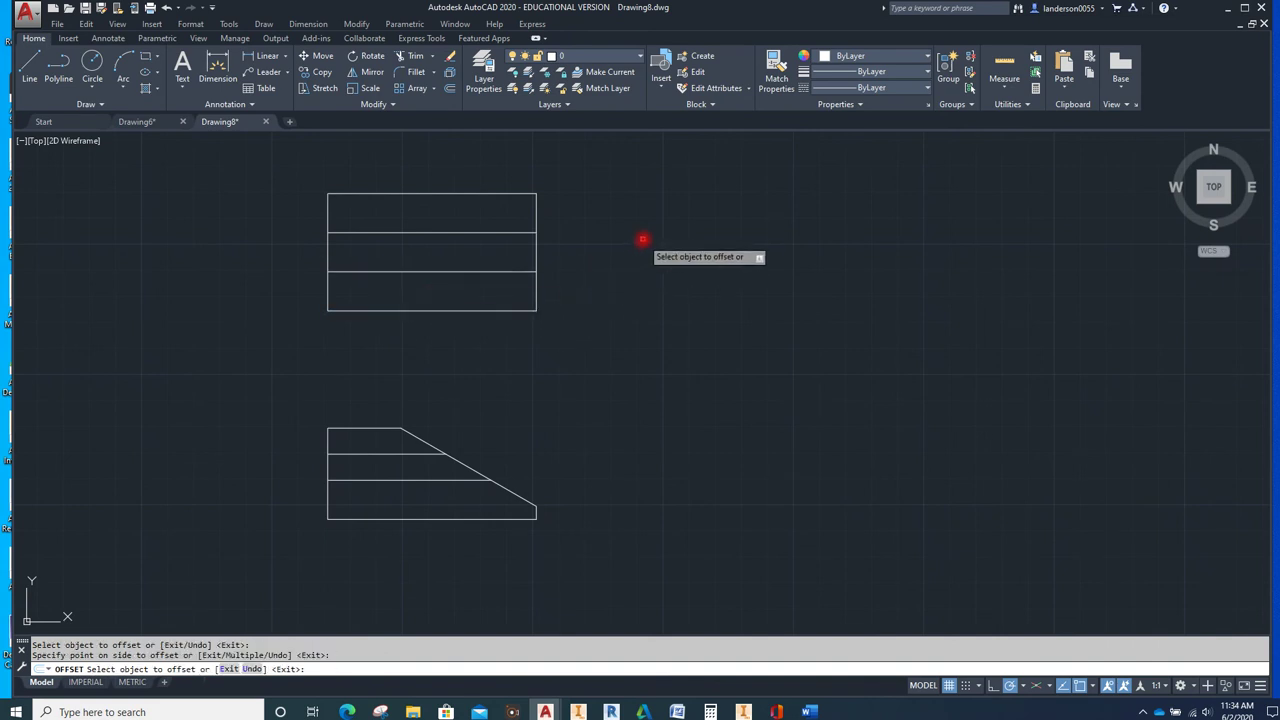
Draw a vertical line from the slope's start point up to the rectangle's top edge
left_click(30, 66)
left_click(401, 428)
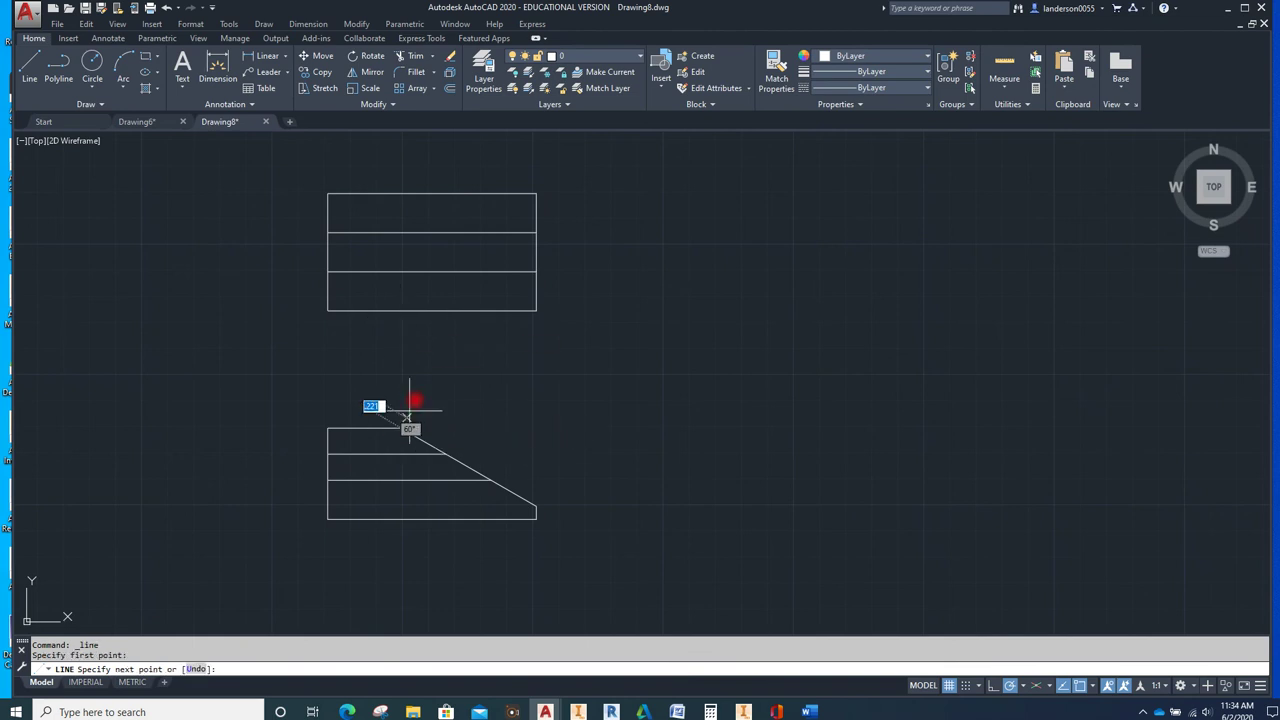
left_click(401, 193)
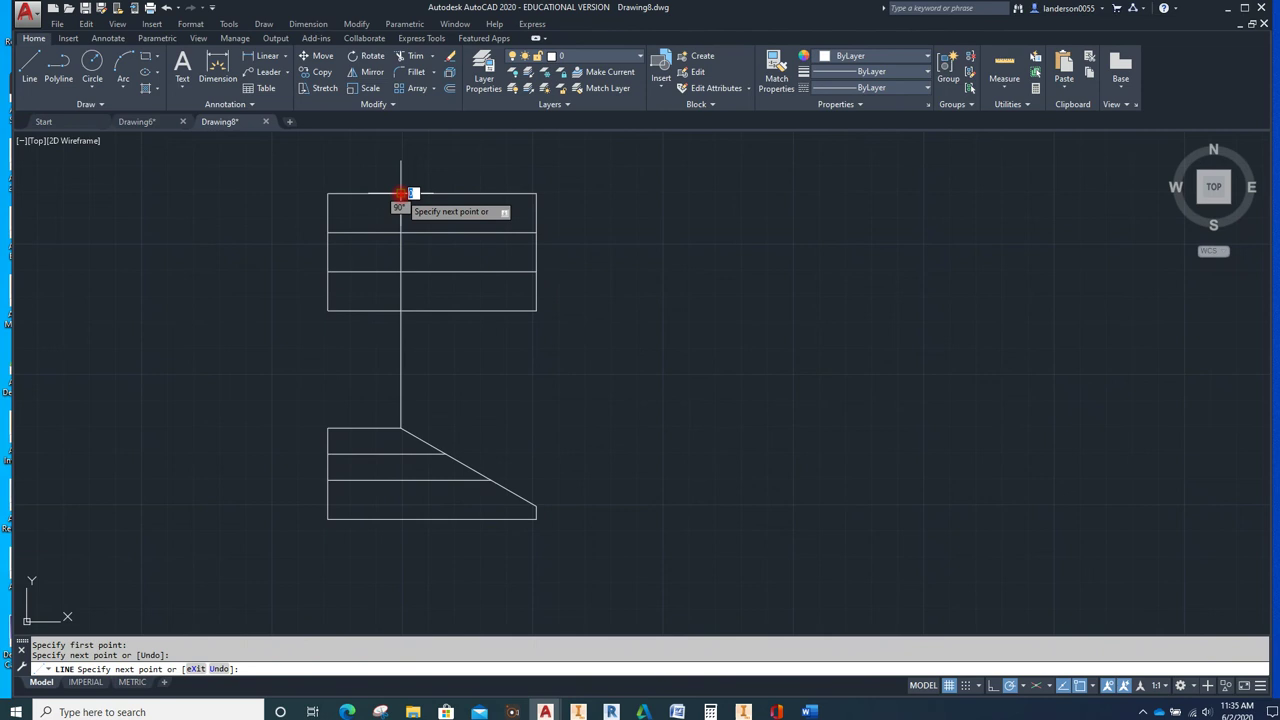
key("Escape")
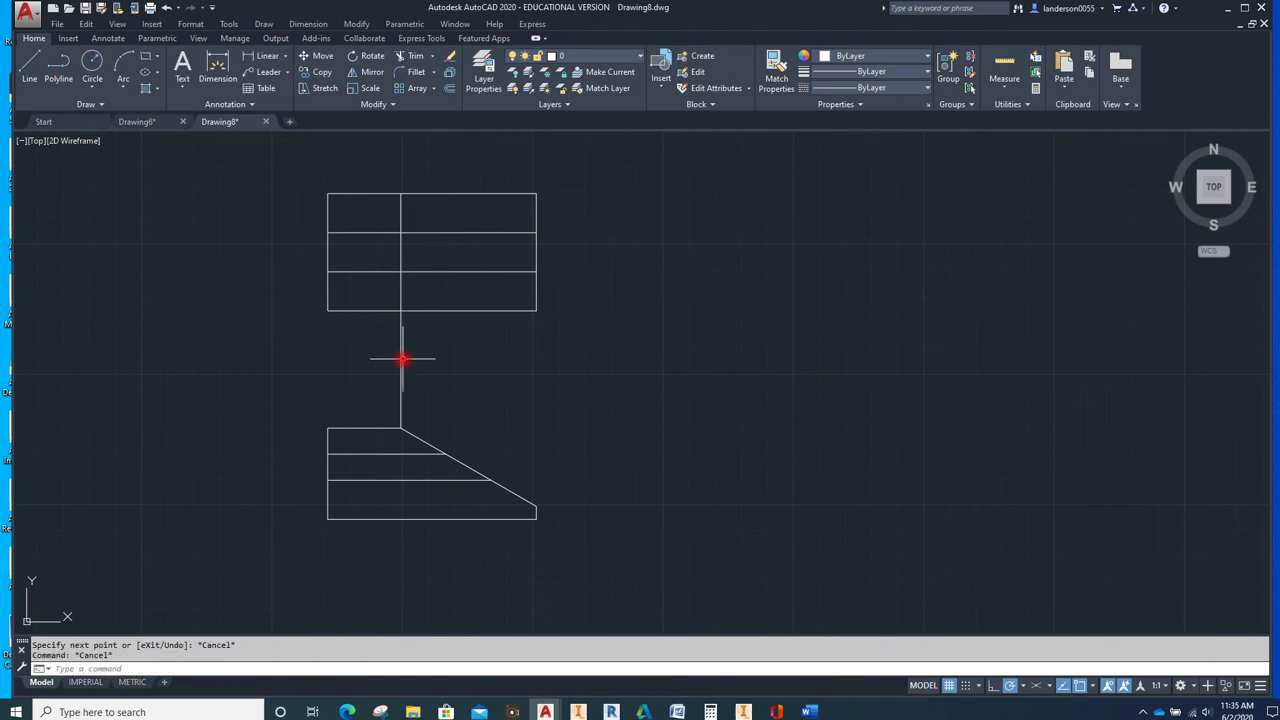
Copy the vertical projection line to the slope's two step corners
left_click(401, 358)
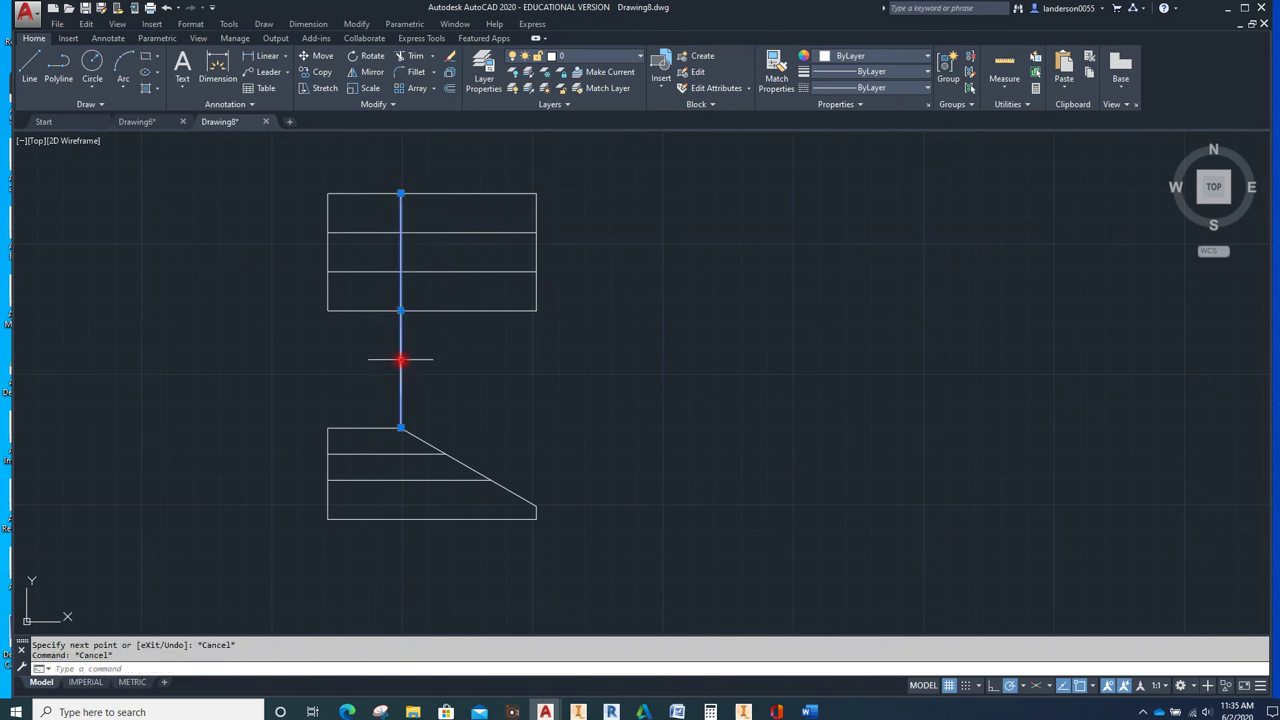
left_click(320, 72)
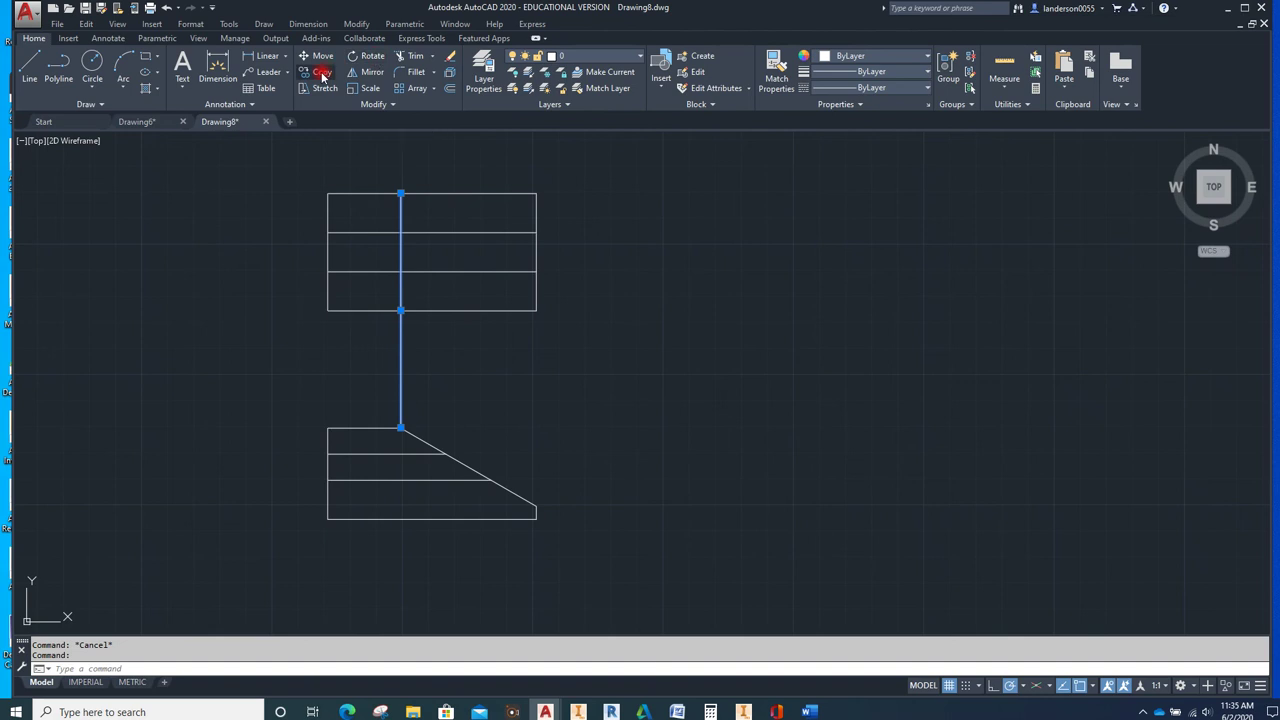
left_click(401, 428)
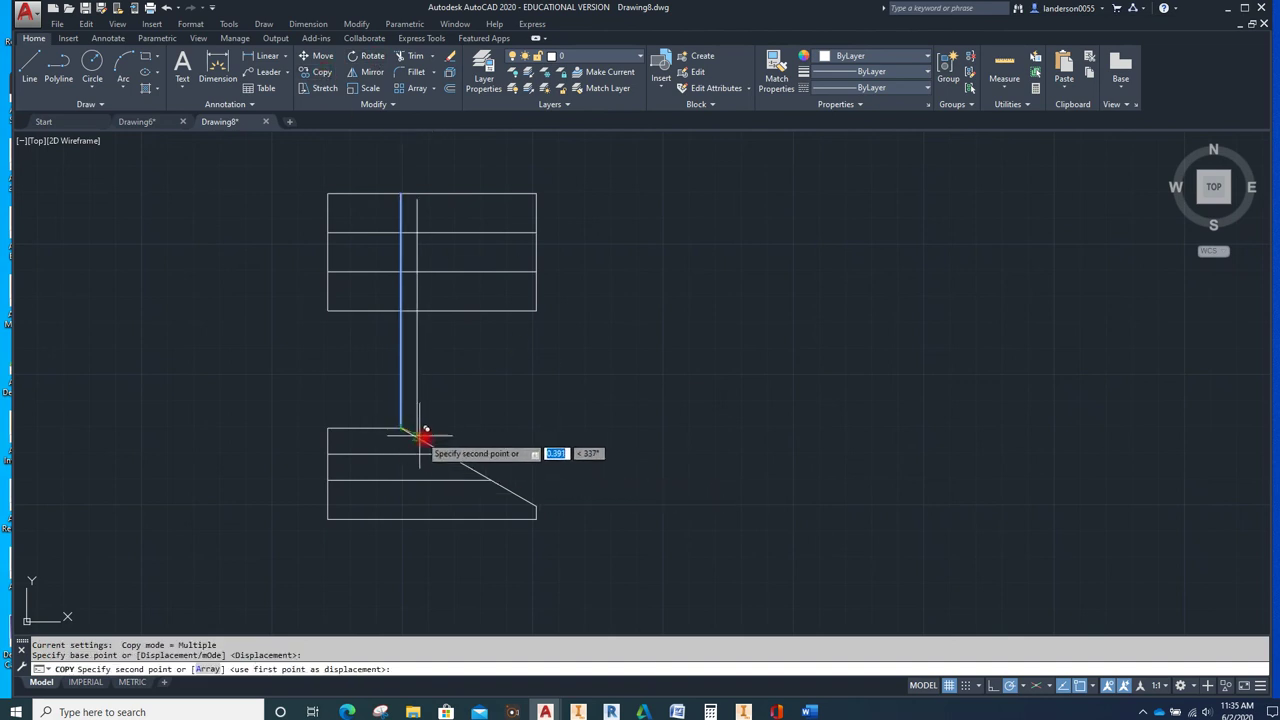
left_click(444, 452)
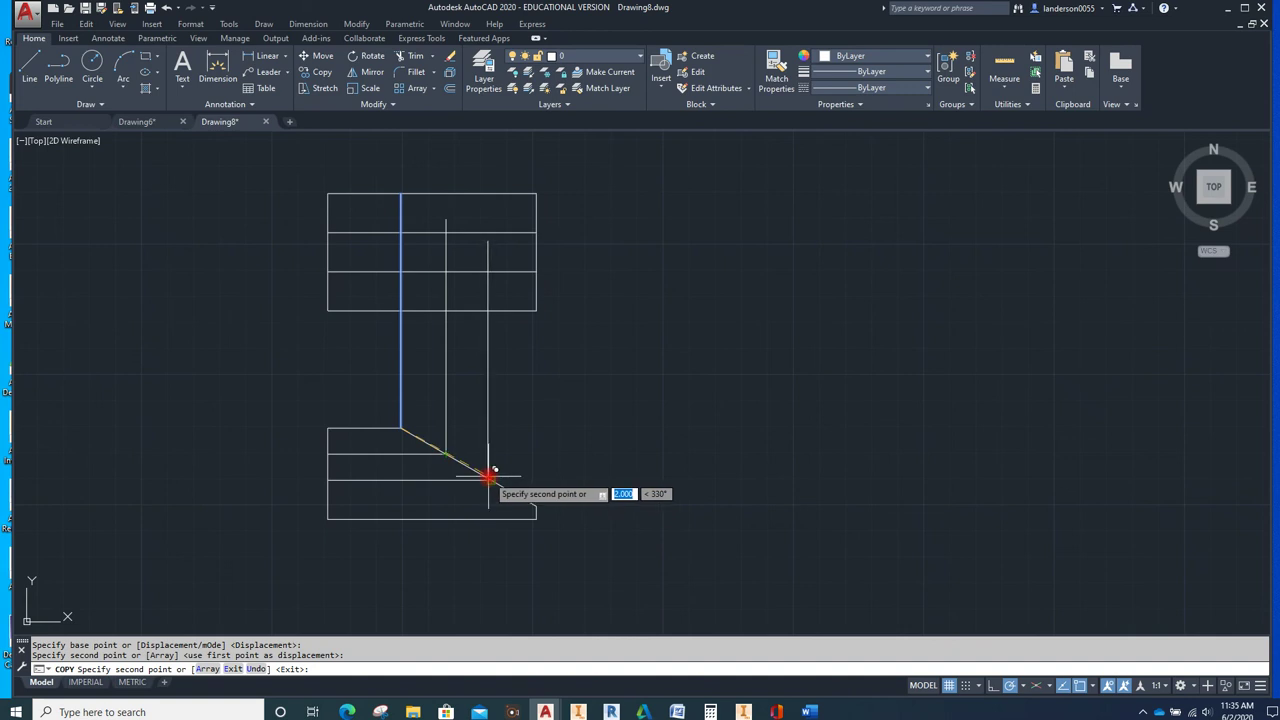
left_click(490, 478)
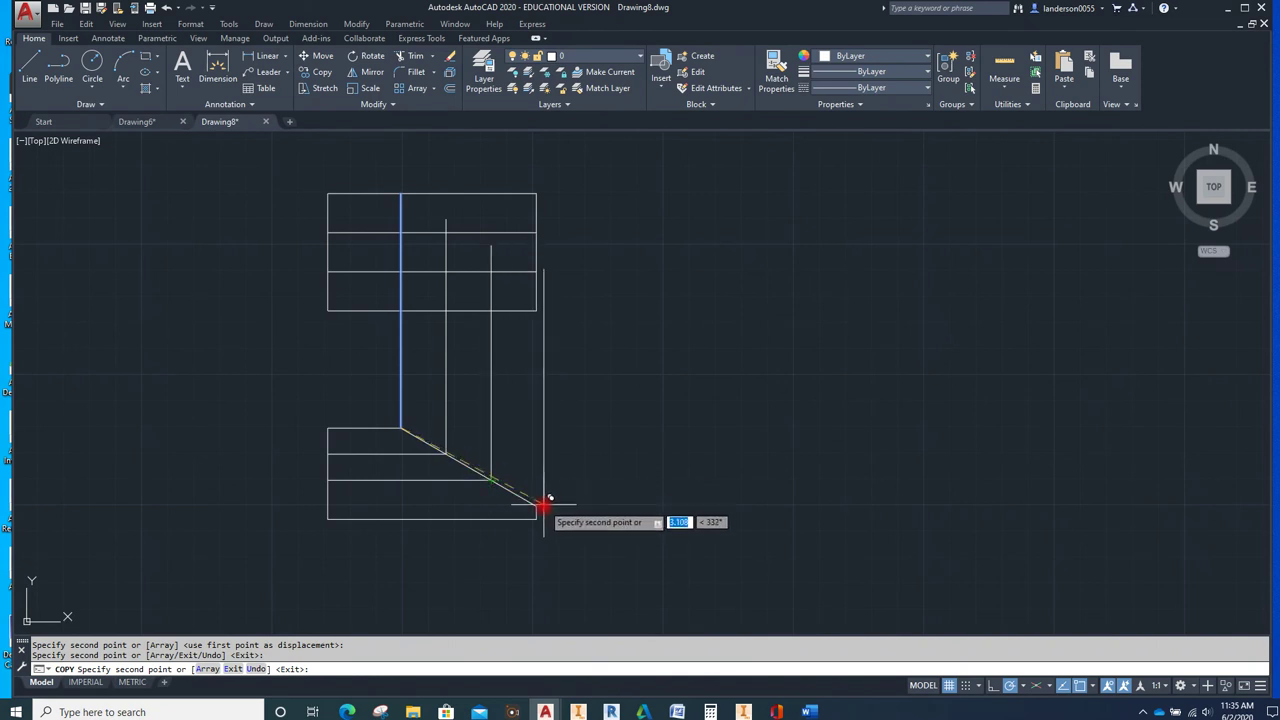
key("Escape")
key("Escape")
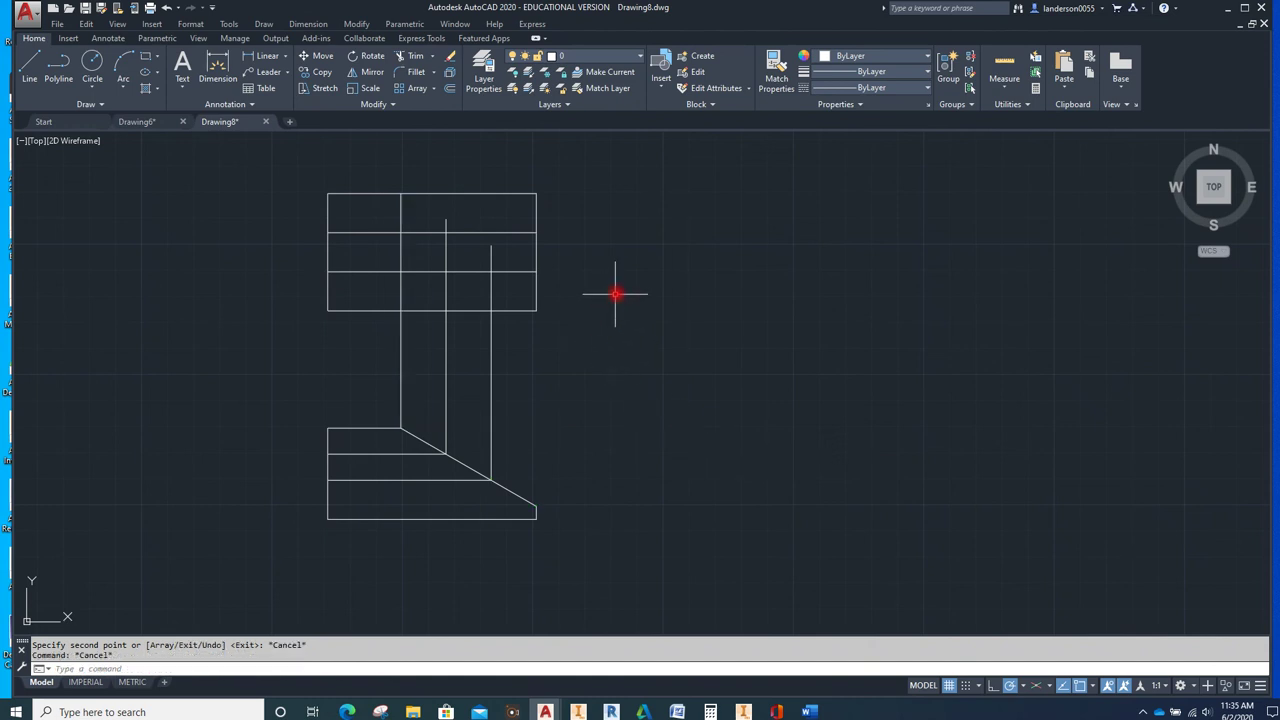
Trim the three projection lines so they no longer reach the lower view
mouse_move(297, 163)
left_mouse_down()
mouse_move(281, 262)
mouse_move(298, 336)
mouse_move(492, 378)
mouse_move(657, 287)
mouse_move(657, 184)
left_mouse_up()
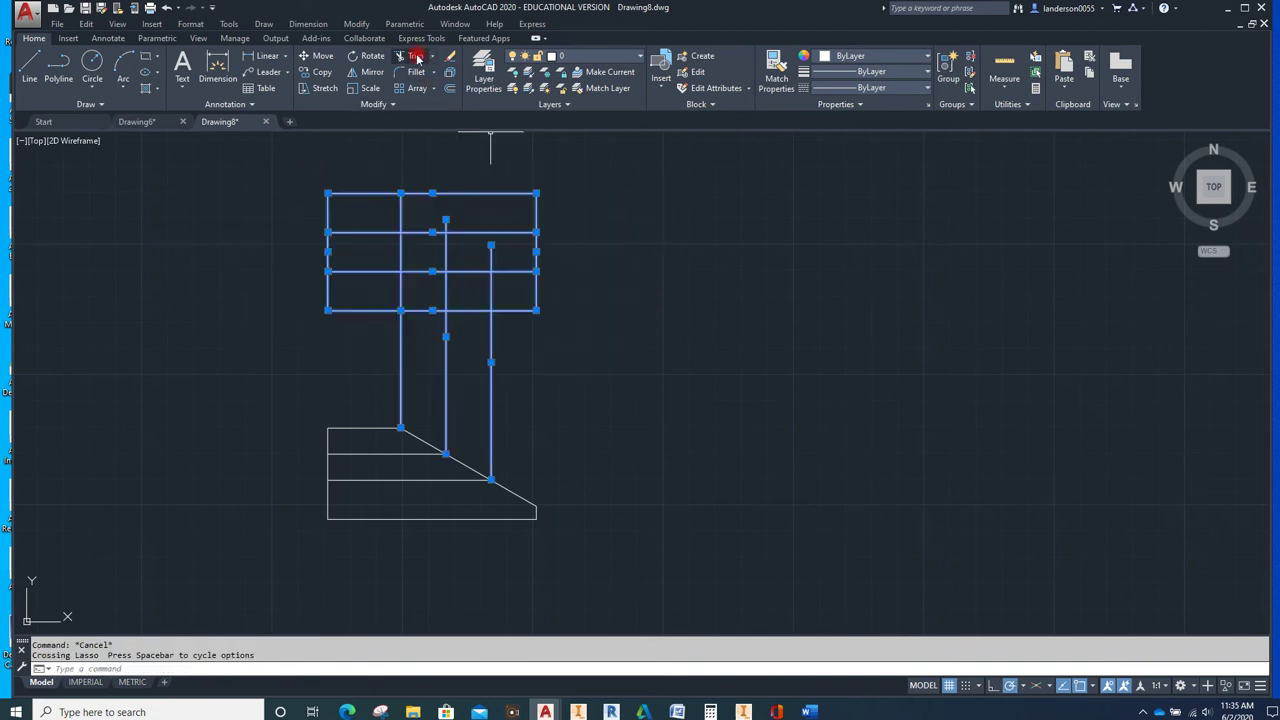
left_click(417, 57)
left_click(491, 369)
left_click(446, 366)
left_click(401, 362)
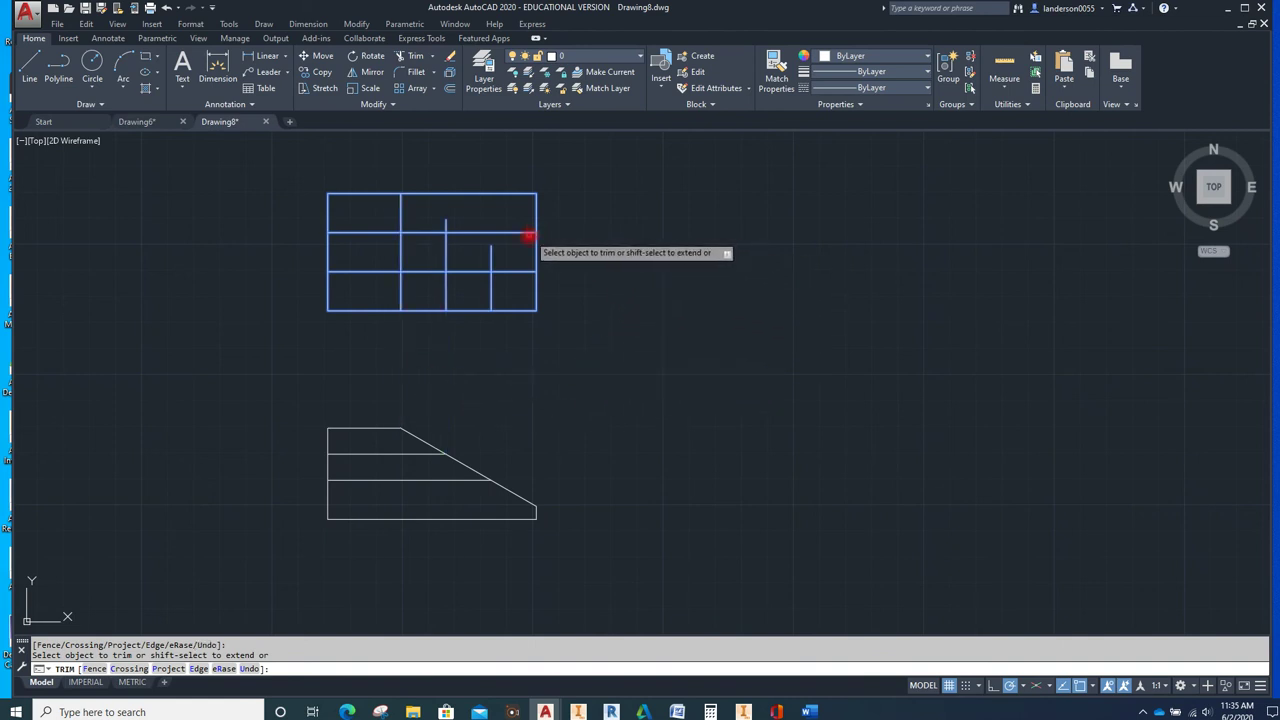
Trim the excess horizontal ends and vertical segments into a three-step staircase outline
left_click(517, 272)
left_click(491, 258)
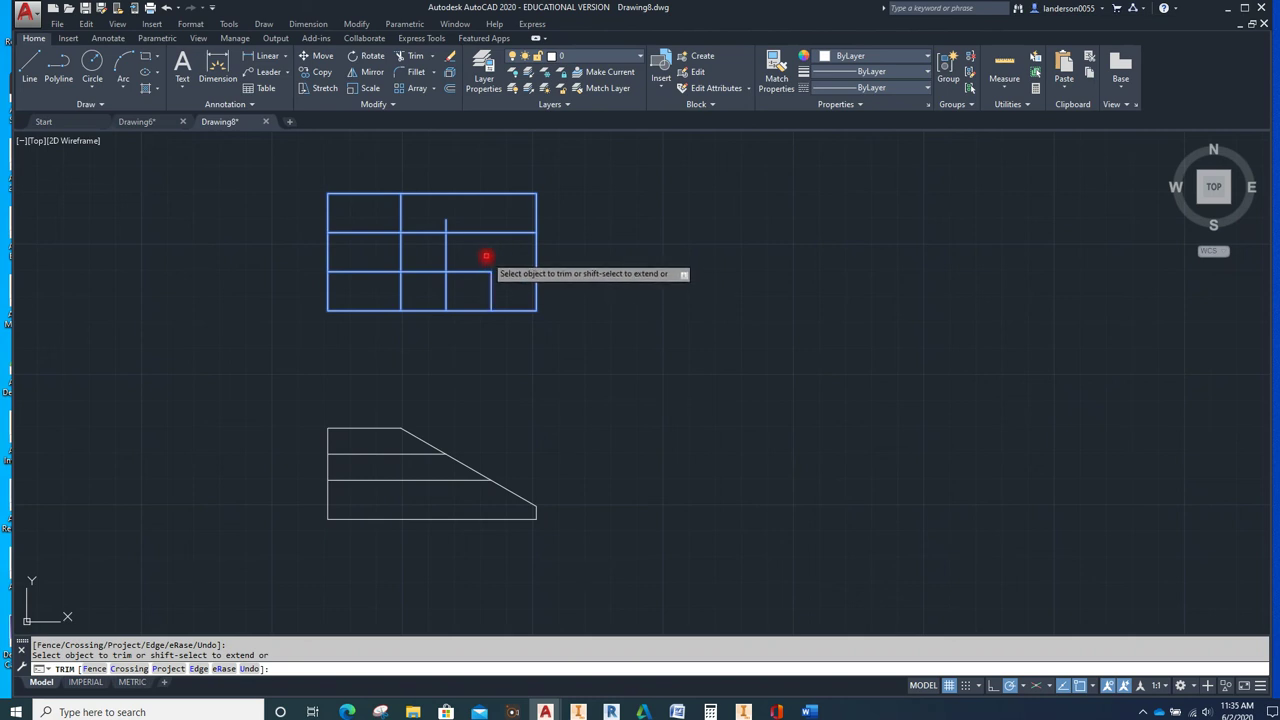
left_click(478, 232)
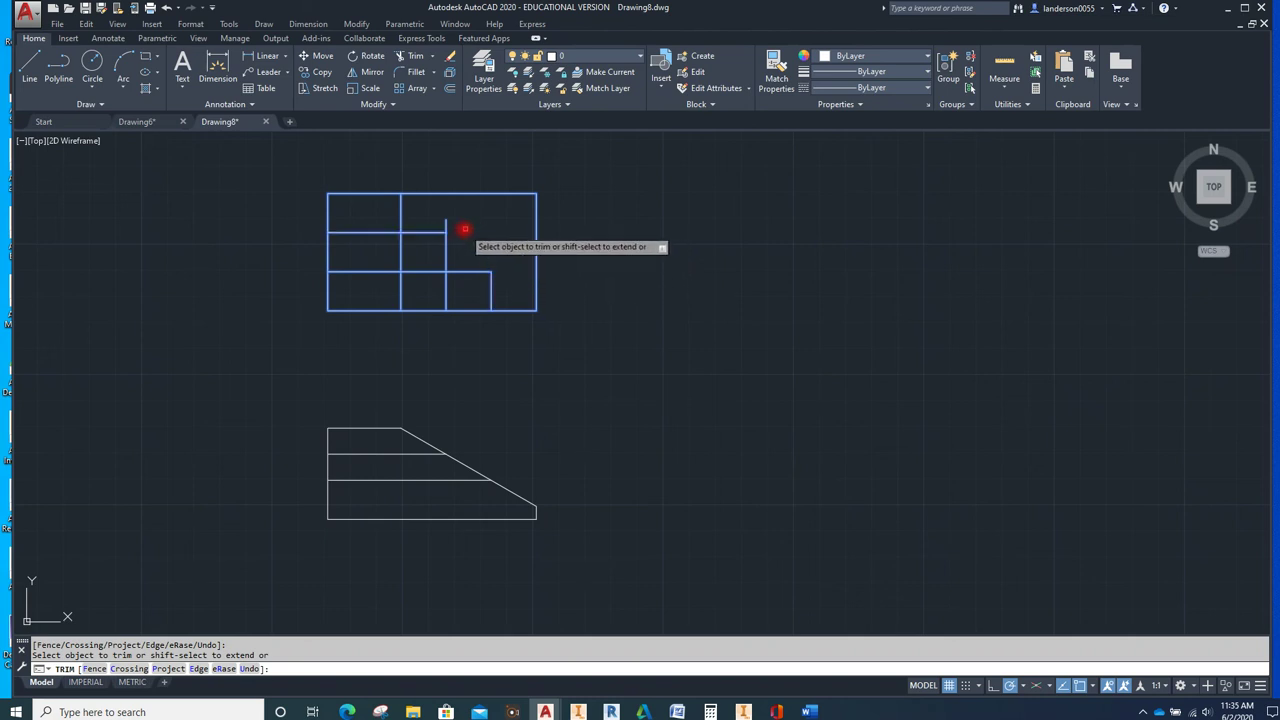
left_click(446, 224)
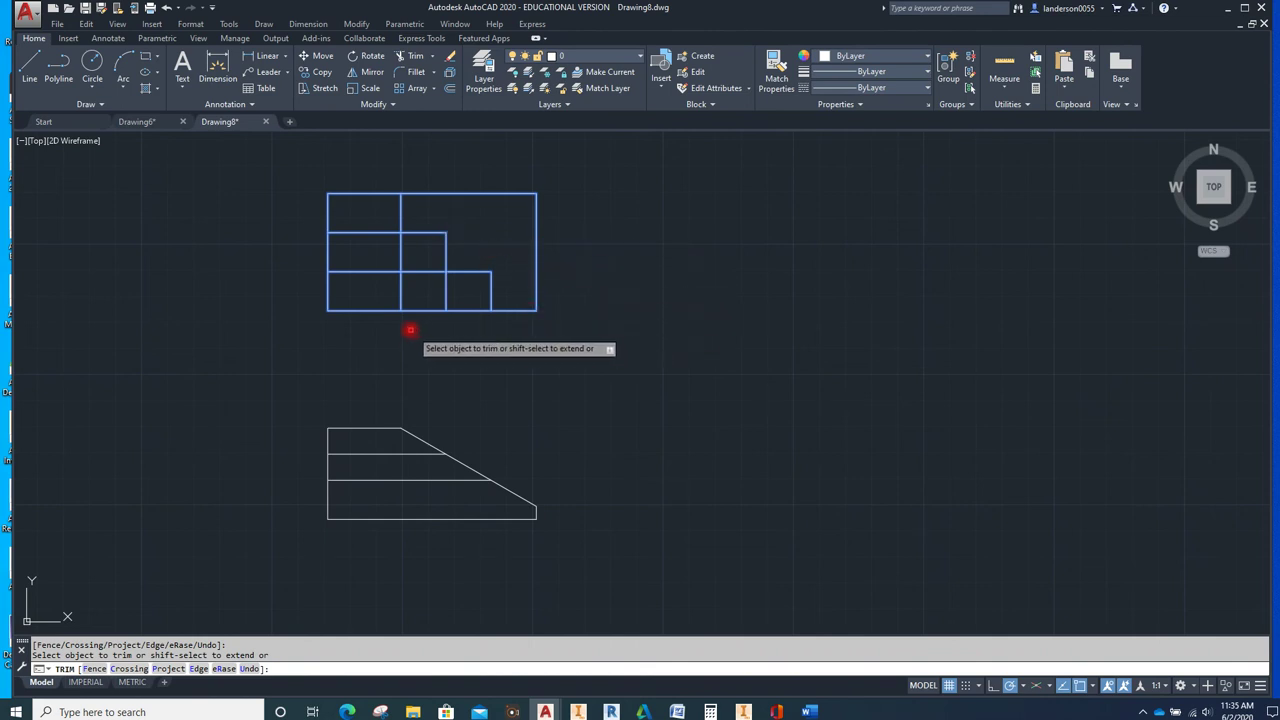
left_click(446, 295)
left_click(403, 292)
left_click(401, 255)
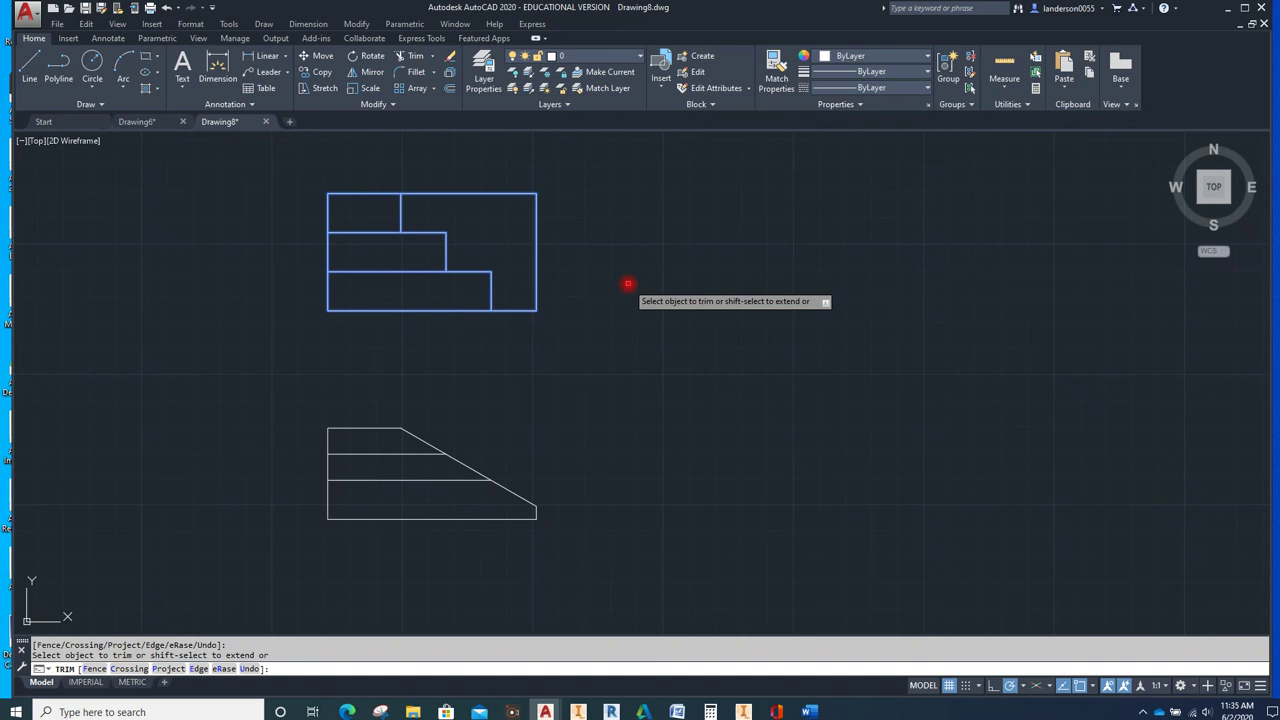
key("Escape")
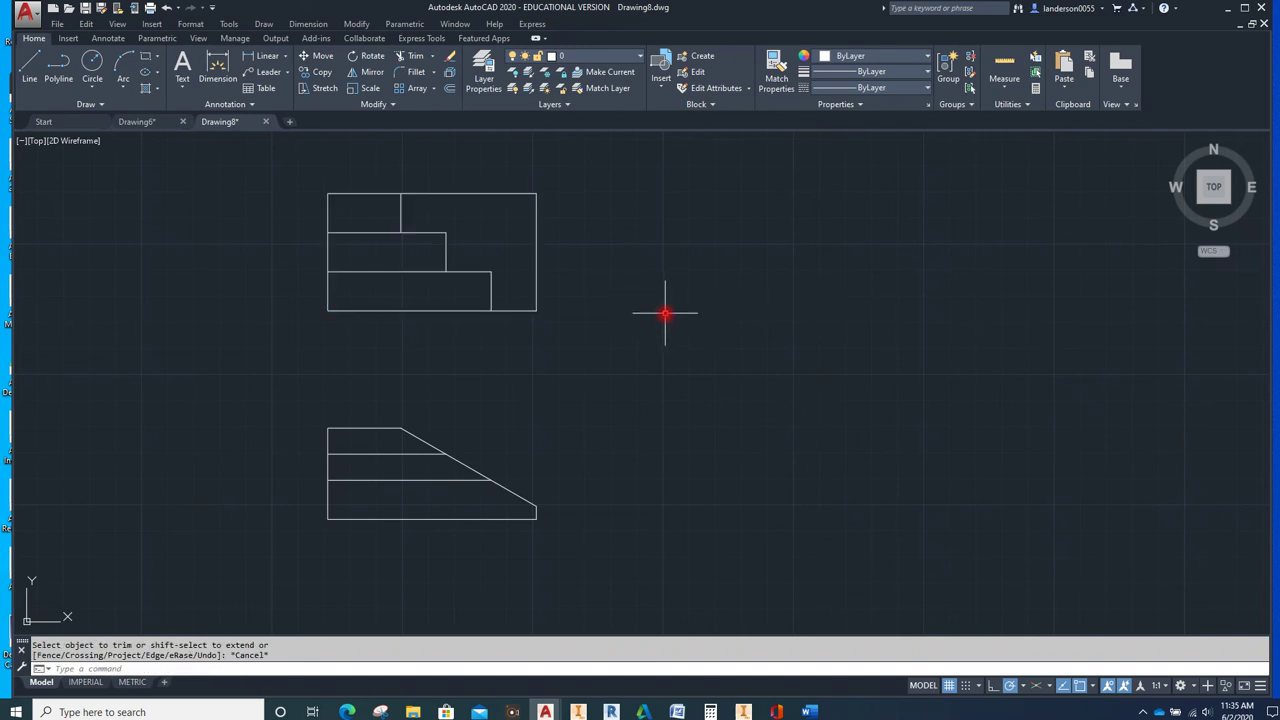
Draw a 45° miter line to the right of the views
left_click(32, 64)
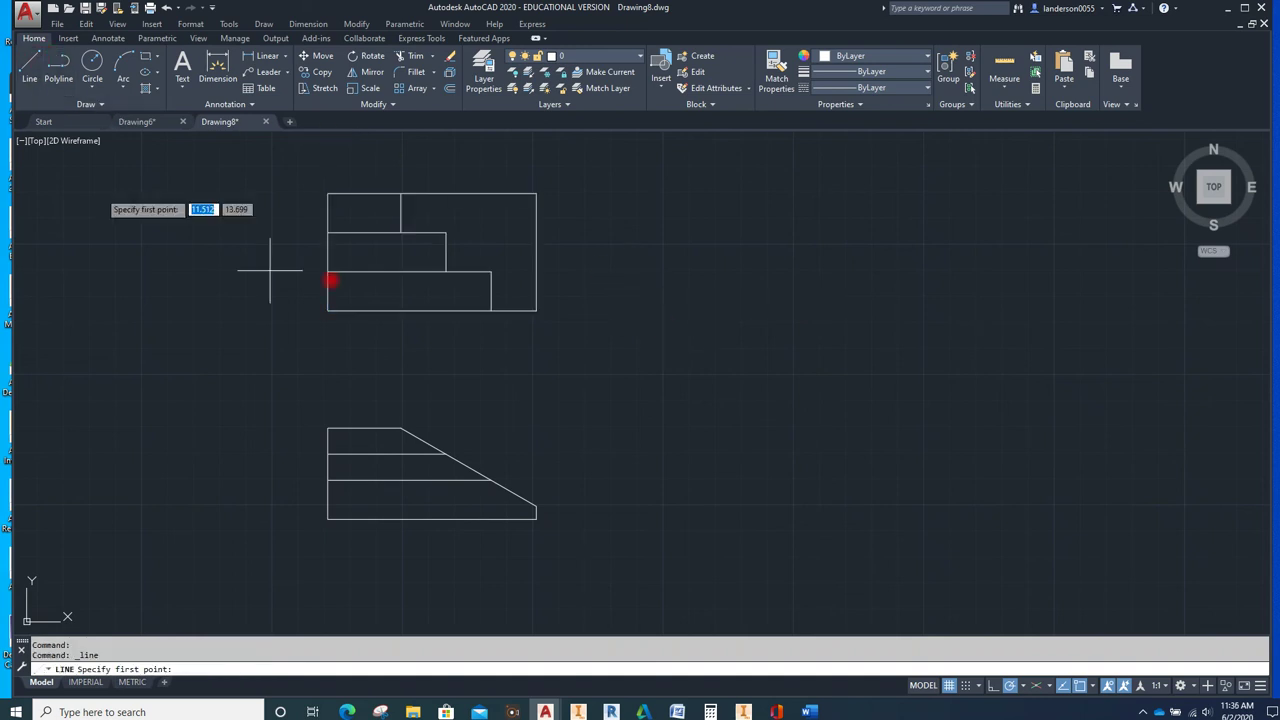
left_click(581, 389)
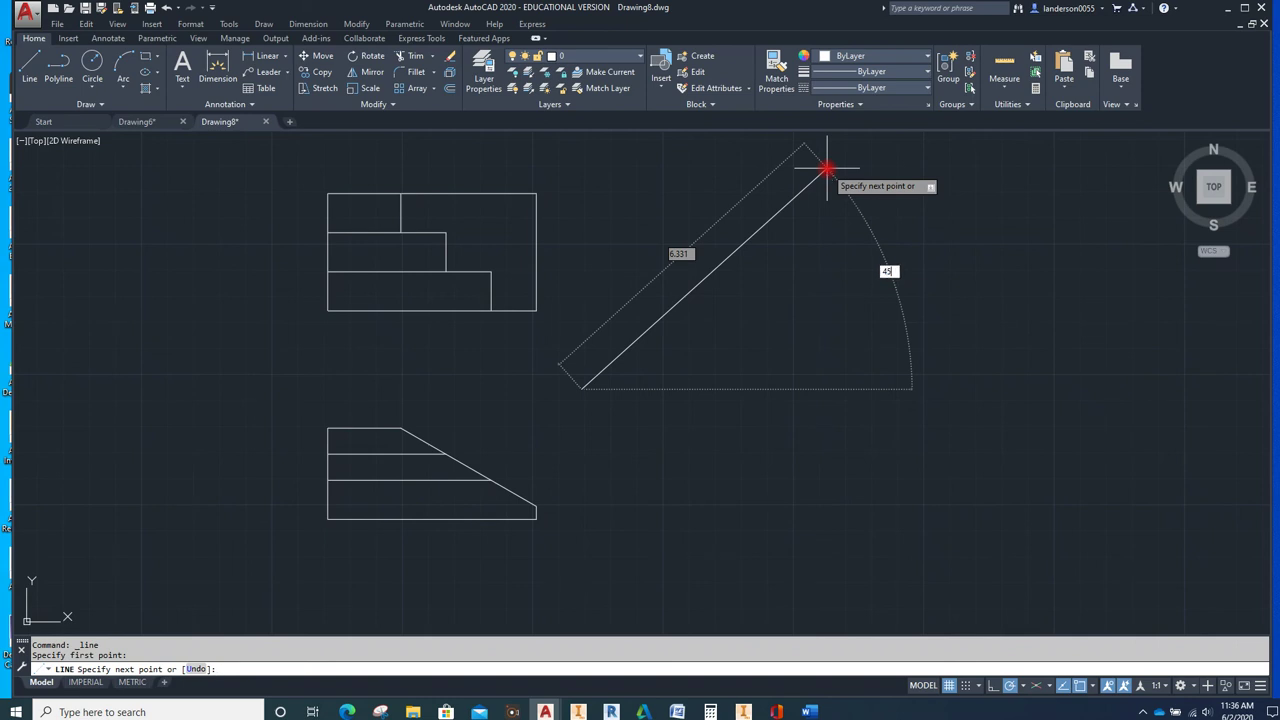
key("Return")
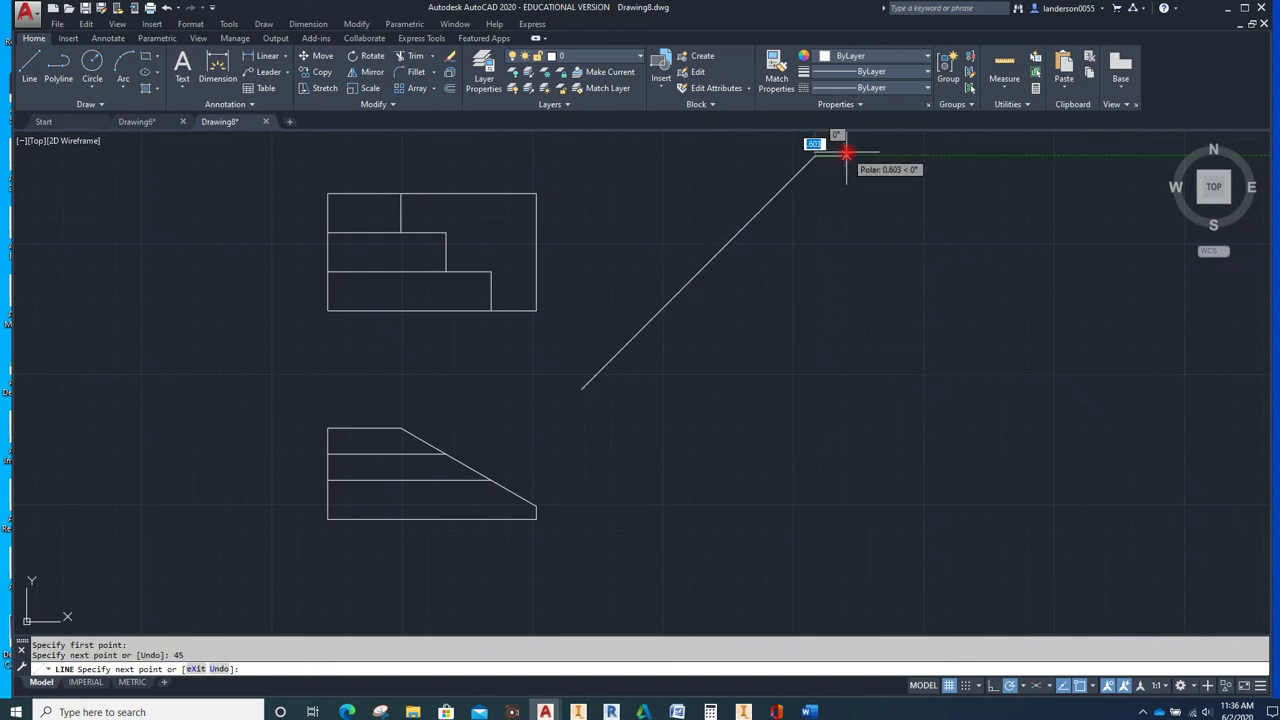
key("Escape")
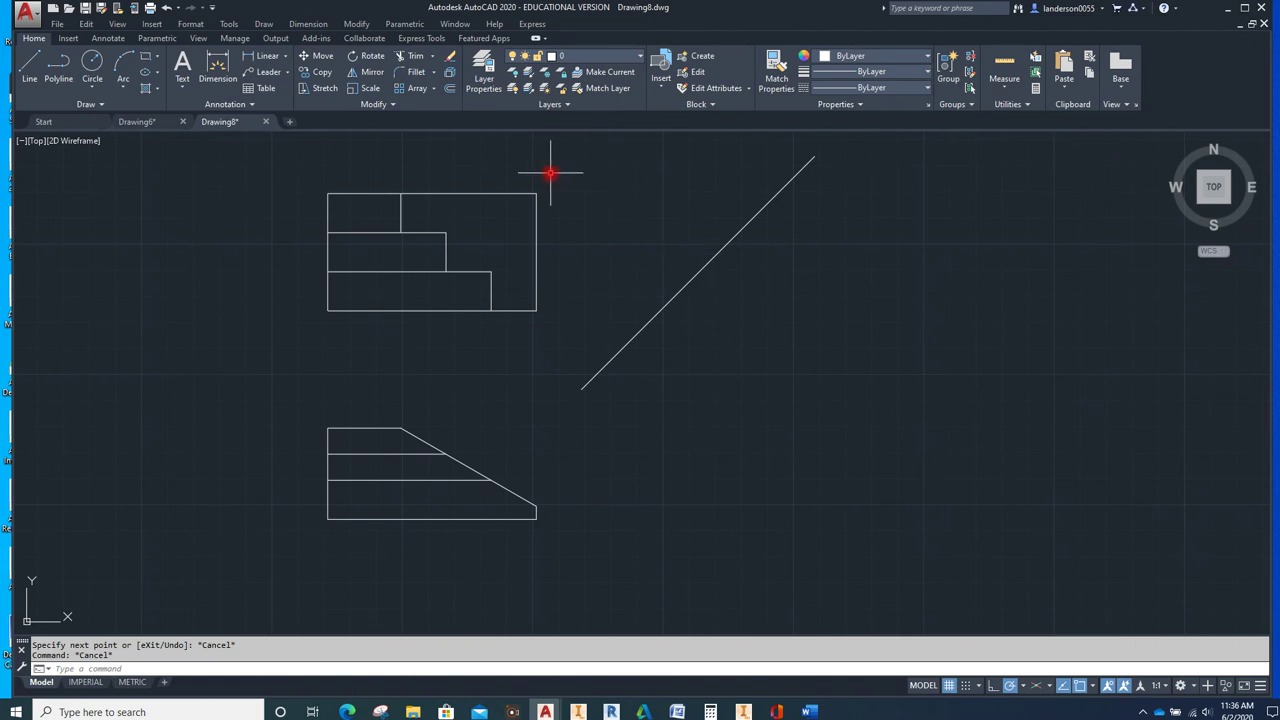
Draw a horizontal line from the rectangle's top-left corner past the miter line
left_click(31, 63)
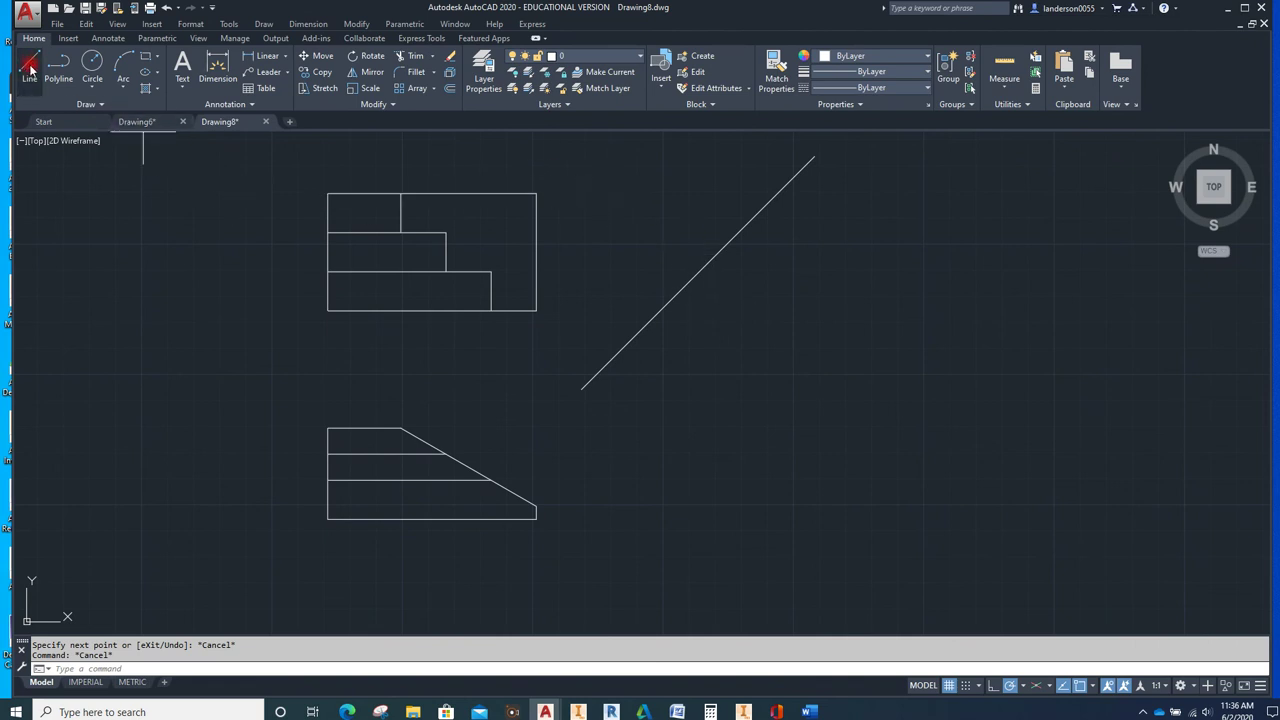
left_click(328, 192)
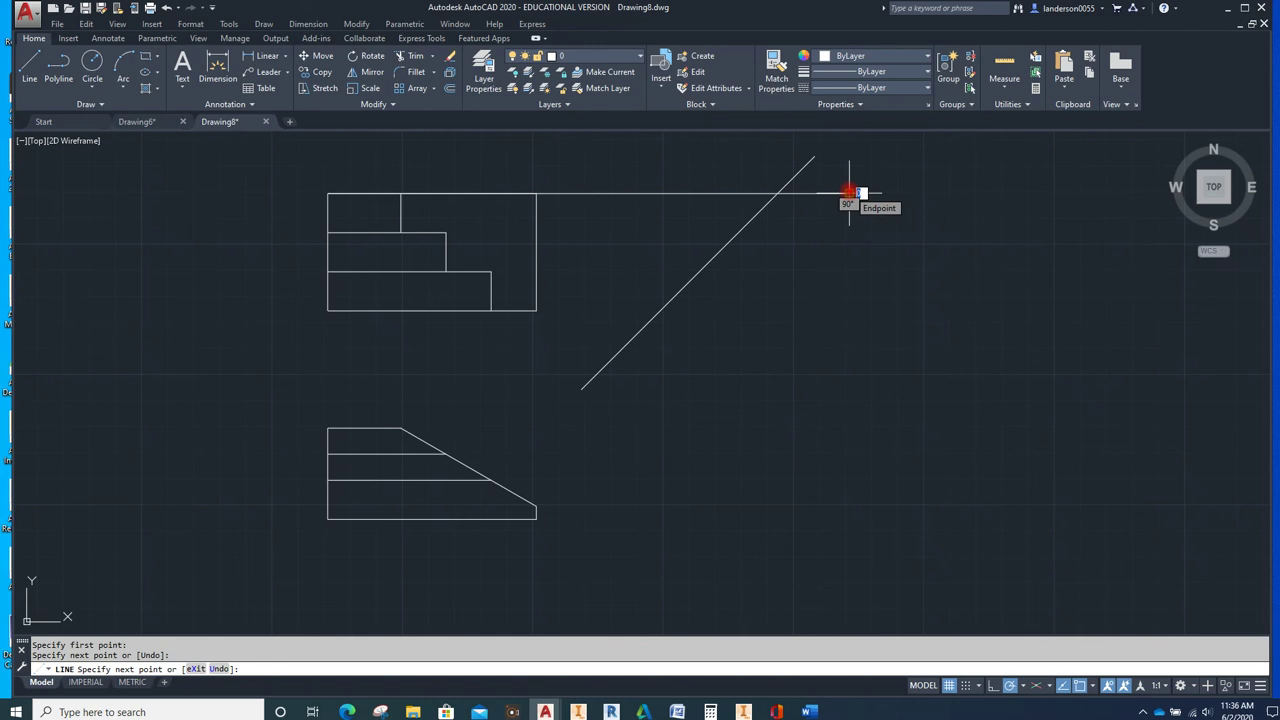
left_click(848, 192)
key("Escape")
left_click(832, 191)
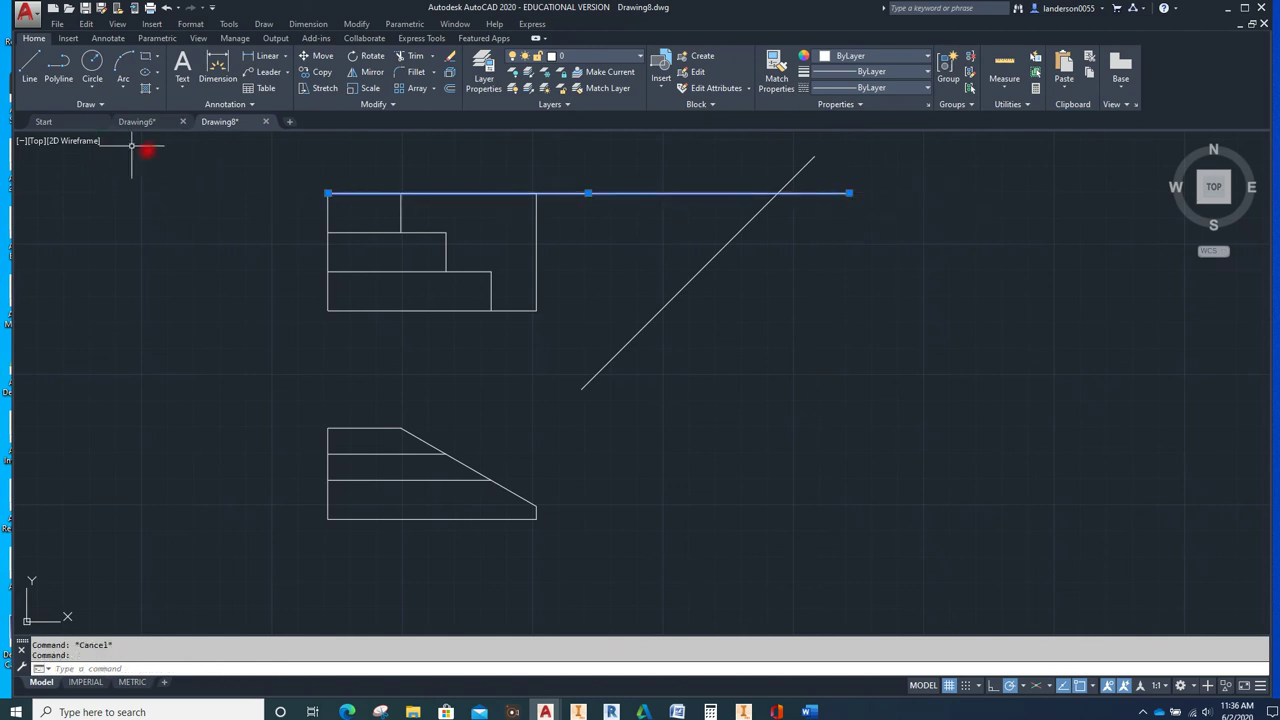
Copy the horizontal line to both step edges, the upper view's bottom, and the lower view's top and bottom
left_click(322, 72)
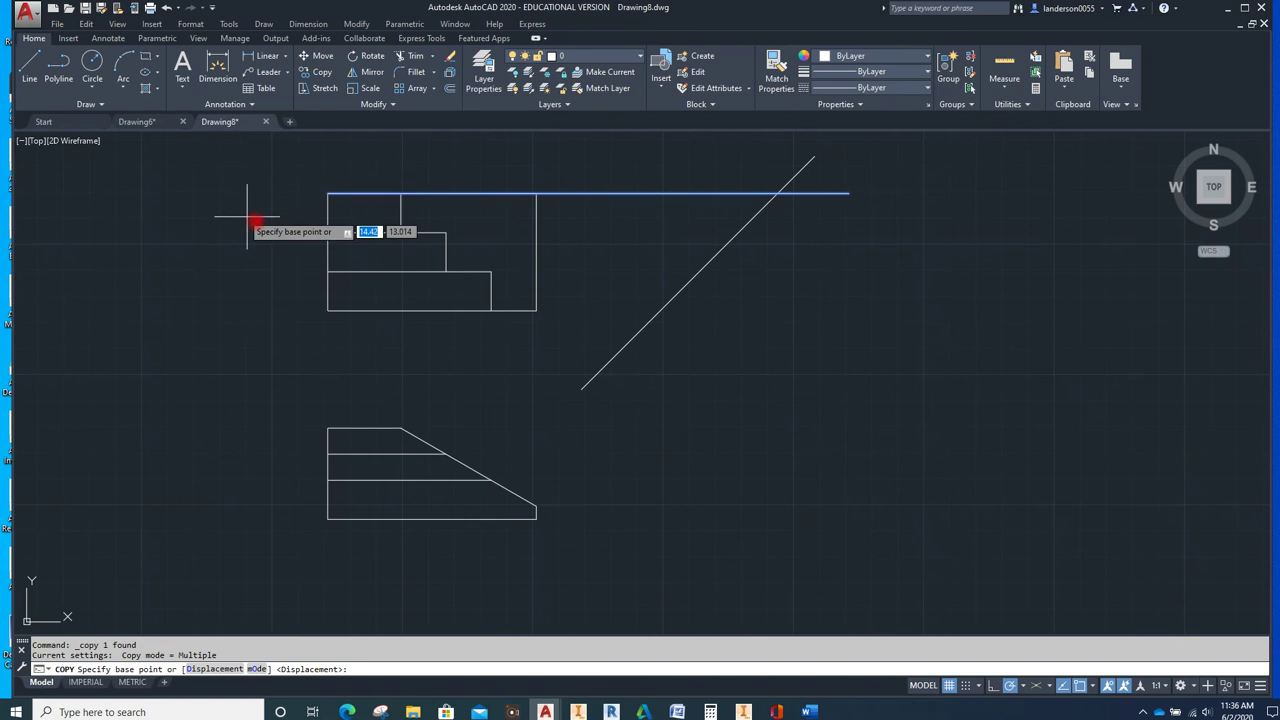
left_click(327, 193)
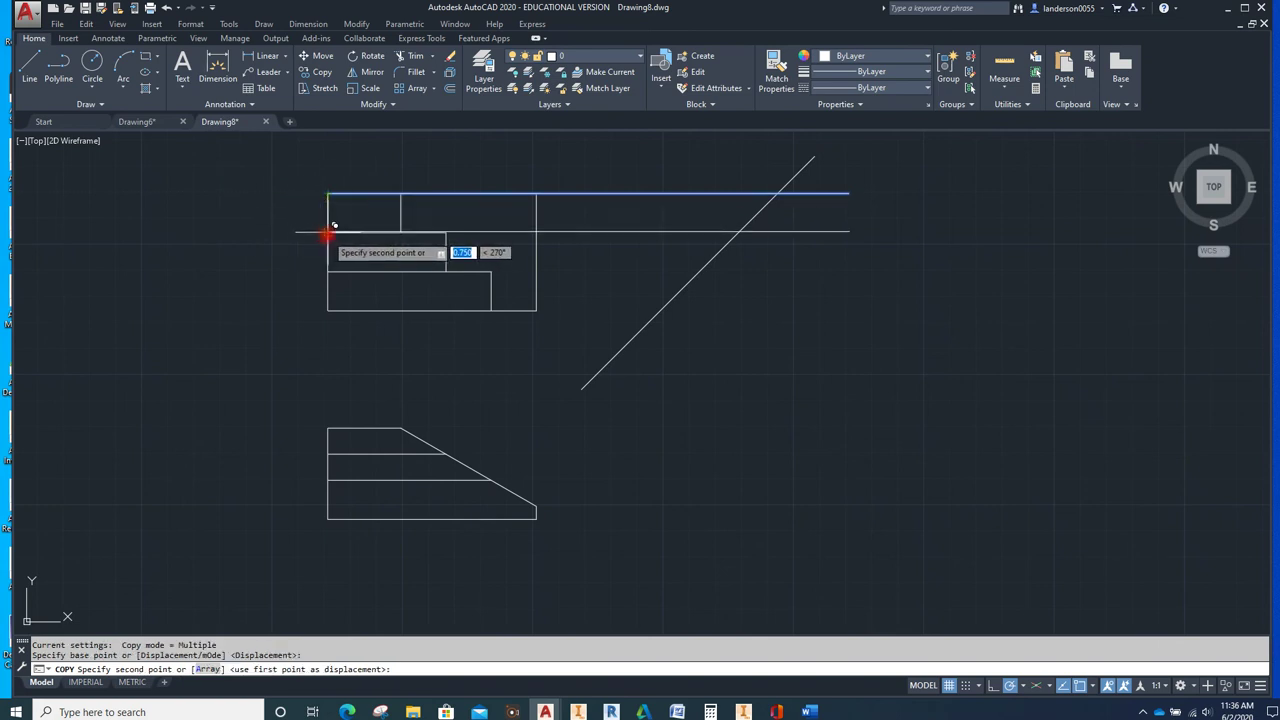
left_click(327, 232)
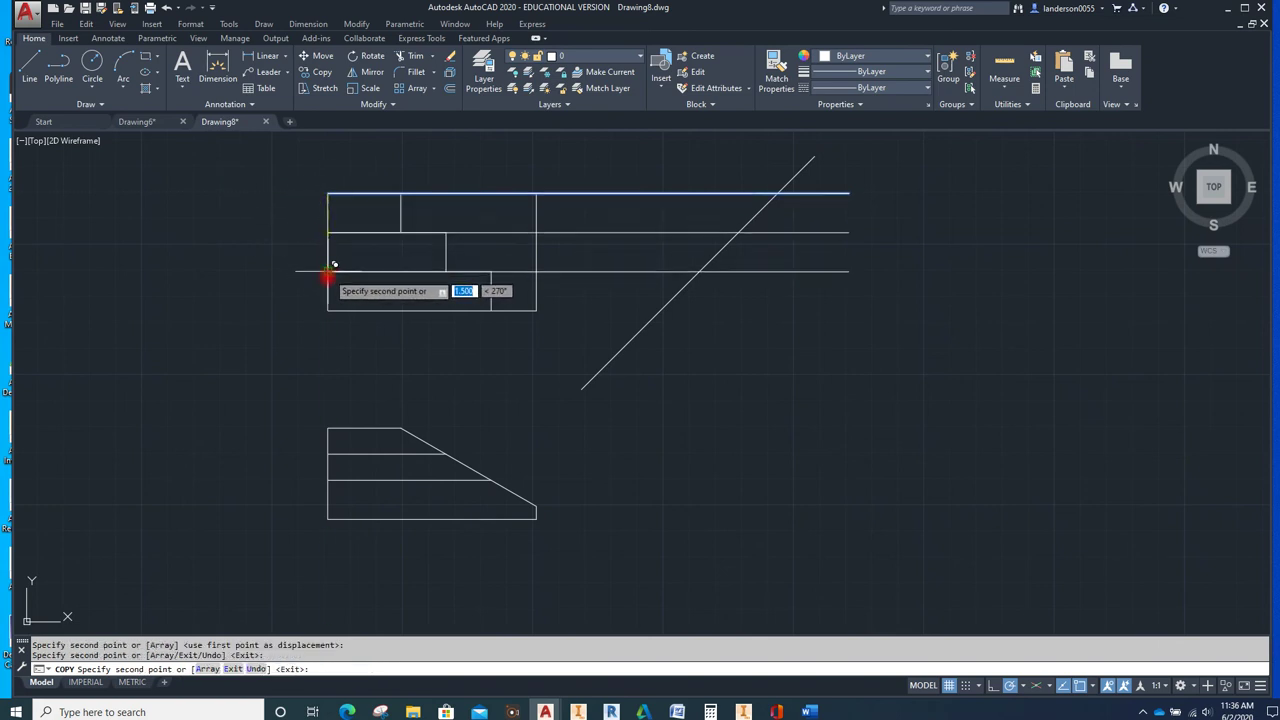
left_click(328, 271)
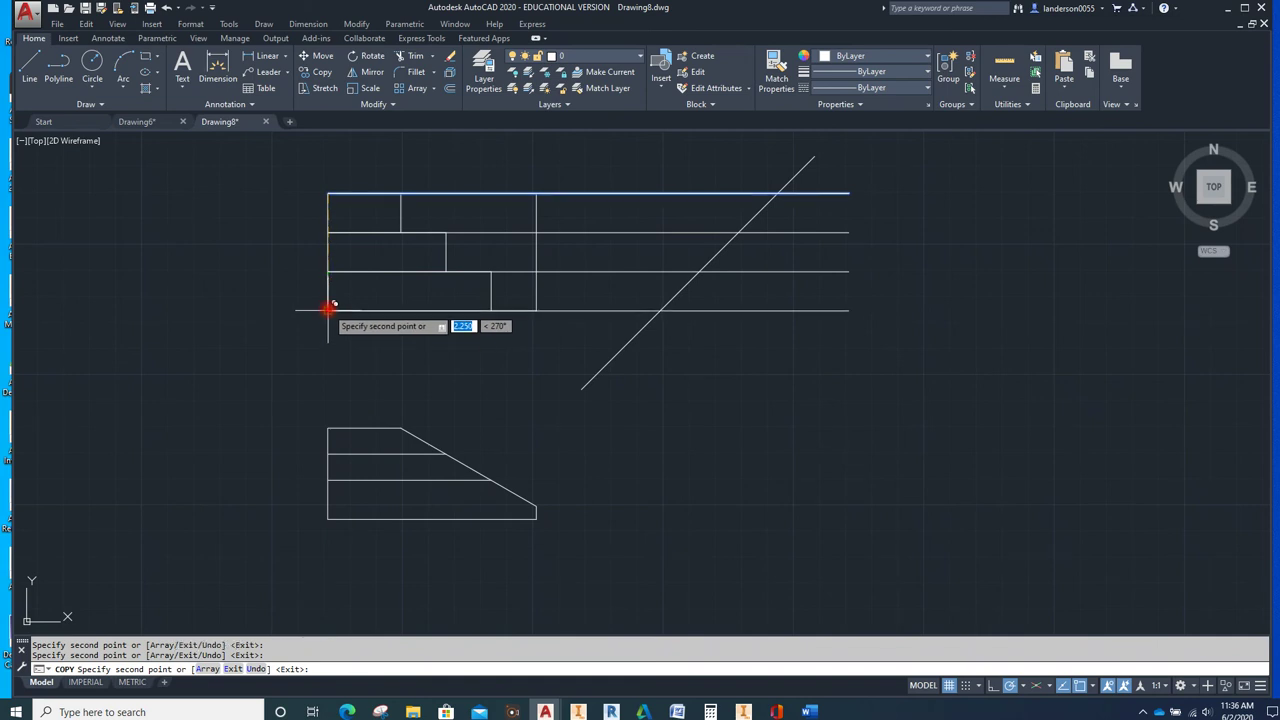
left_click(328, 310)
scroll(329, 308, "down", 2)
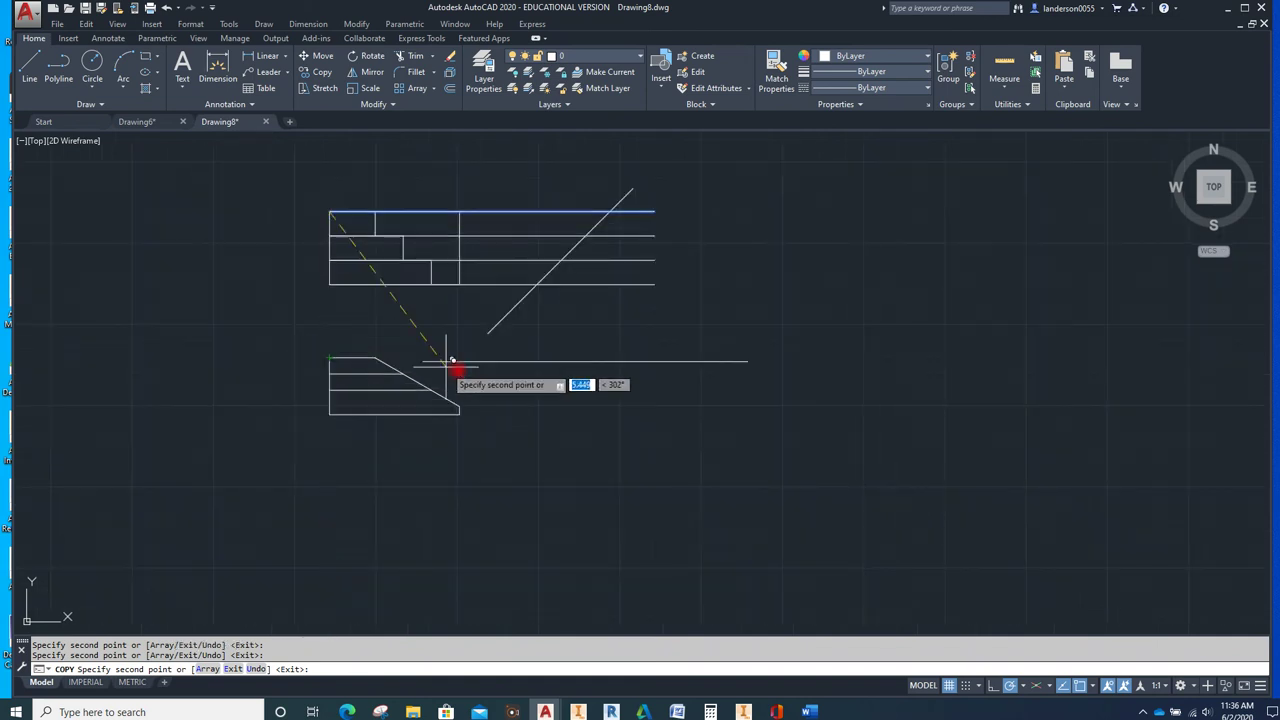
left_click(376, 357)
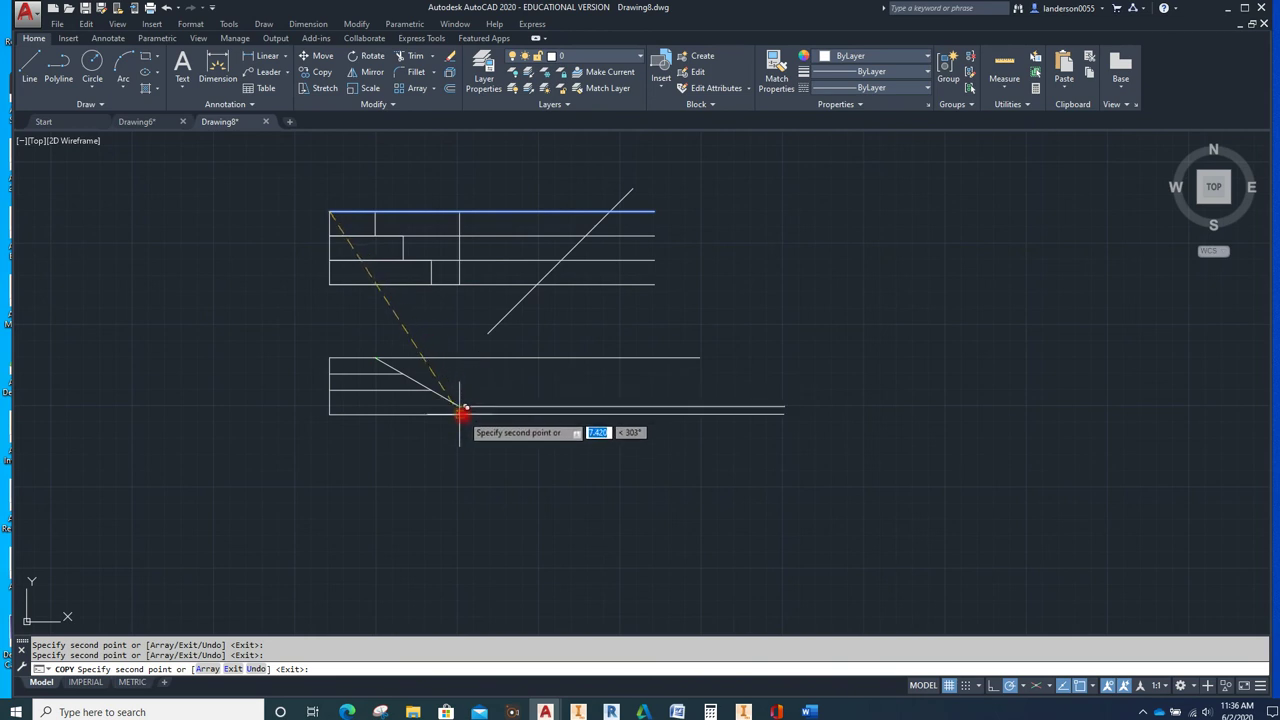
left_click(460, 411)
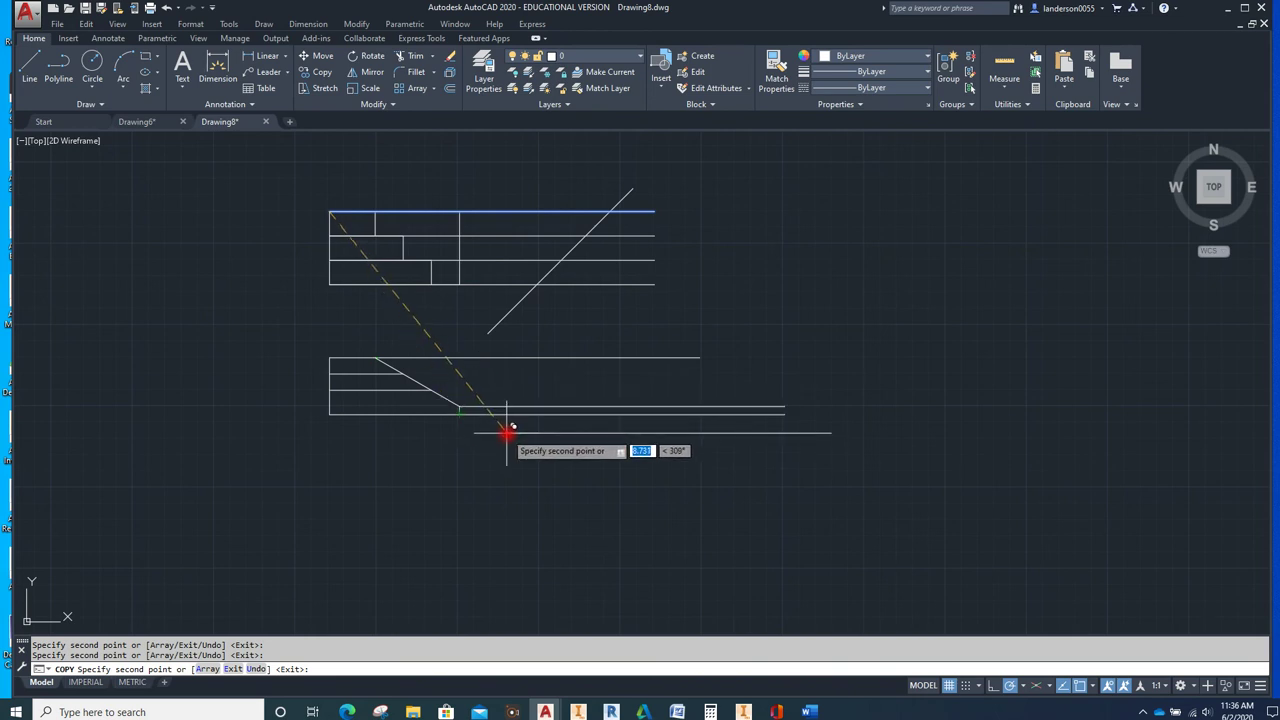
key("Escape")
mouse_move(682, 210)
left_mouse_down()
mouse_move(686, 223)
mouse_move(634, 286)
mouse_move(641, 198)
mouse_move(663, 286)
mouse_move(651, 271)
mouse_move(666, 194)
mouse_move(642, 226)
mouse_move(615, 321)
left_mouse_up()
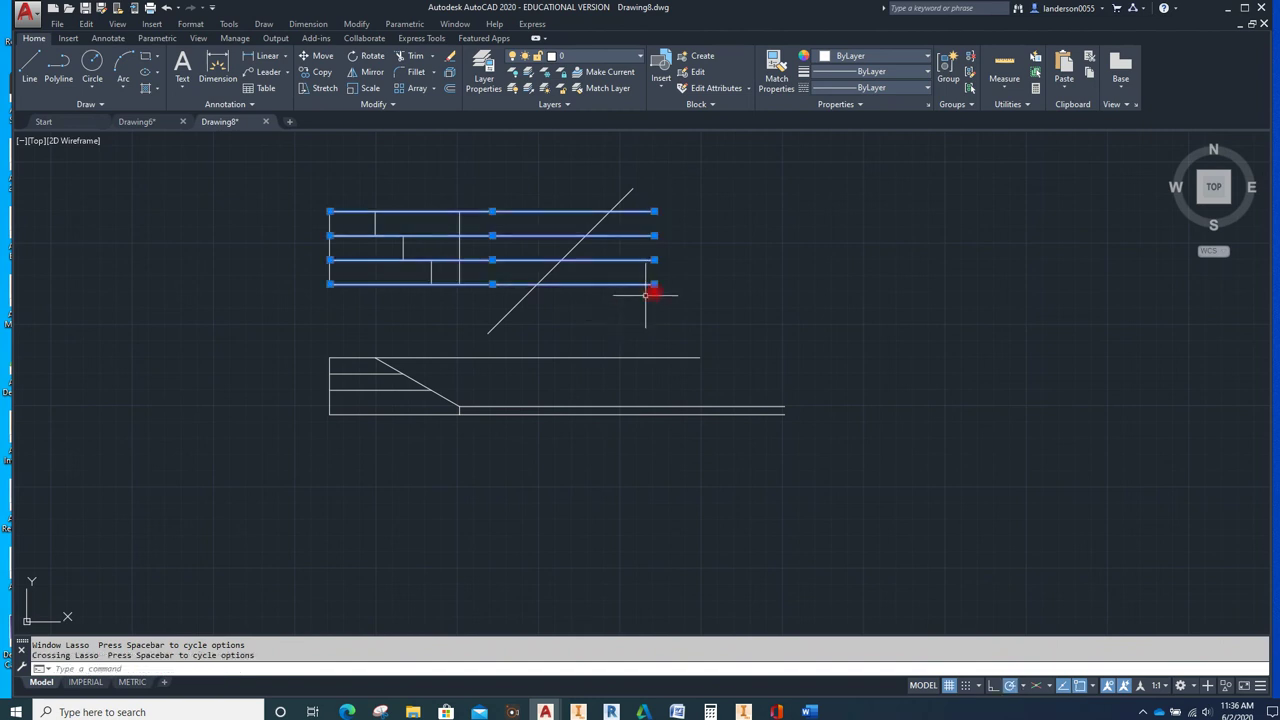
Mirror the four horizontal lines across the 45° miter line, keeping the originals
left_click(375, 76)
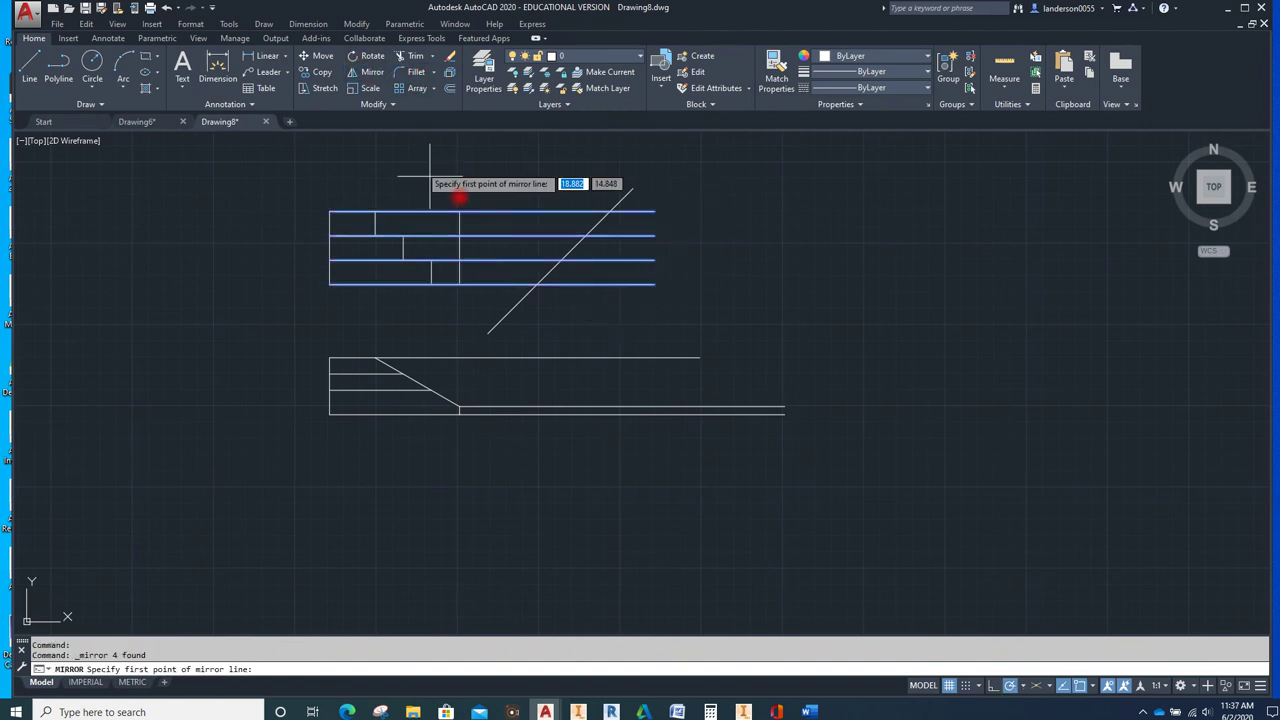
left_click(633, 187)
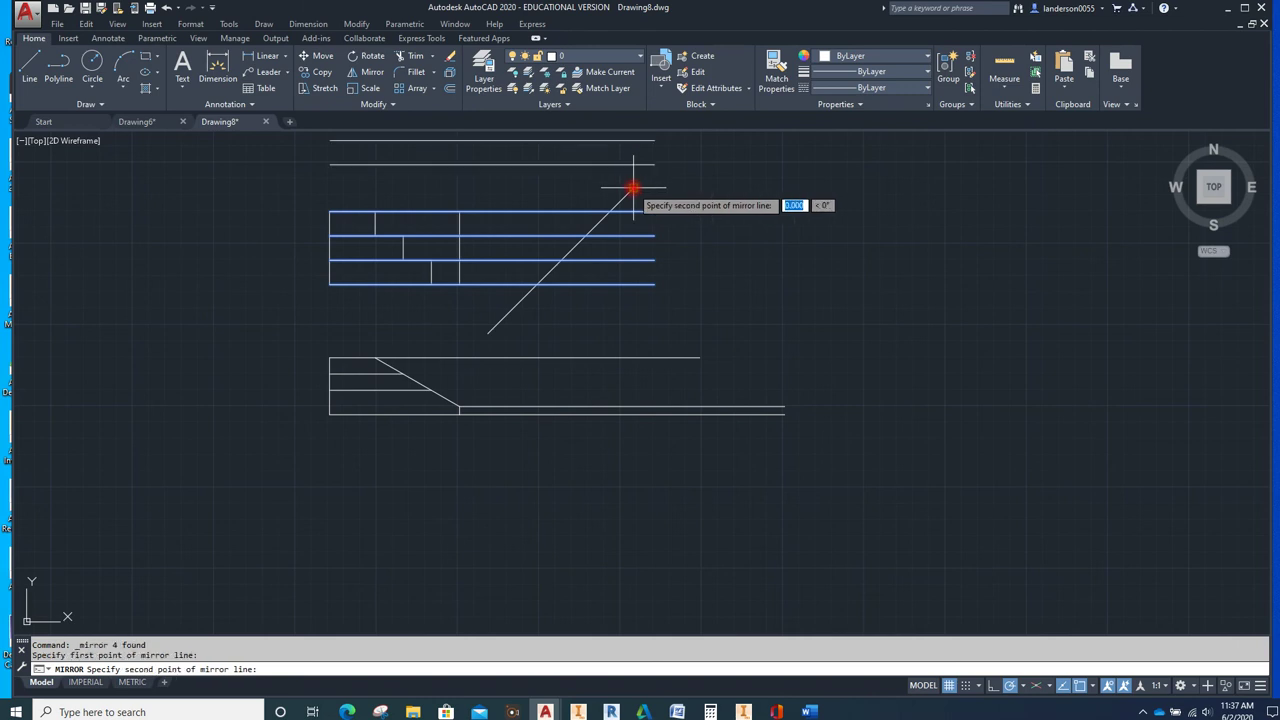
left_click(489, 334)
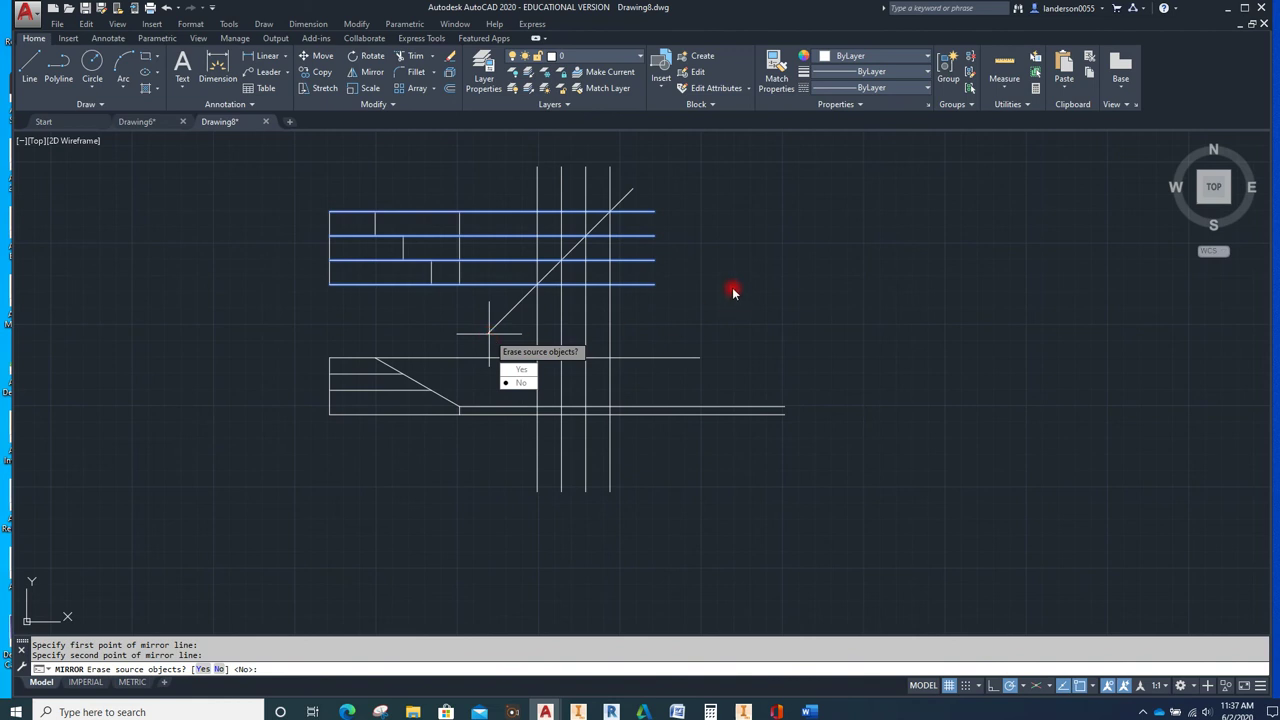
left_click(520, 384)
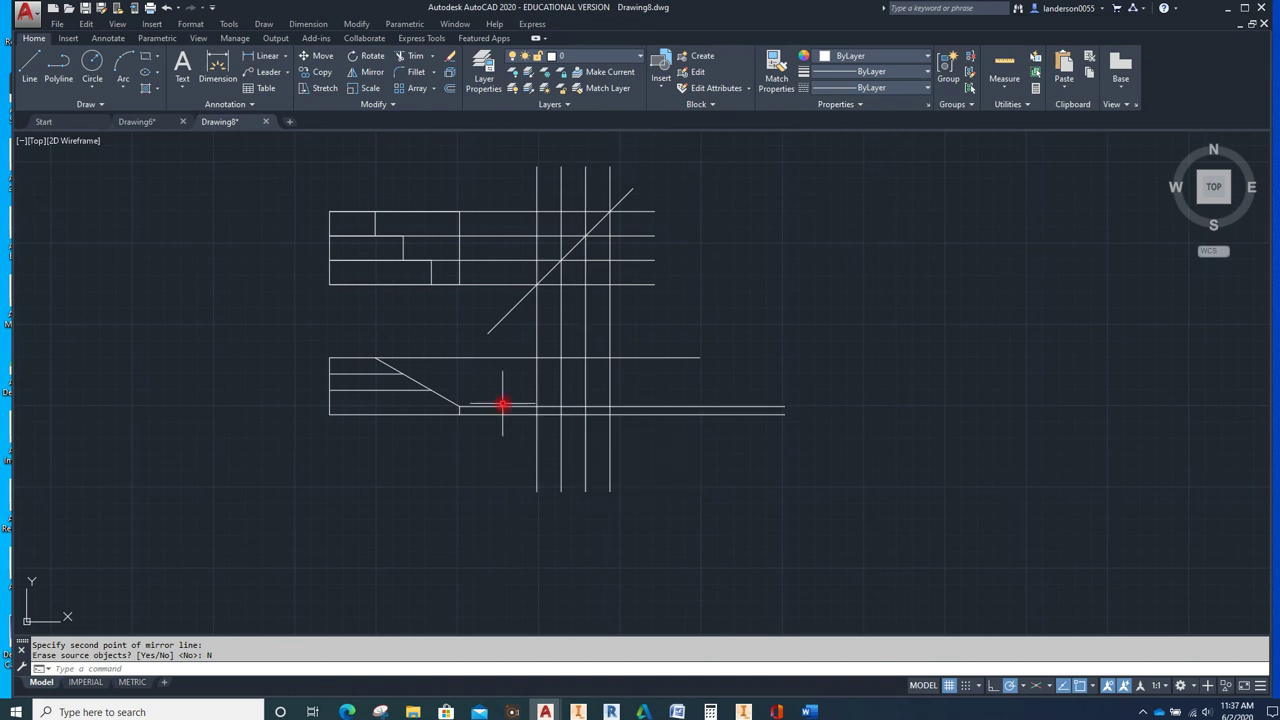
left_click(451, 357)
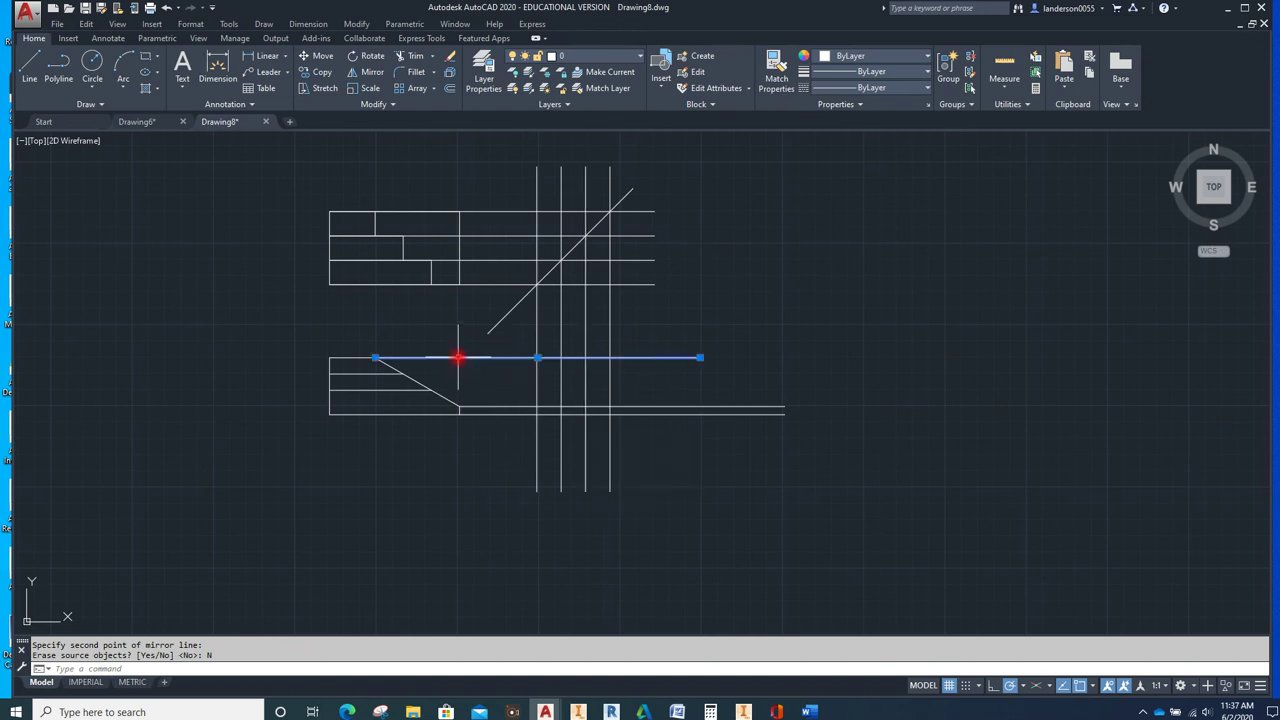
Copy the lower view's top edge line to the slope's step corners, 2.000 along 330°
left_click(323, 71)
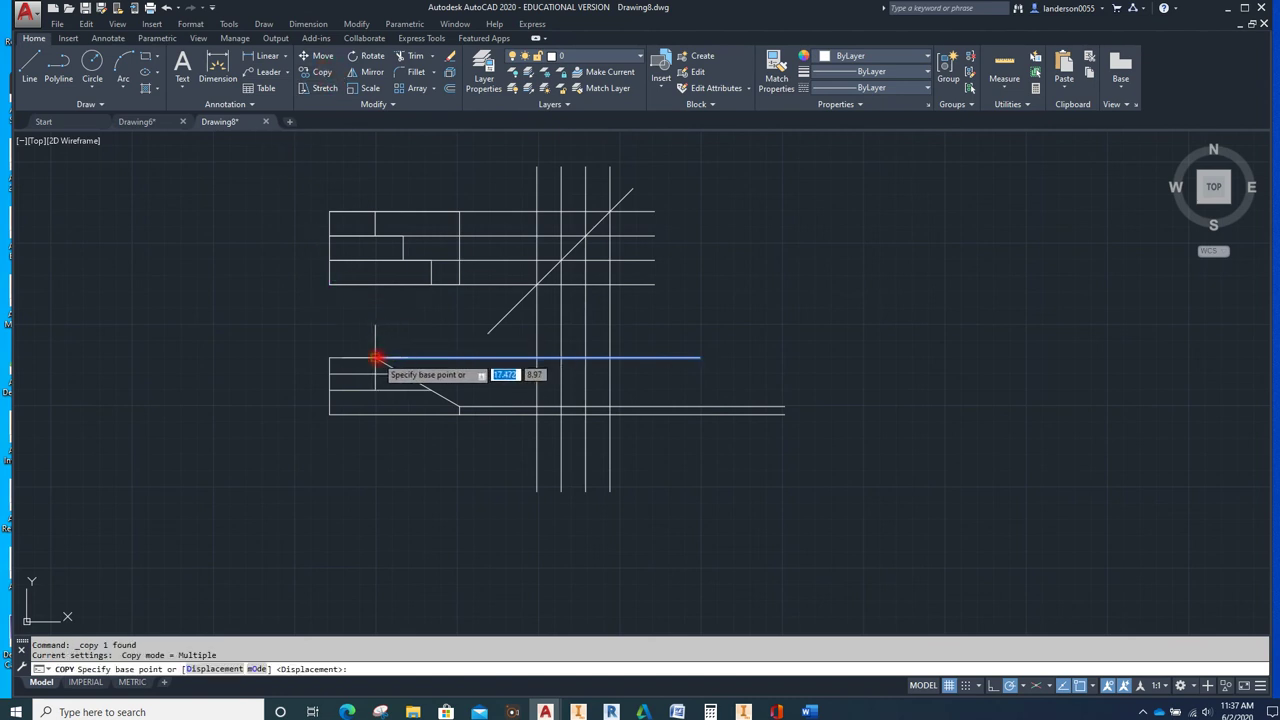
left_click(377, 357)
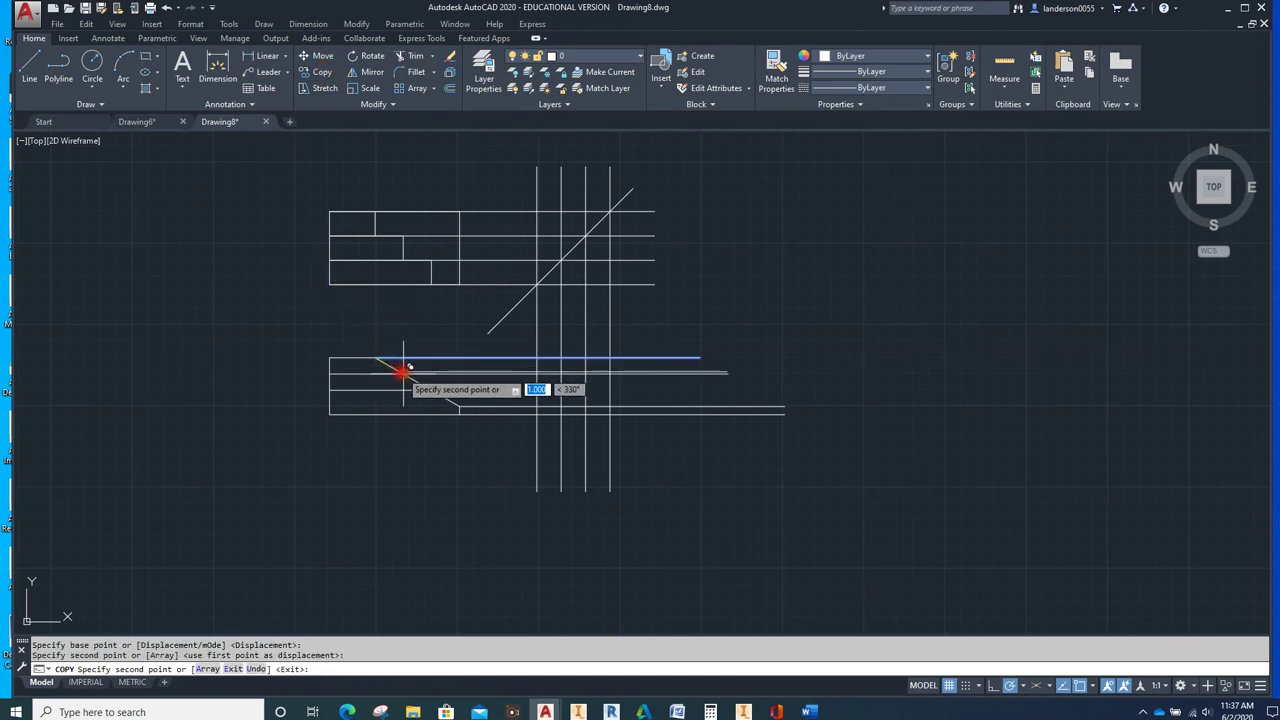
left_click(432, 388)
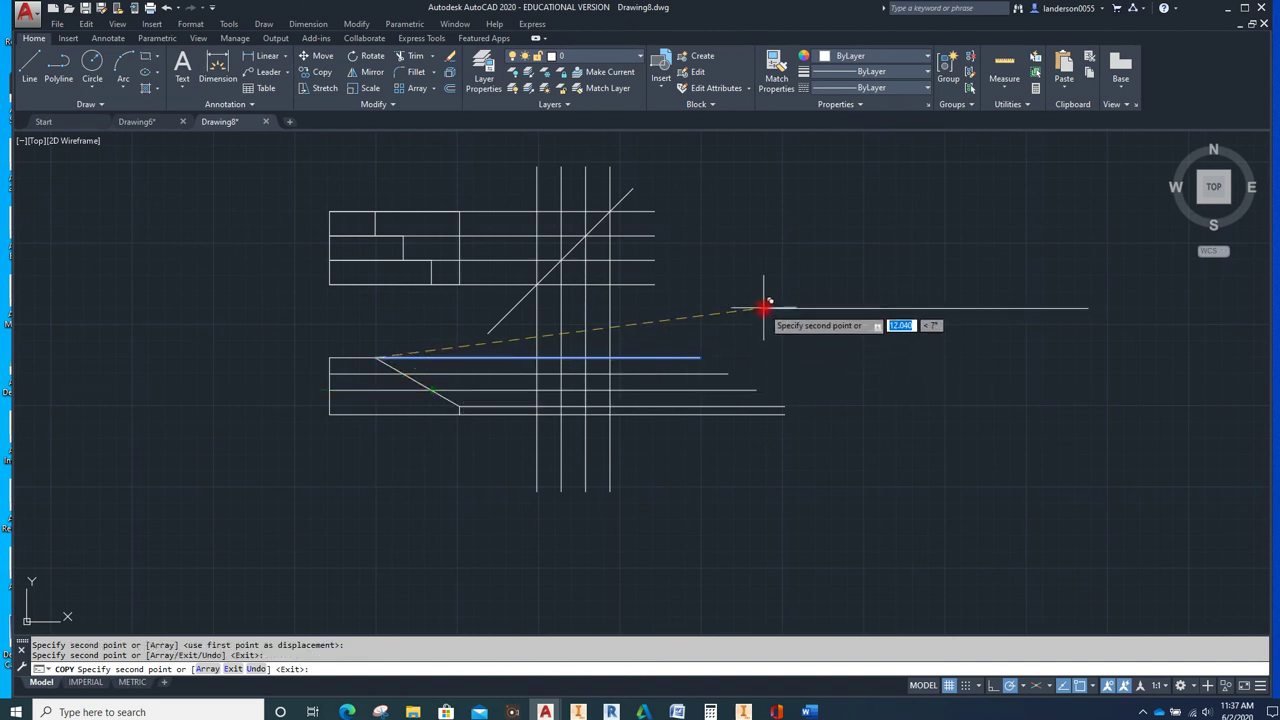
key("Escape")
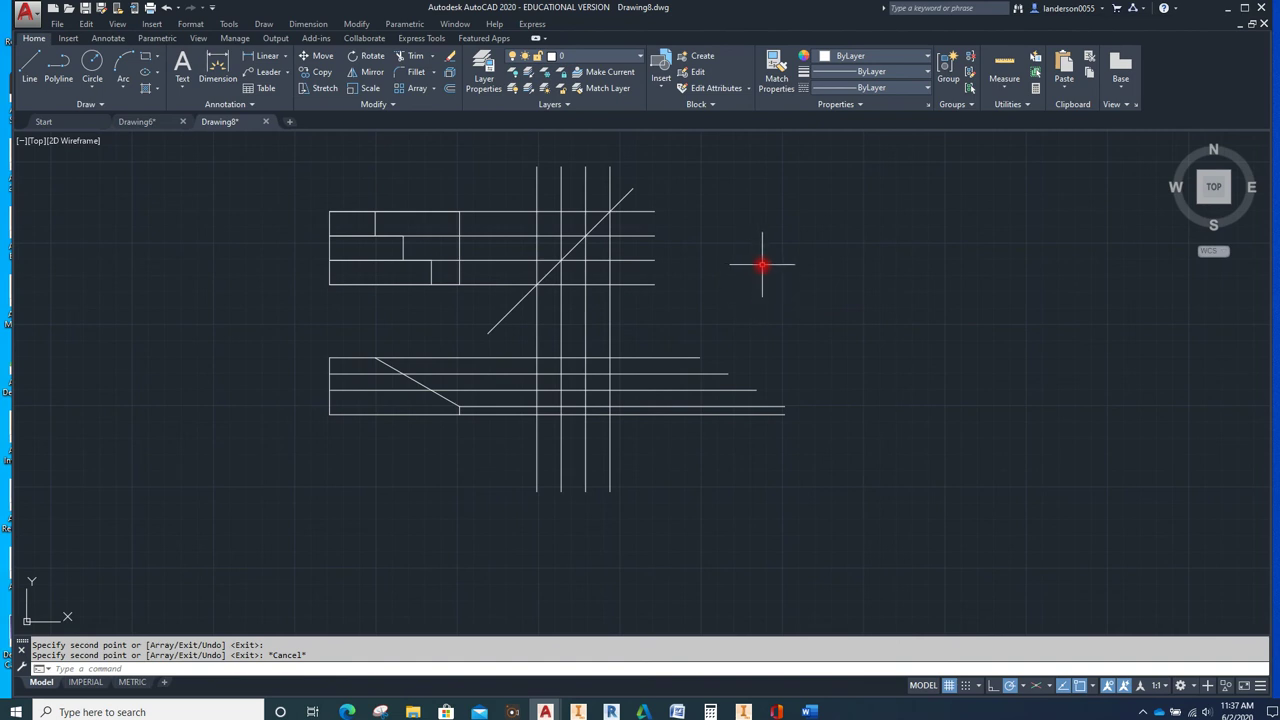
mouse_move(638, 442)
left_mouse_down()
mouse_move(551, 466)
mouse_move(512, 452)
mouse_move(504, 398)
mouse_move(522, 336)
mouse_move(572, 311)
mouse_move(651, 331)
left_mouse_up()
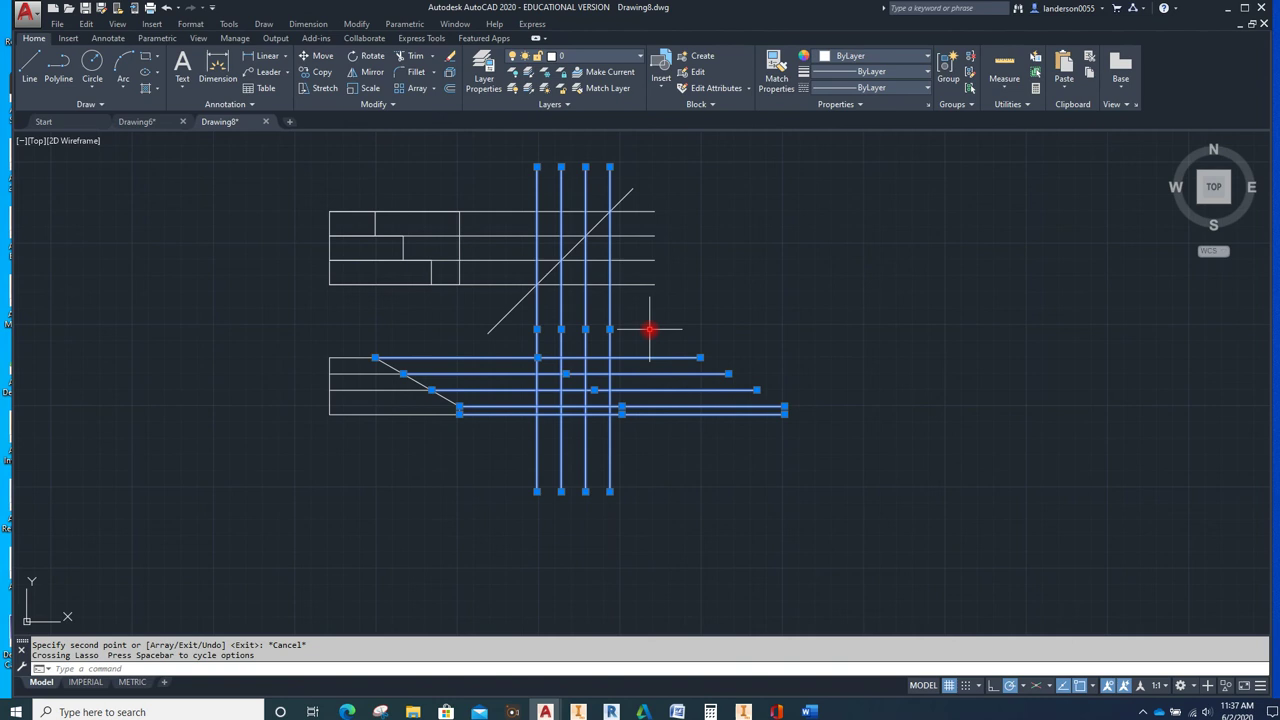
Trim the horizontal and vertical projection lines into a small grid right of the front view
left_click(415, 57)
left_click(663, 436)
left_click(646, 342)
left_click(651, 481)
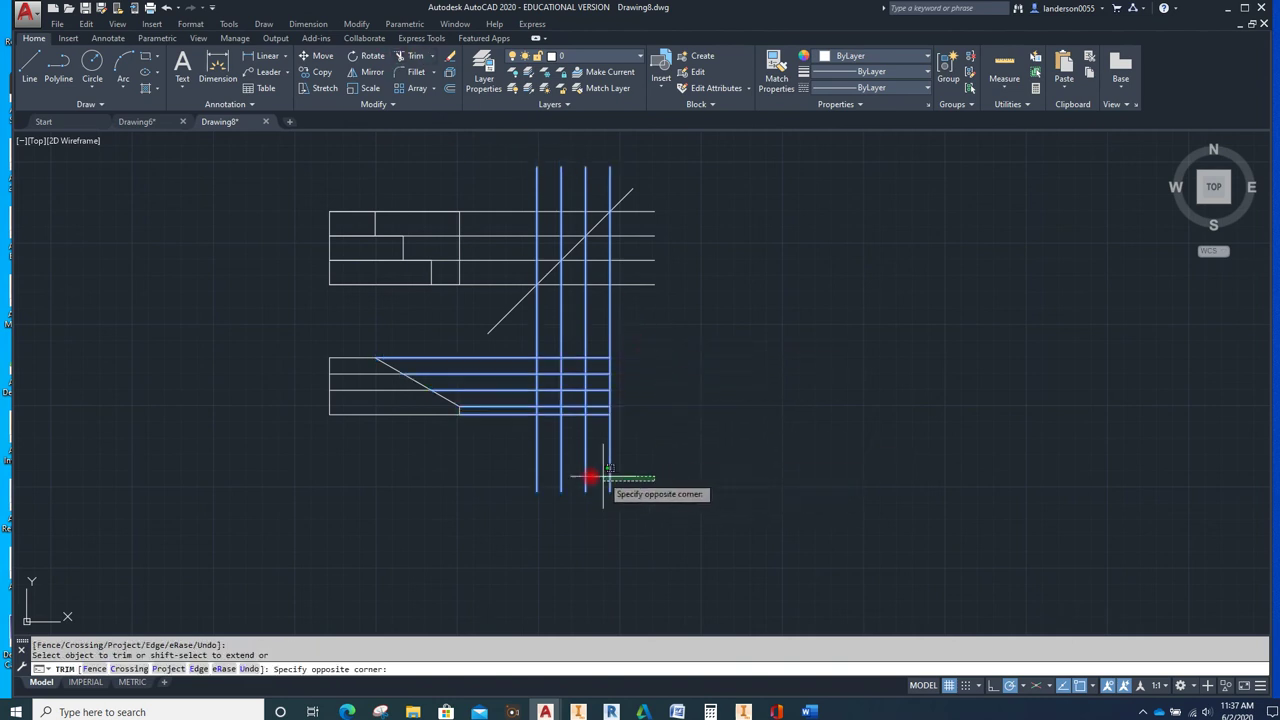
left_click(508, 463)
left_click_drag(508, 440, 503, 346)
left_click(655, 336)
left_click(548, 342)
left_click(651, 330)
left_click(531, 343)
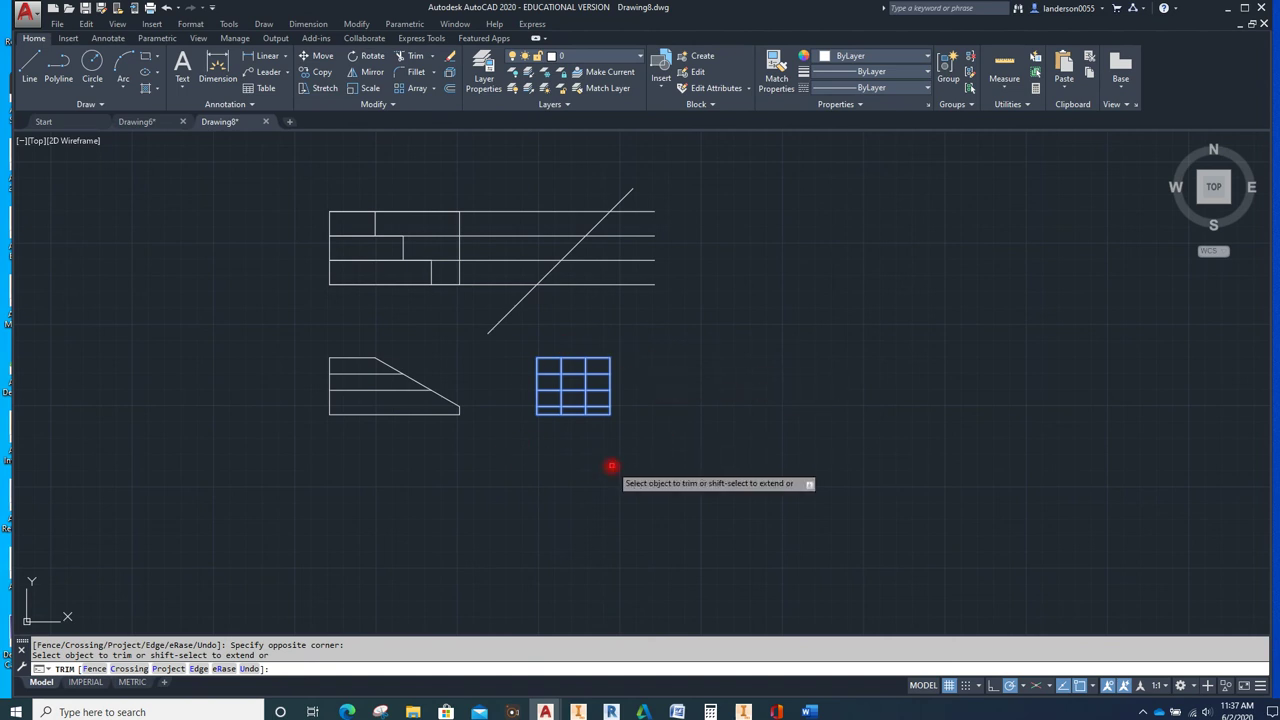
key("Escape")
Erase the top view's extension lines and the 45° miter line
mouse_move(618, 306)
left_mouse_down()
mouse_move(512, 242)
mouse_move(536, 183)
left_mouse_up()
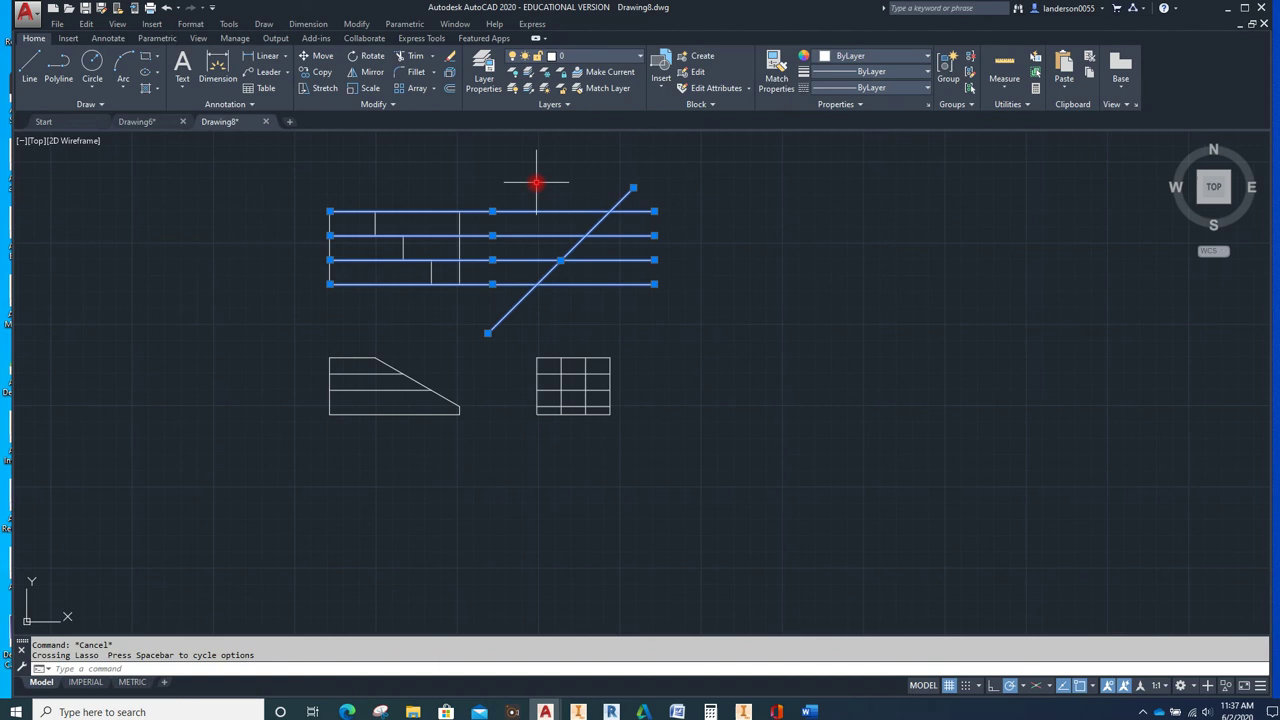
key("Delete")
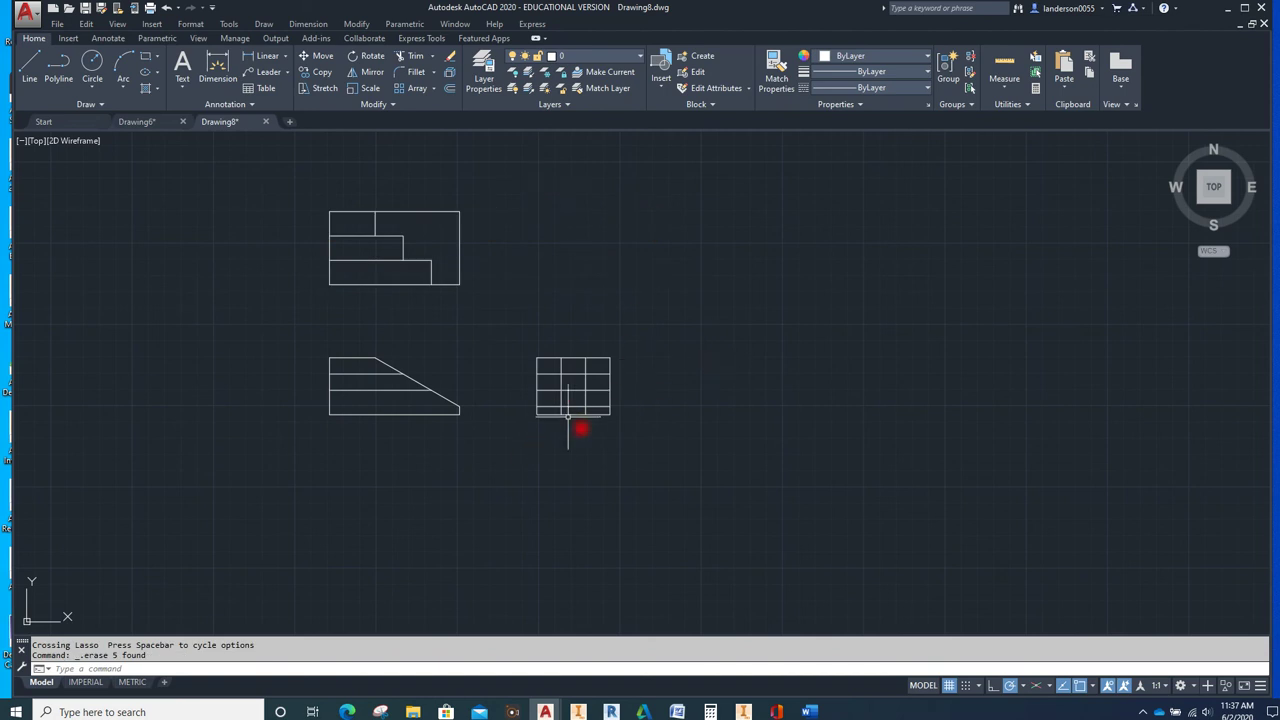
mouse_move(526, 309)
left_mouse_down()
mouse_move(662, 496)
mouse_move(691, 350)
mouse_move(654, 322)
left_mouse_up()
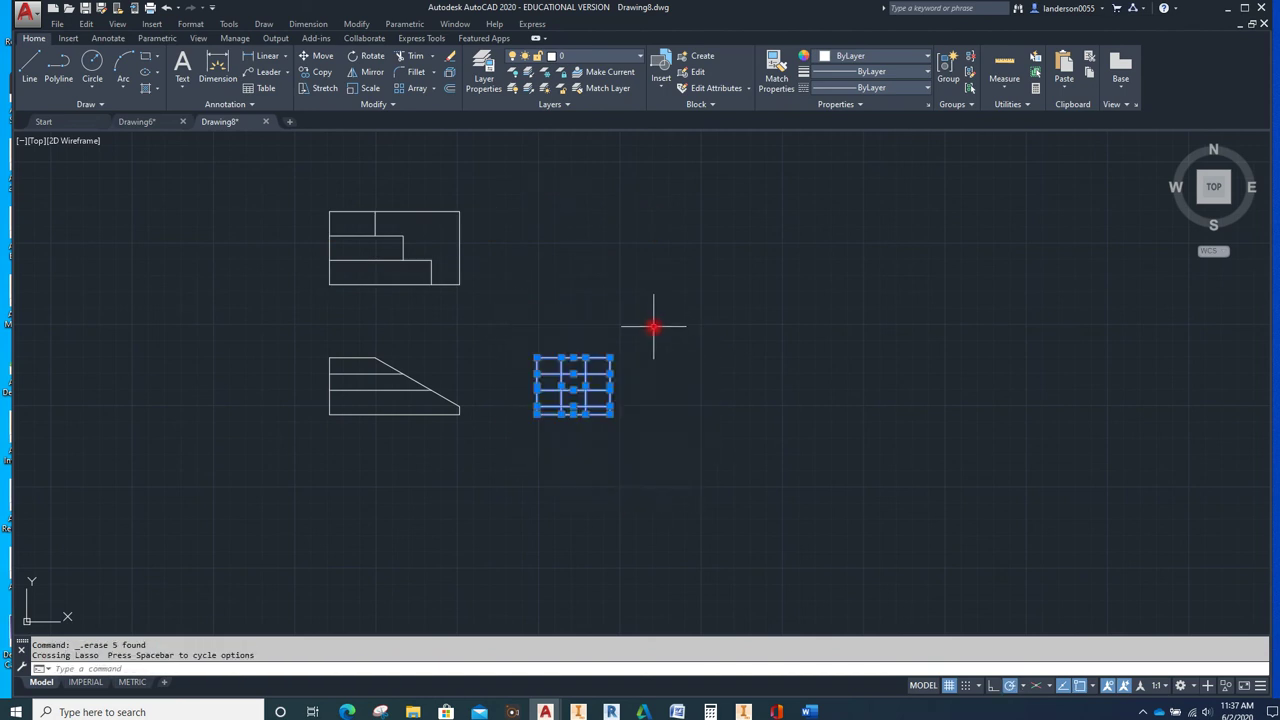
Trim the grid's bottom-row vertical segments and the top-left cell's edges
left_click(416, 56)
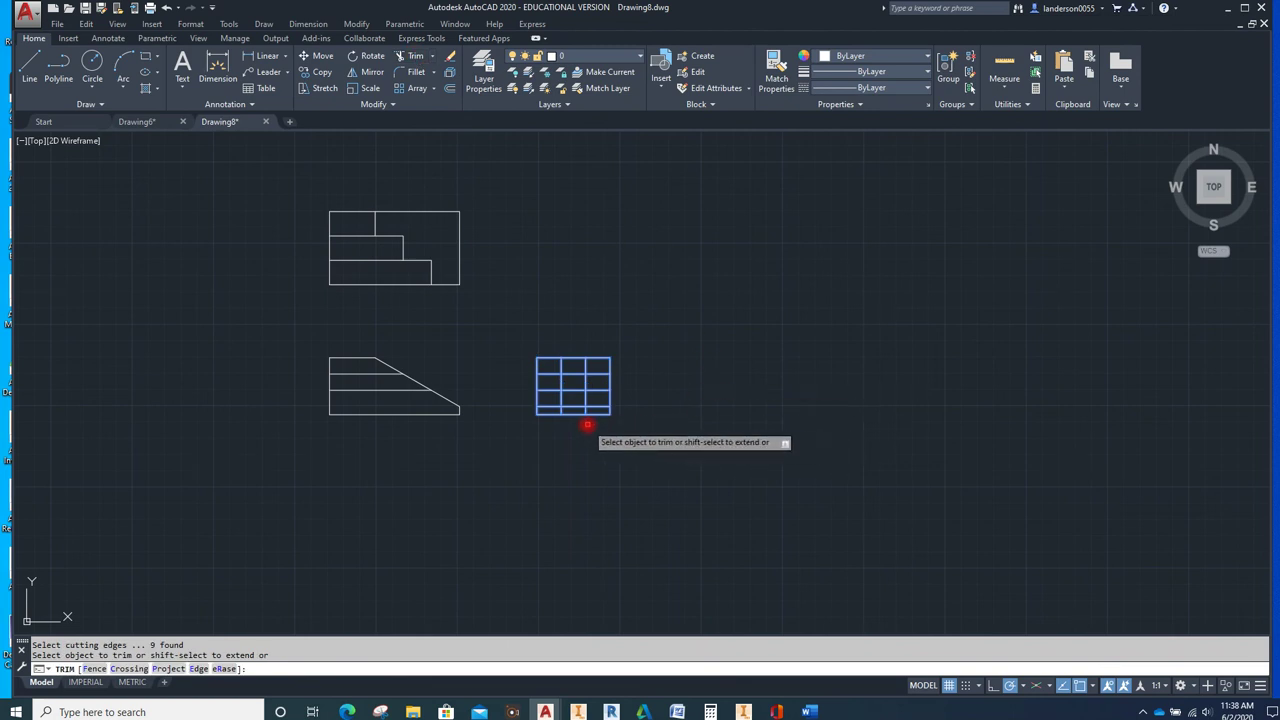
scroll(589, 424, "up", 3)
left_click(576, 390)
left_click(520, 392)
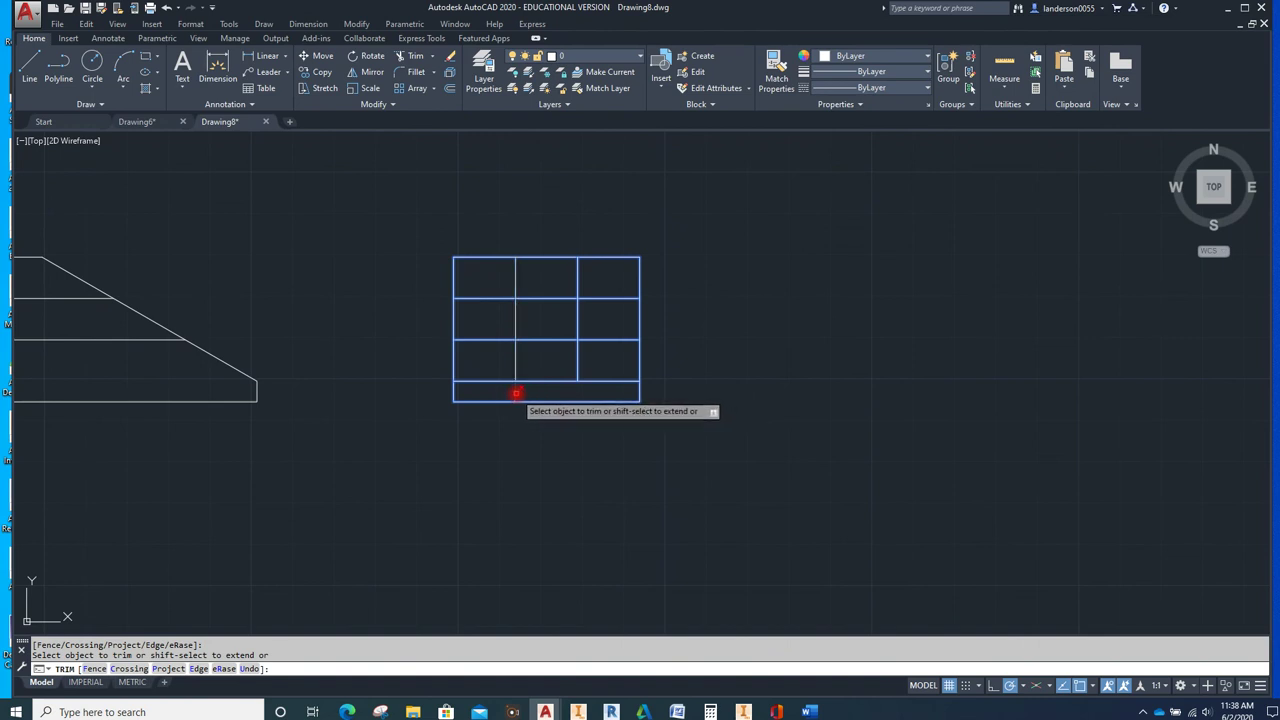
scroll(532, 466, "down", 2)
scroll(532, 466, "down", 2)
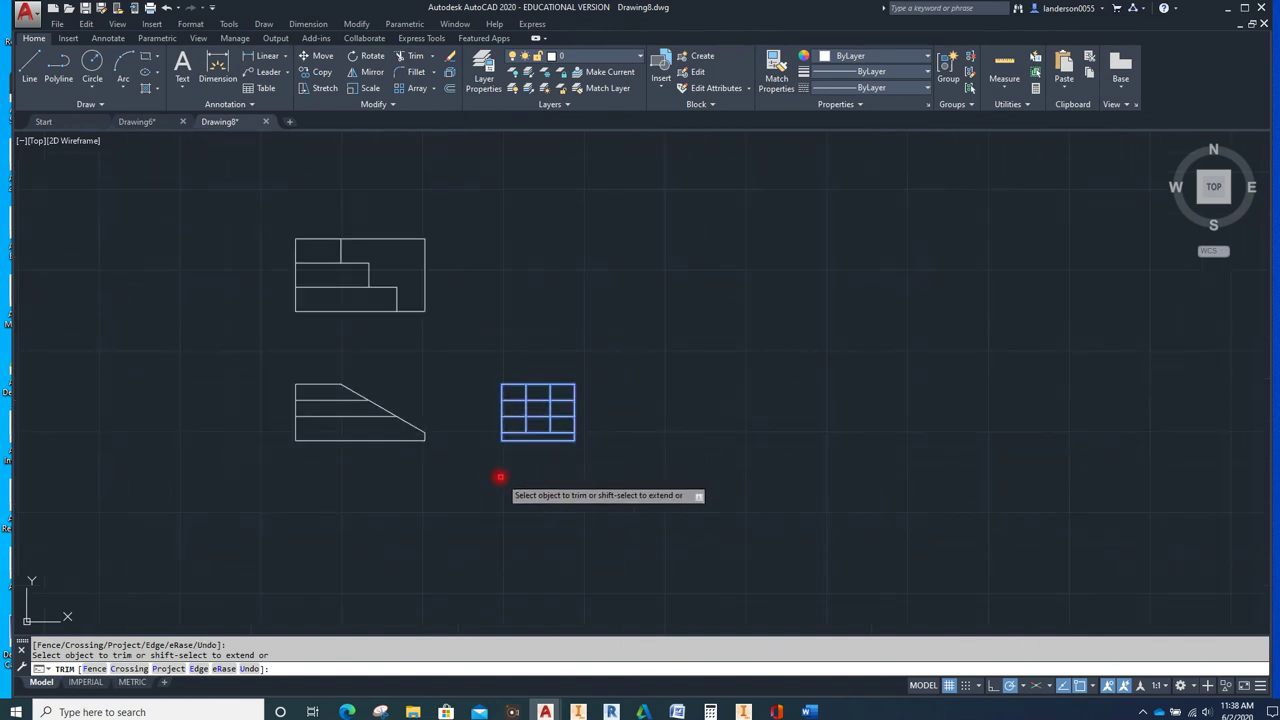
left_click(503, 392)
left_click(512, 384)
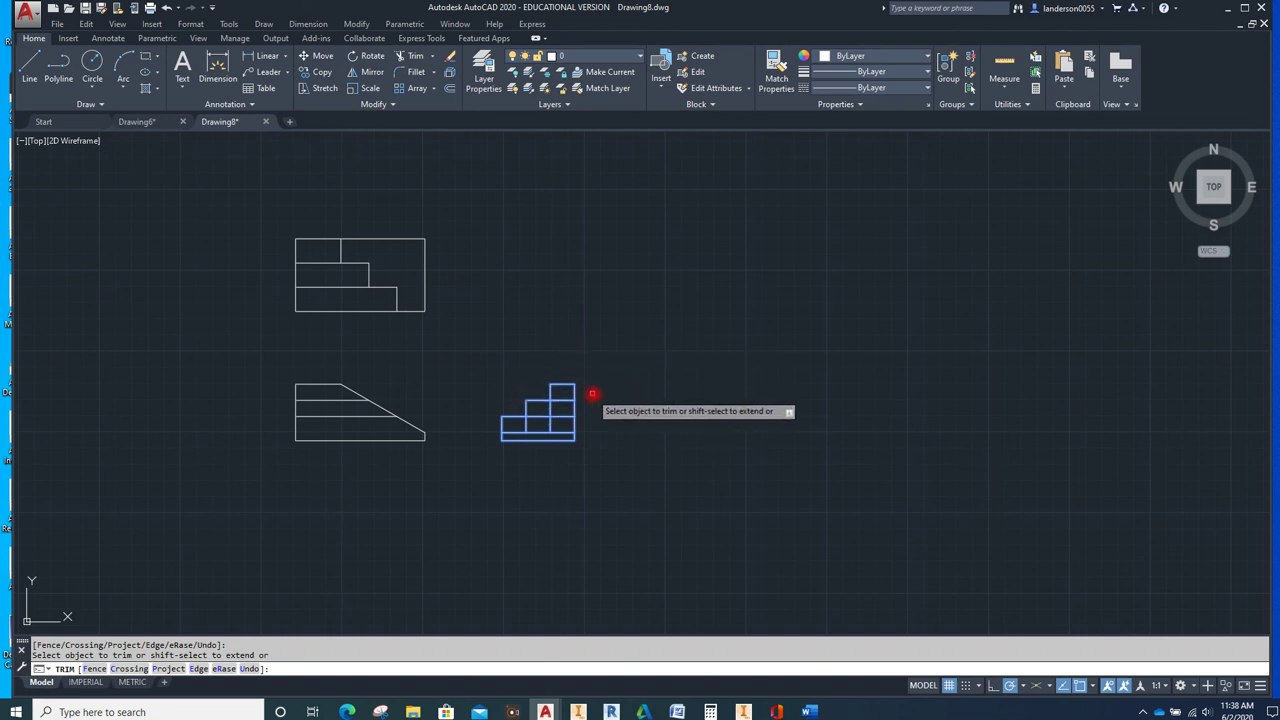
Trim the segments below and beside the steps to leave the stepped side outline
scroll(580, 448, "up", 2)
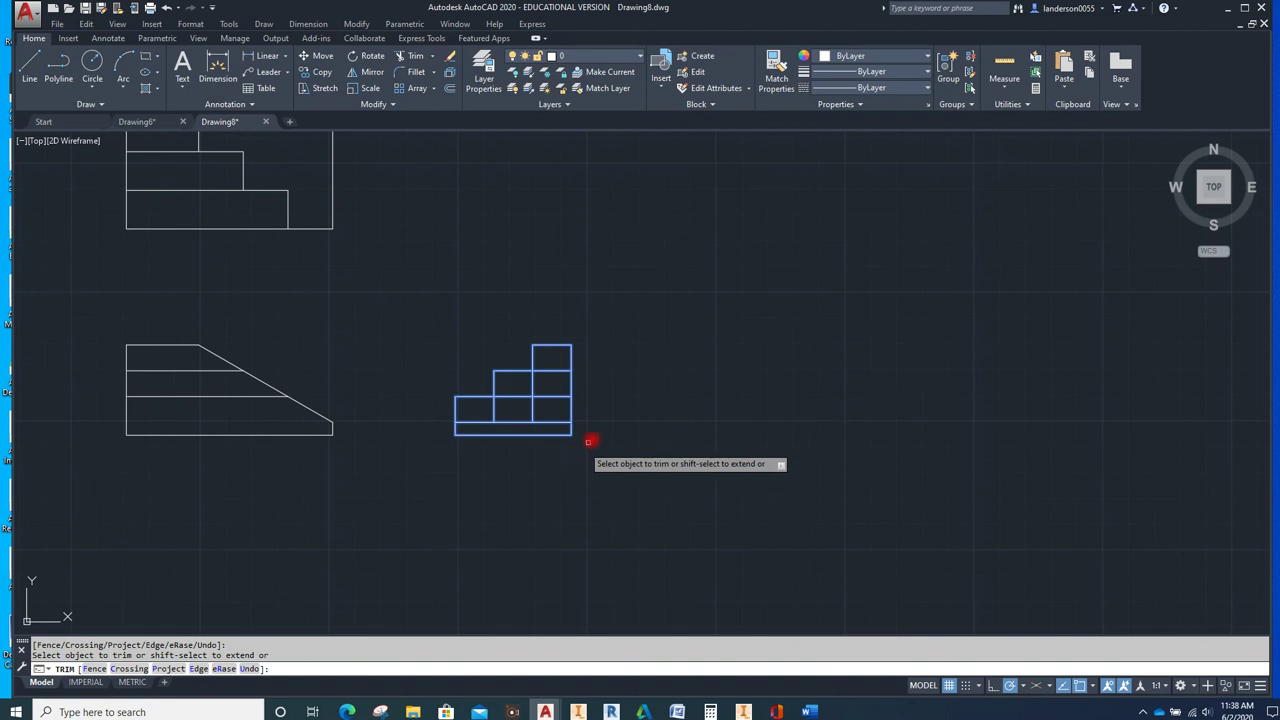
left_click(494, 410)
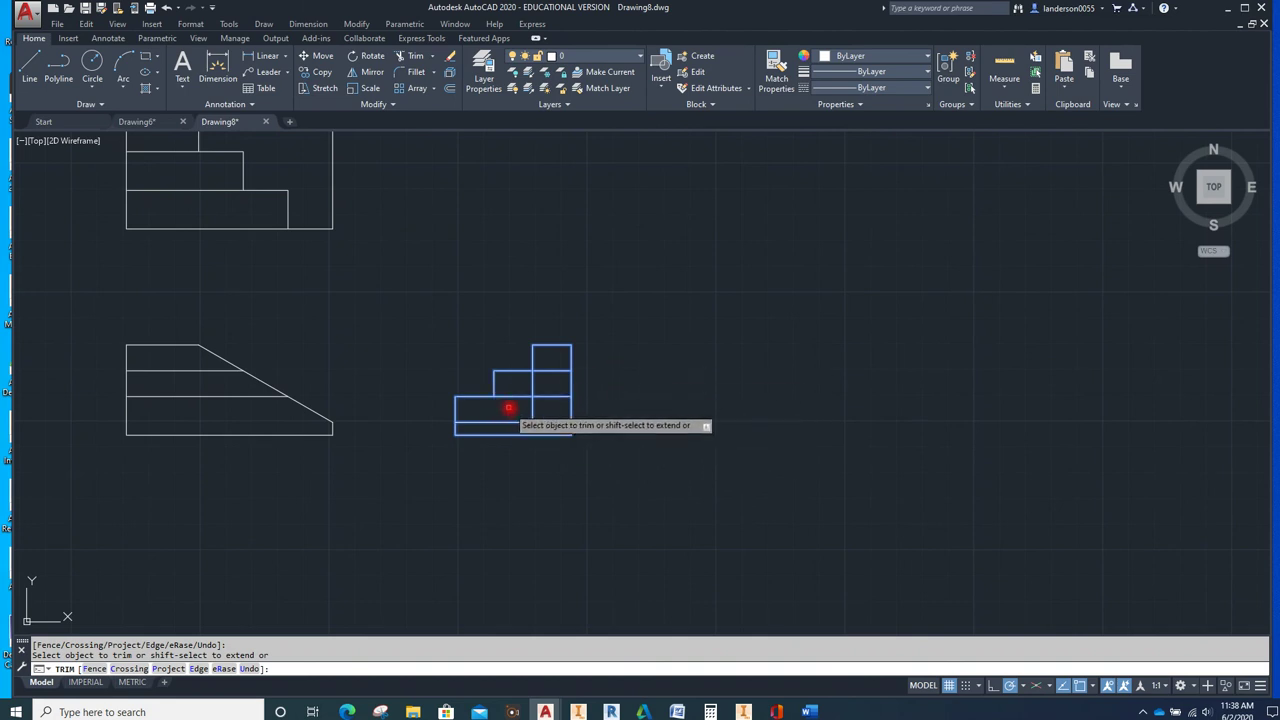
left_click(517, 398)
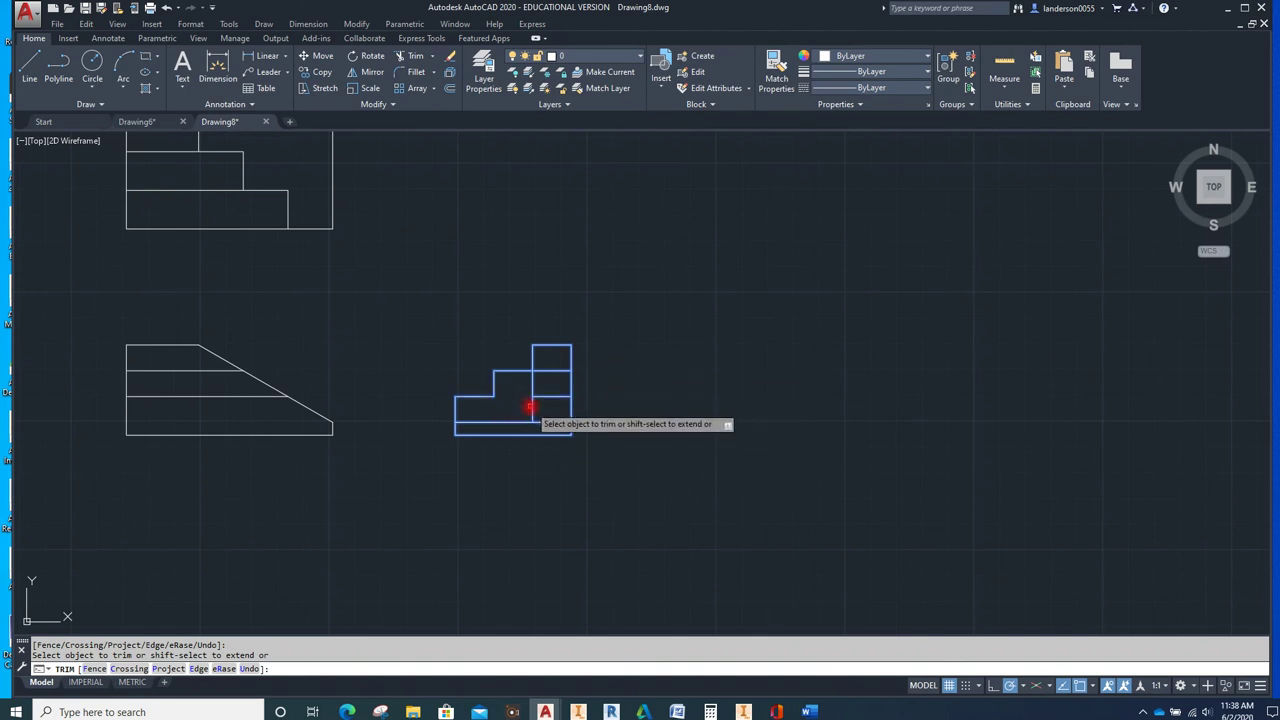
left_click(532, 409)
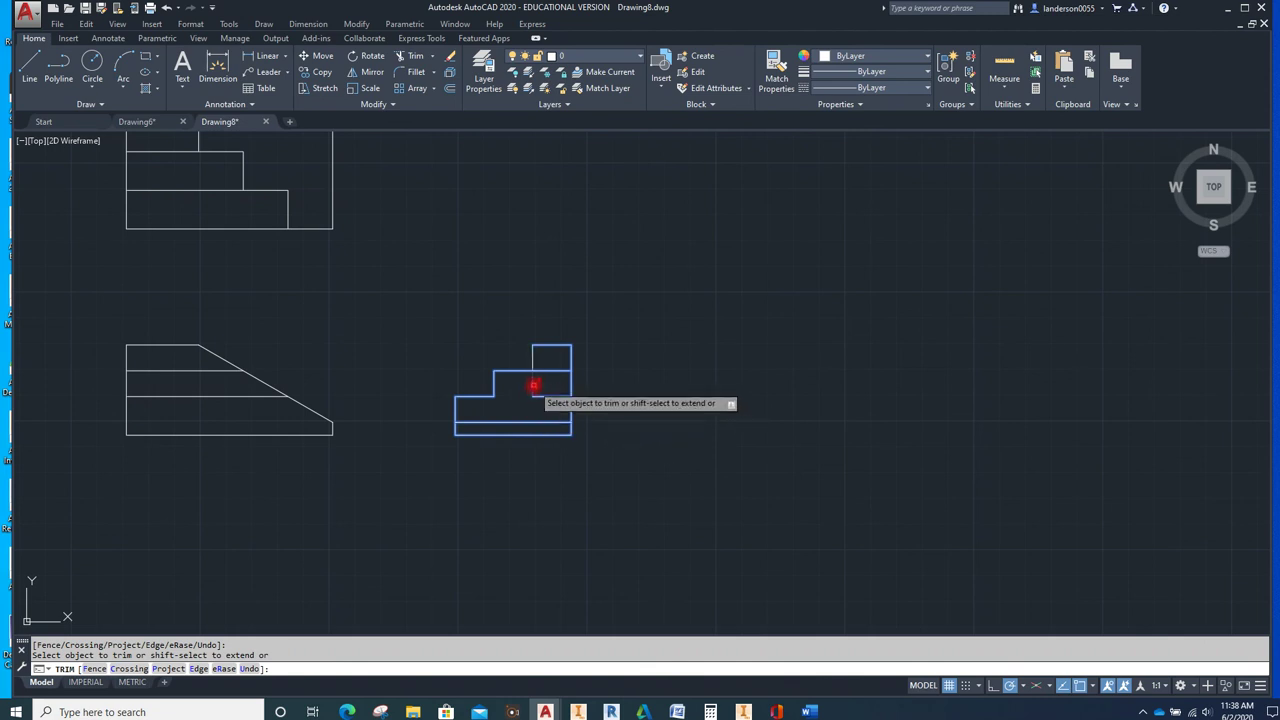
left_click(533, 384)
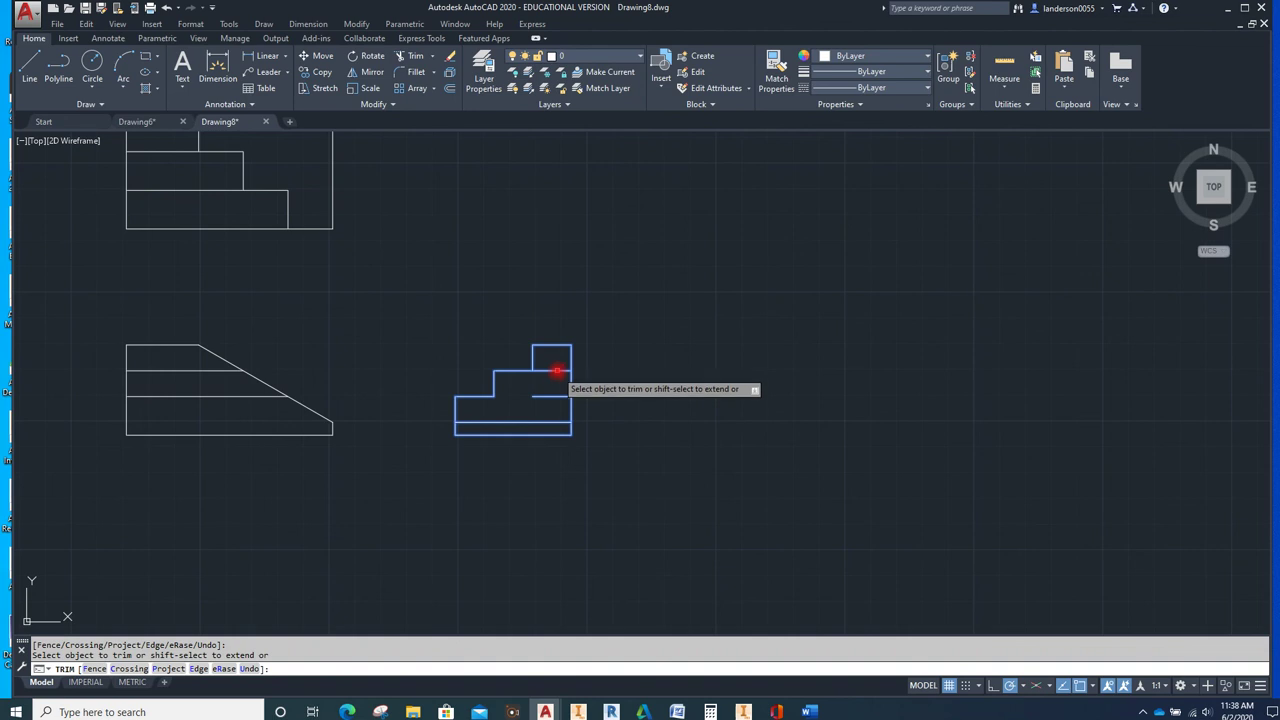
left_click(557, 372)
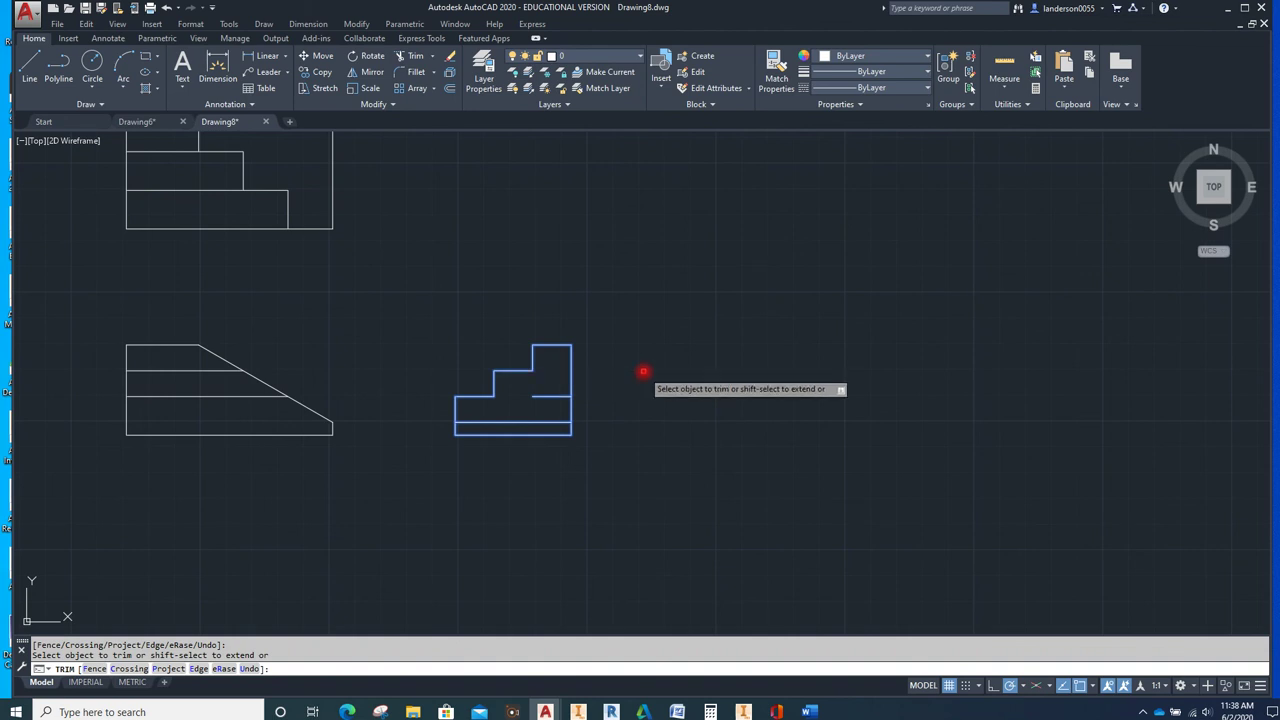
key("Escape")
Delete the leftover short line from the side view
left_click(552, 397)
key("Delete")
scroll(694, 369, "down", 4)
scroll(666, 397, "up", 2)
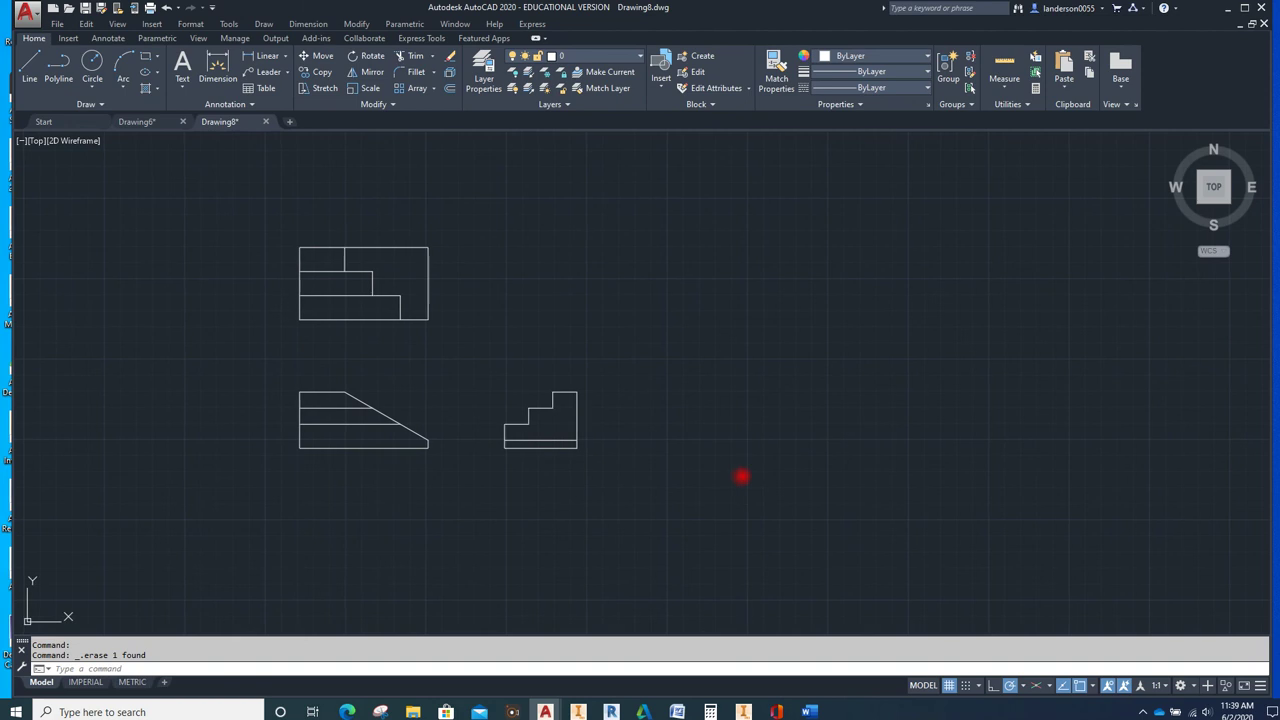
middle_click_drag(740, 474, 843, 480)
mouse_move(374, 206)
left_mouse_down()
mouse_move(331, 459)
mouse_move(588, 570)
mouse_move(807, 497)
mouse_move(727, 280)
mouse_move(576, 190)
left_mouse_up()
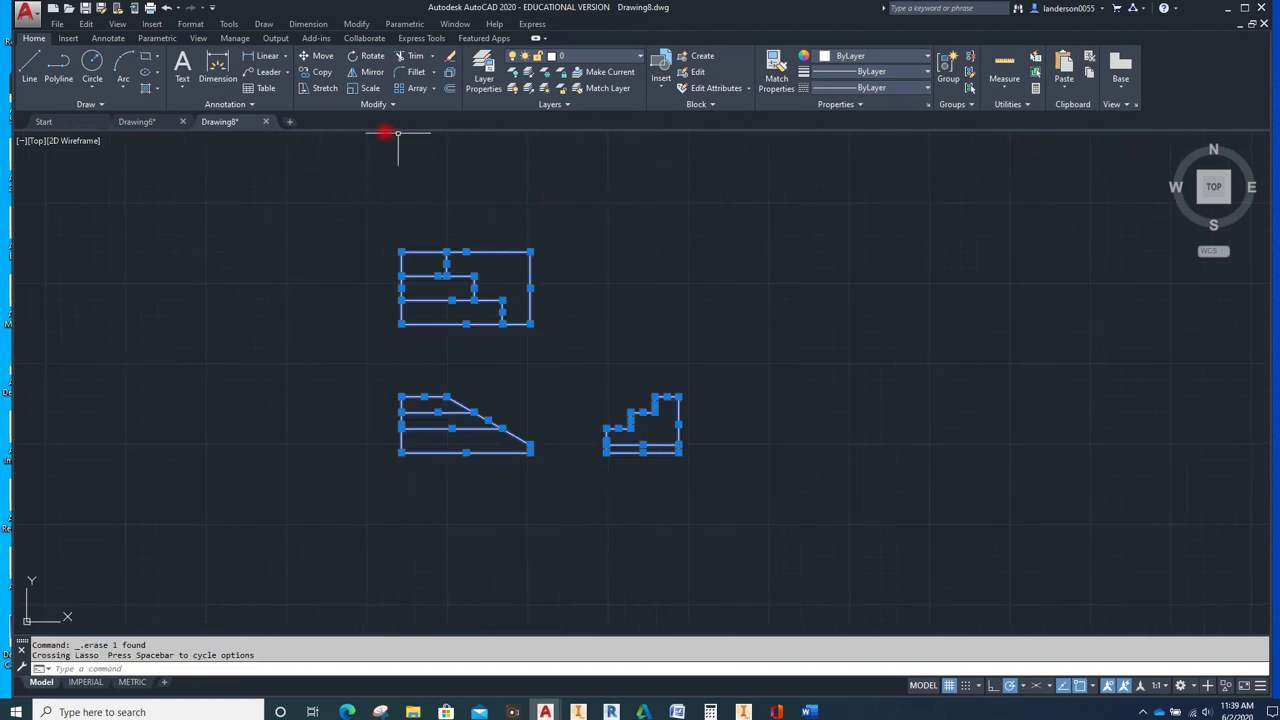
left_click(368, 72)
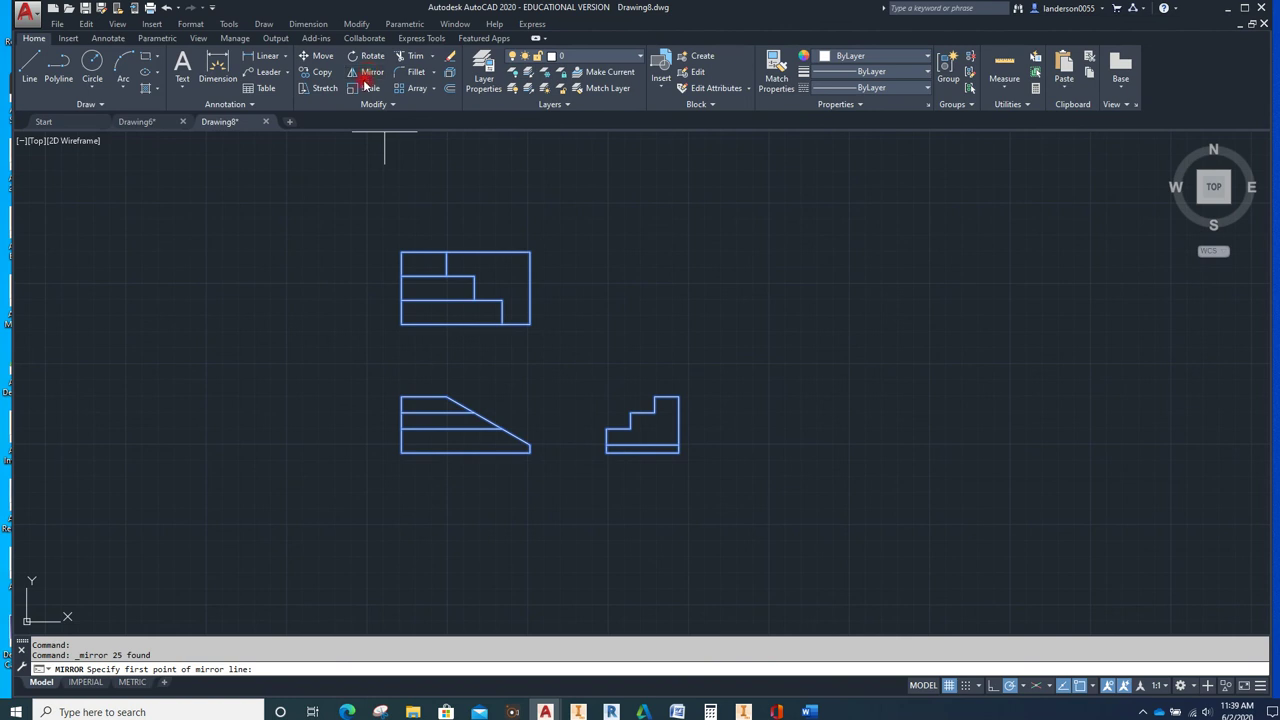
left_click(400, 325)
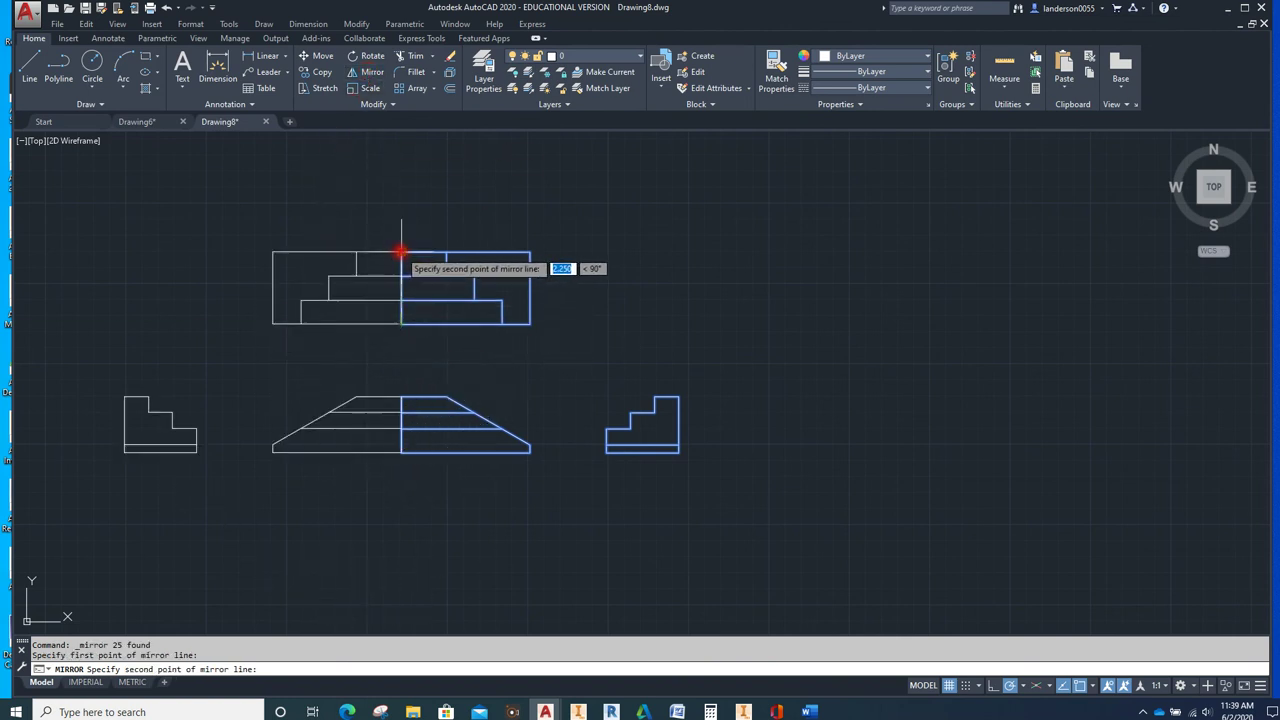
left_click(400, 252)
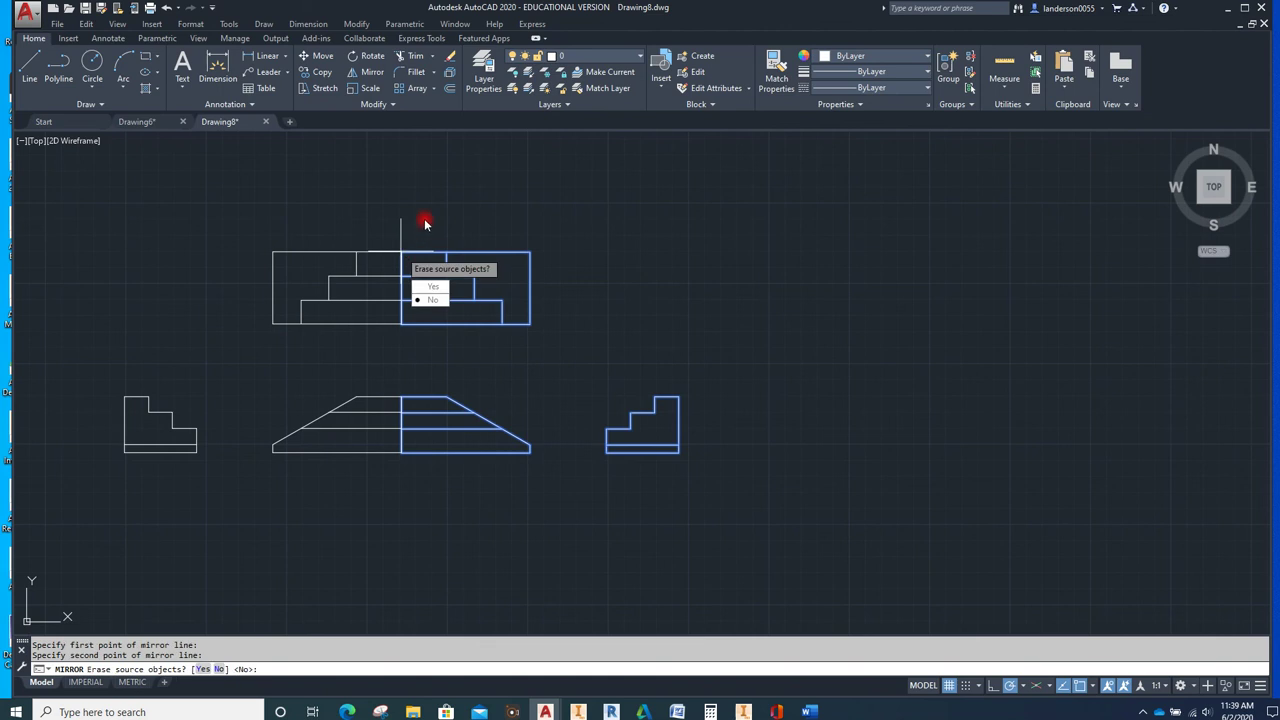
type("y")
key("Return")
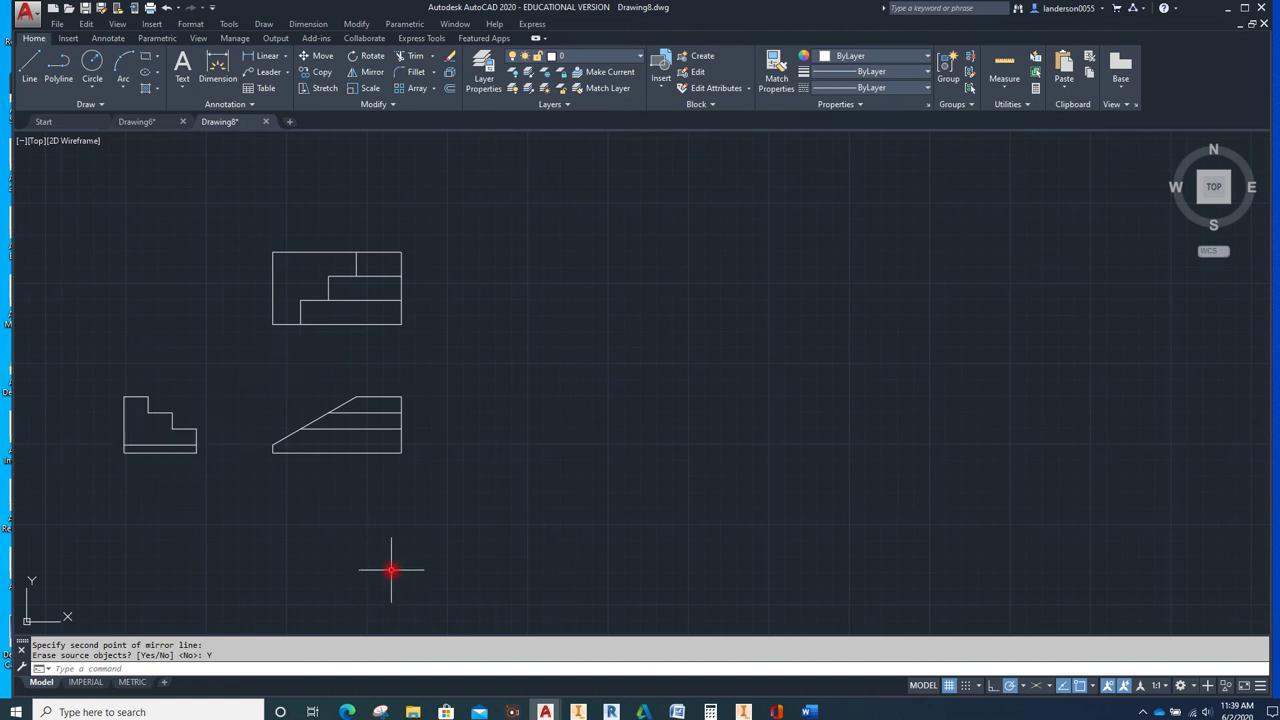
key("ctrl+z")
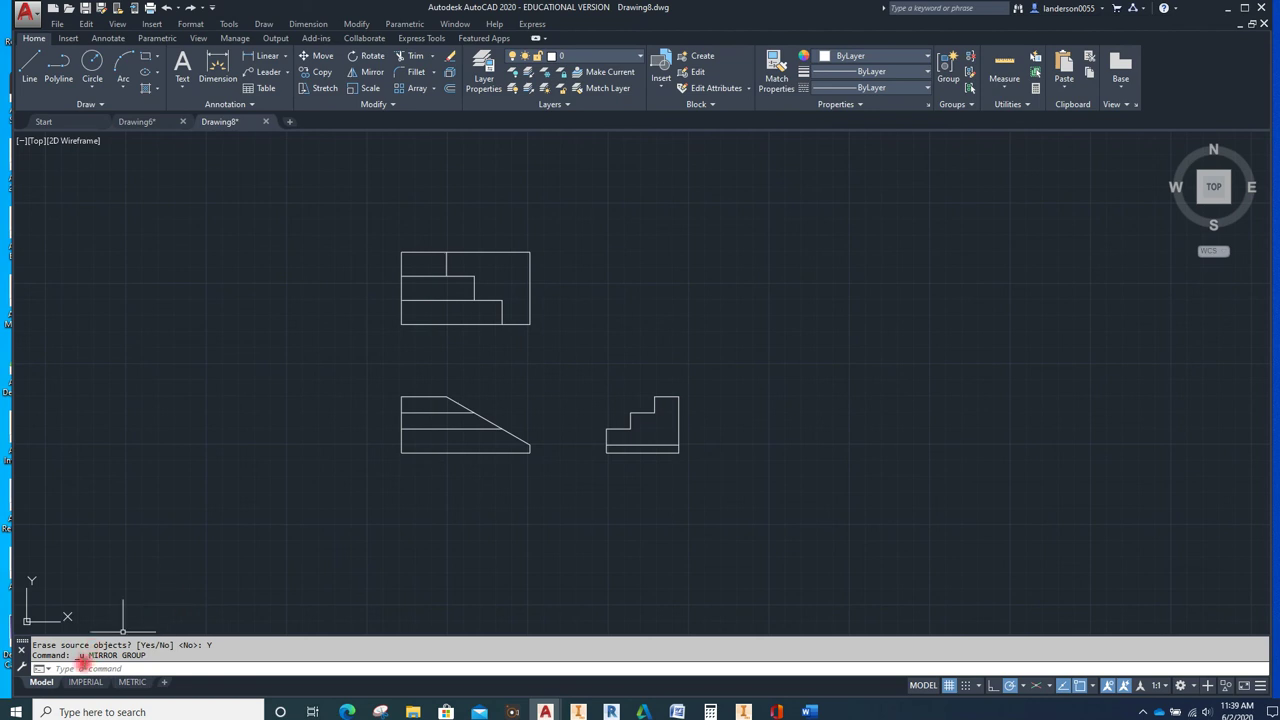
mouse_move(87, 686)
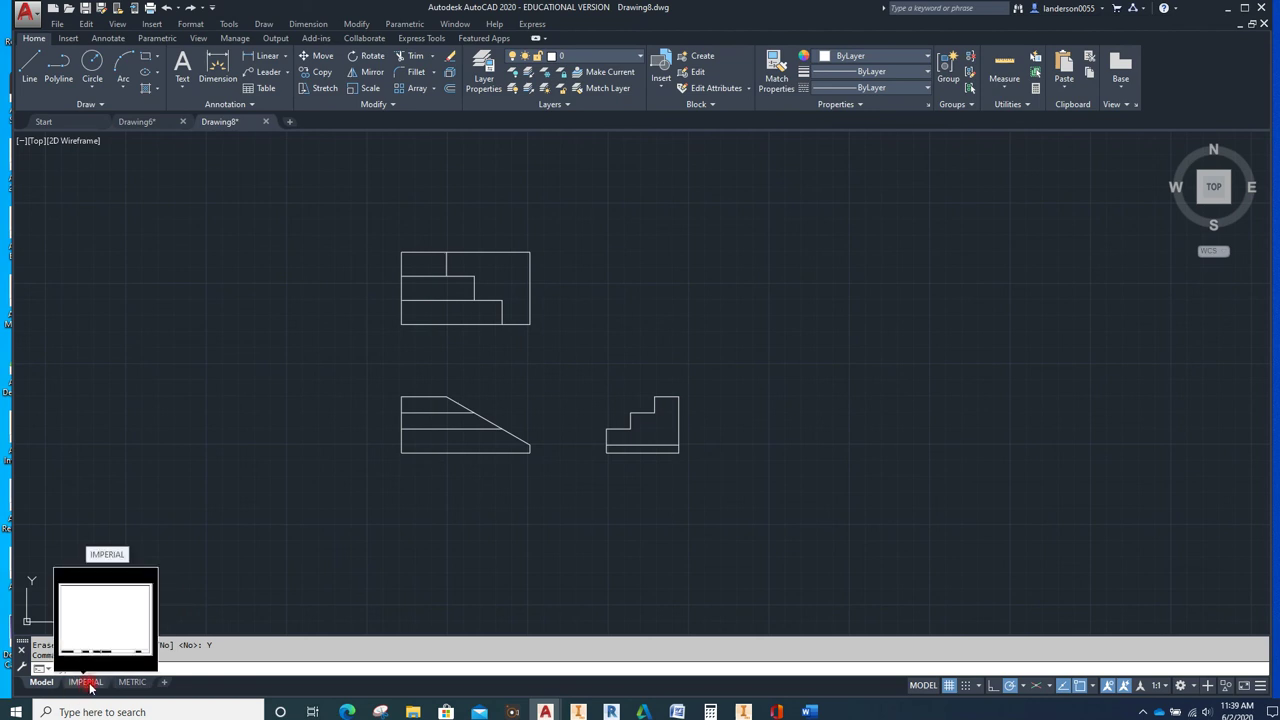
Switch to the IMPERIAL layout and zoom all (Z, A) inside its viewport to show the views
left_click(87, 686)
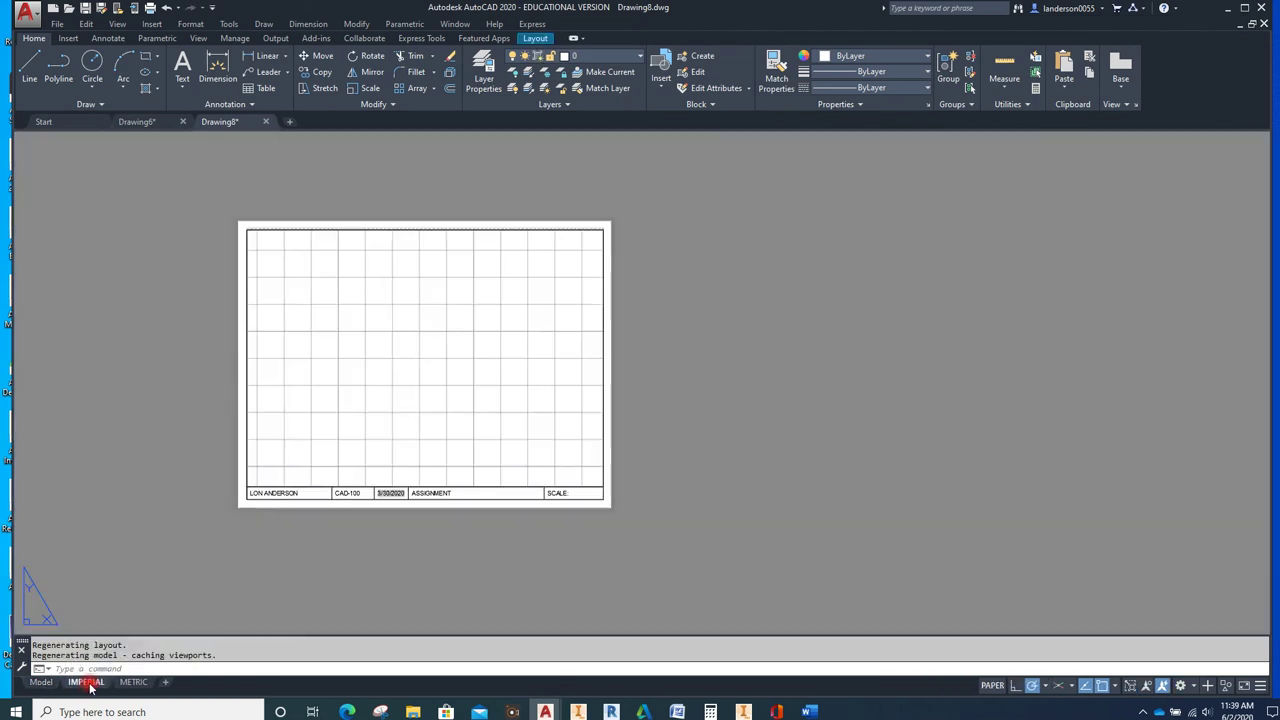
double_click(429, 379)
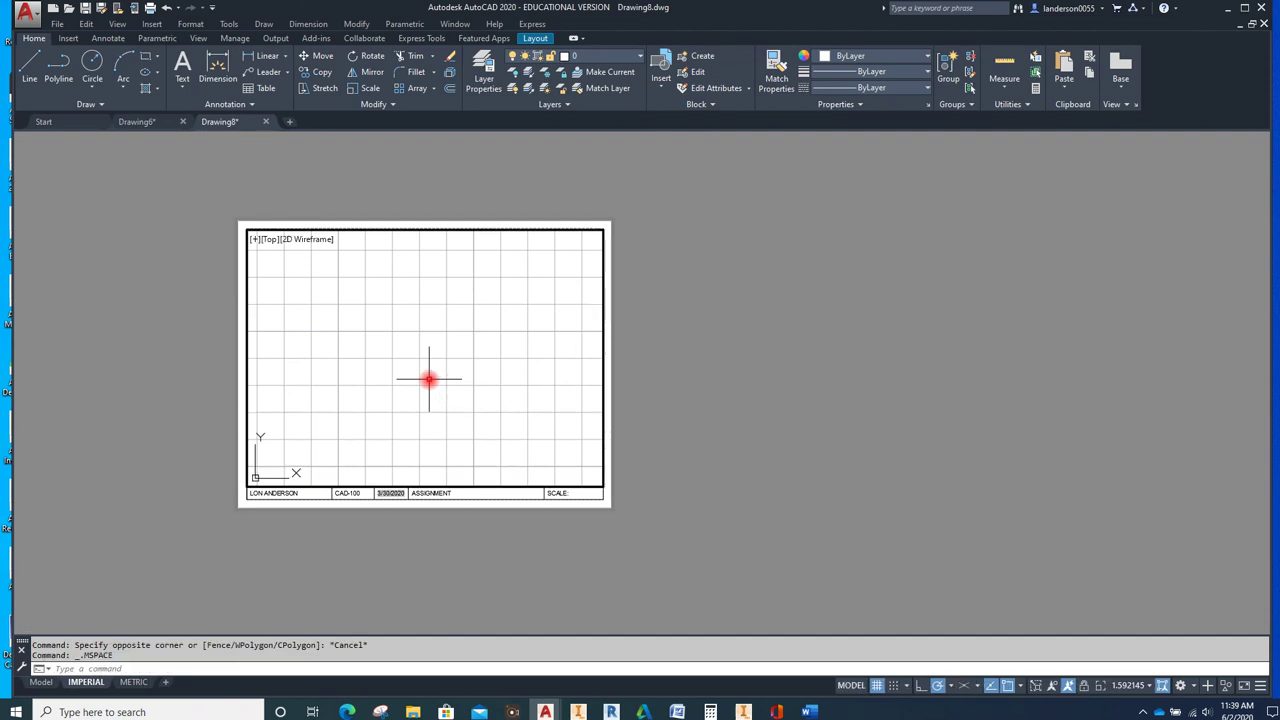
type("Z")
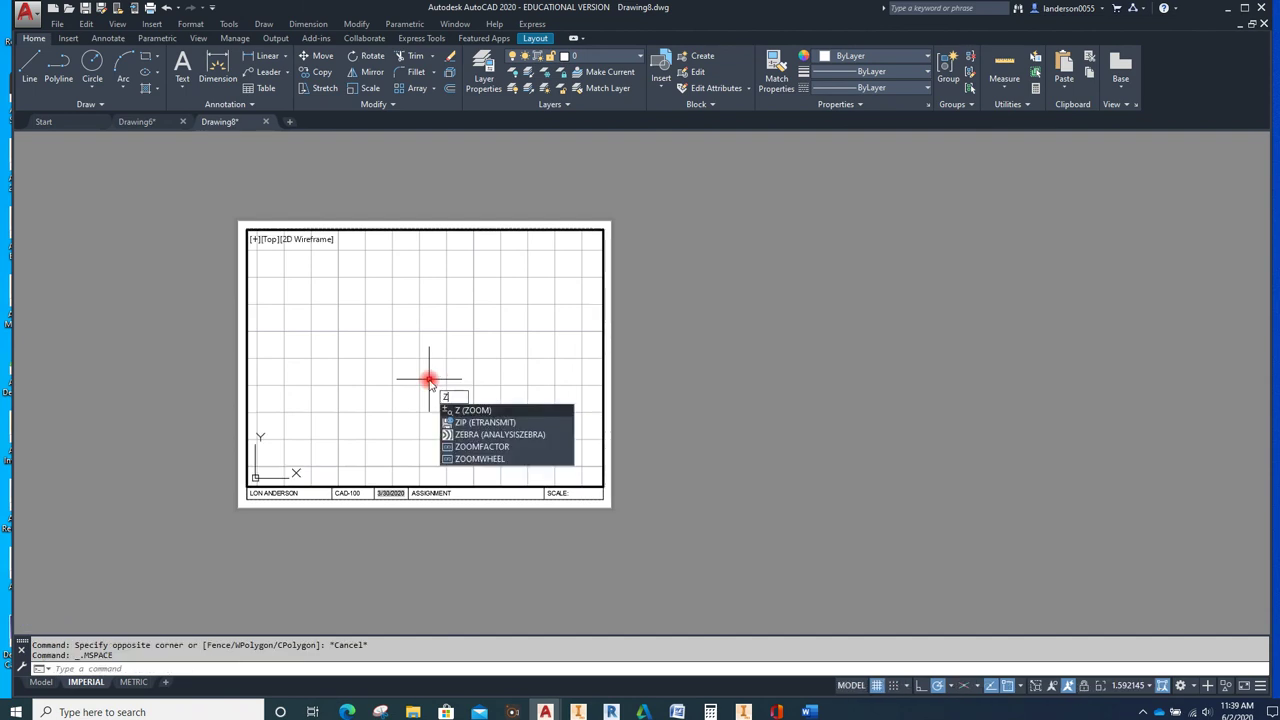
key("Return")
type("a")
key("Return")
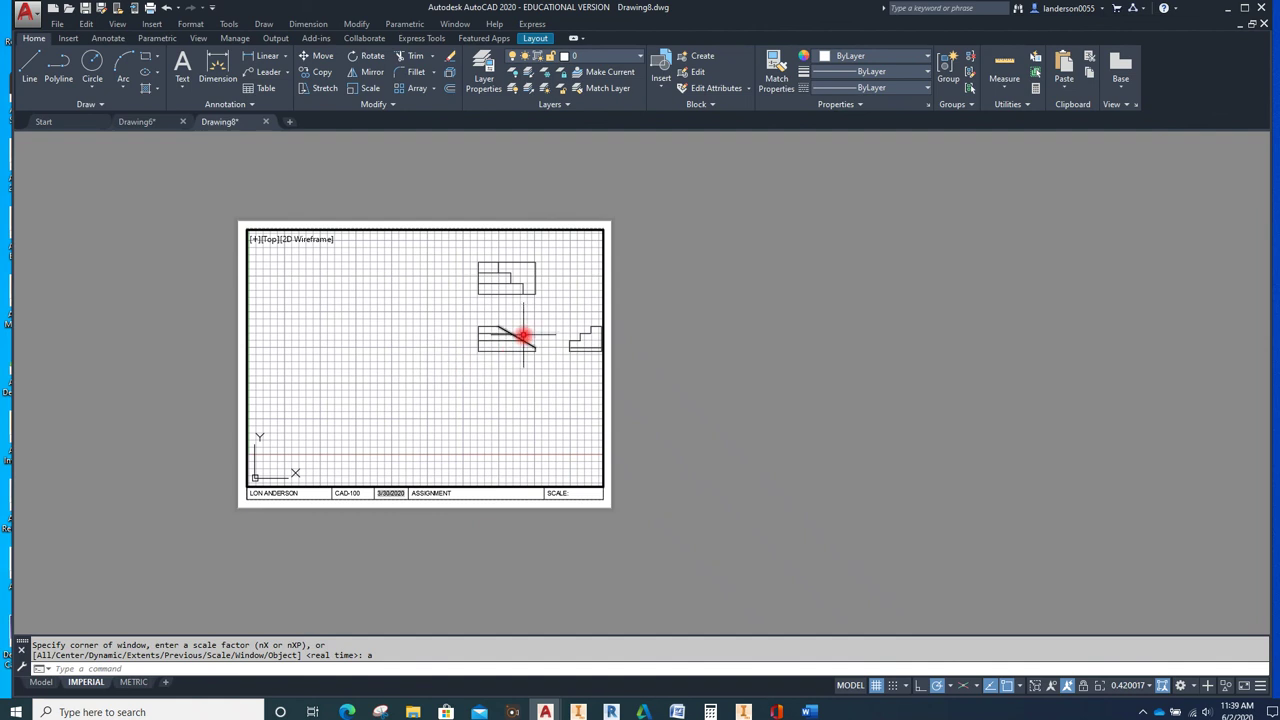
mouse_move(546, 314)
middle_mouse_down()
mouse_move(517, 343)
mouse_move(429, 375)
middle_mouse_up()
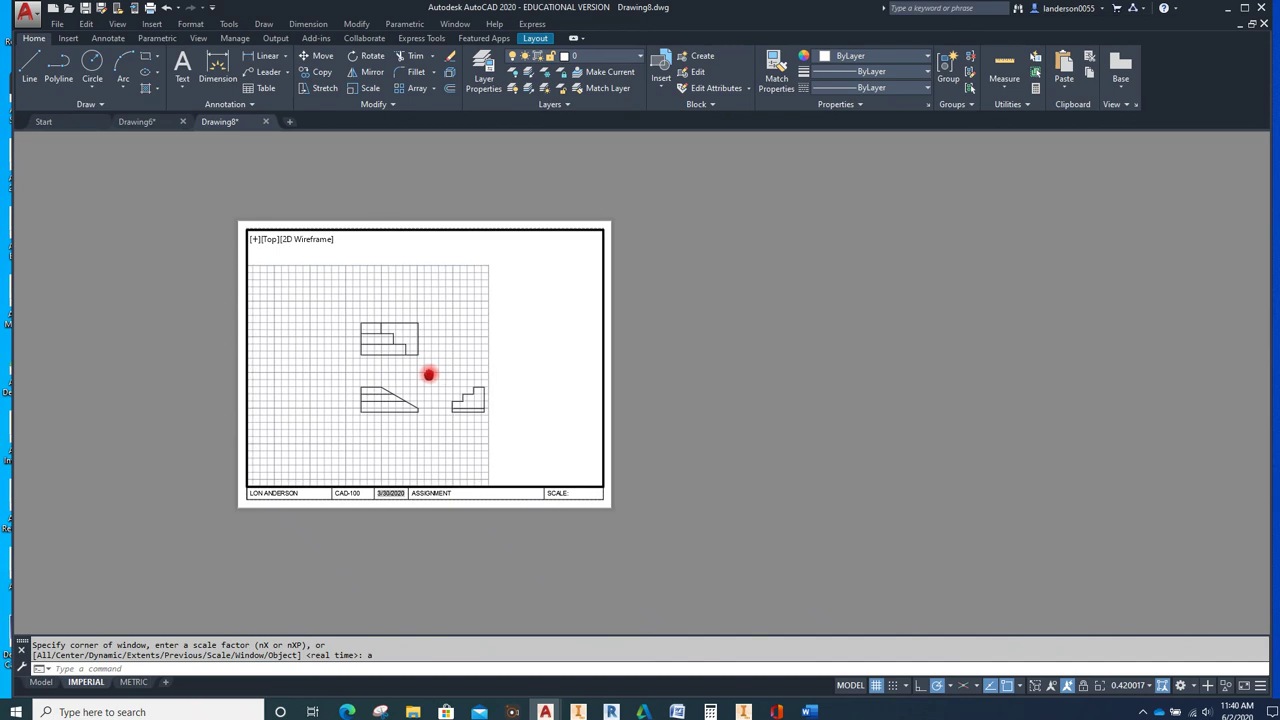
scroll(429, 375, "down", 3)
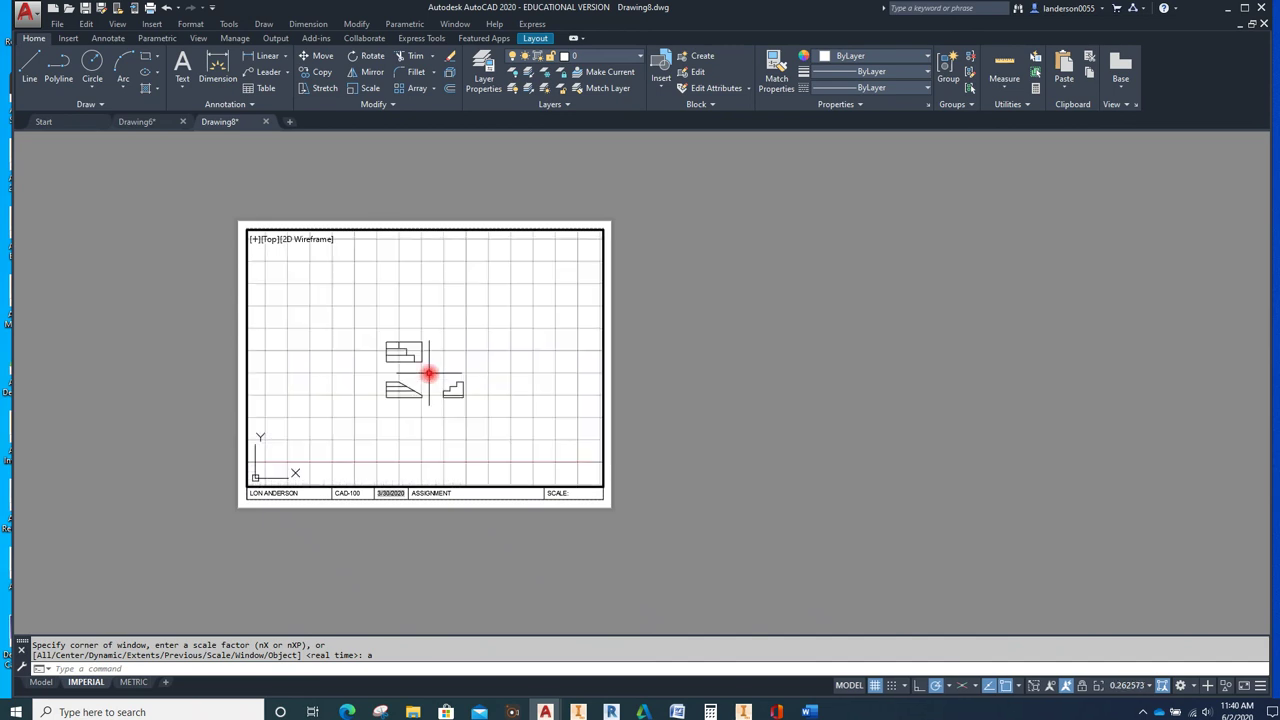
Set the viewport scale to 1:1, re-center the views, lock the viewport and turn off the grid
left_click(1128, 686)
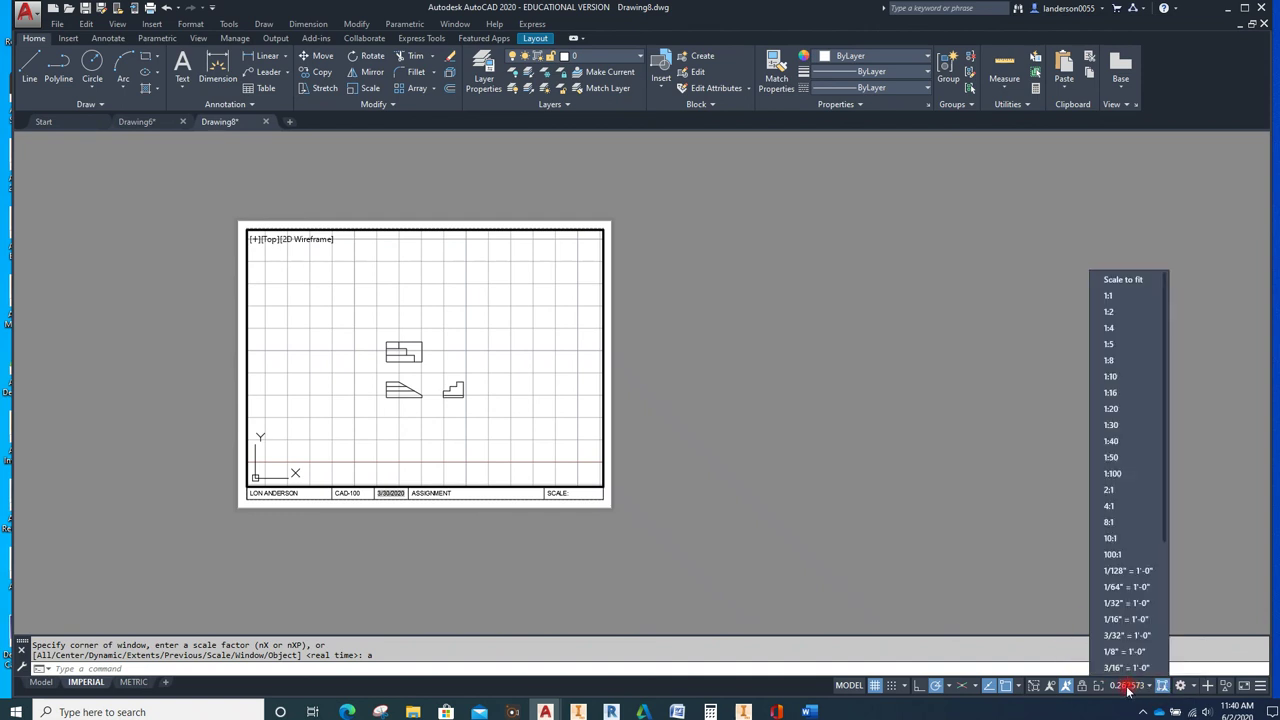
left_click(1110, 297)
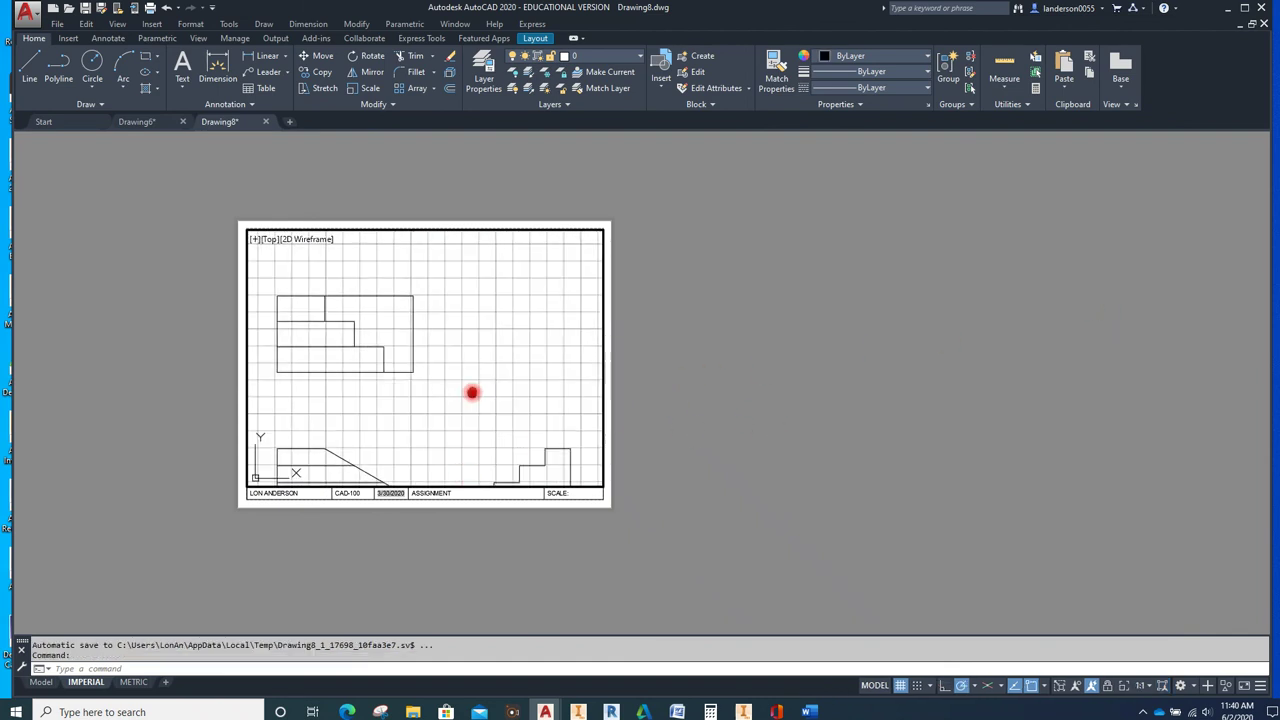
middle_click_drag(472, 392, 473, 350)
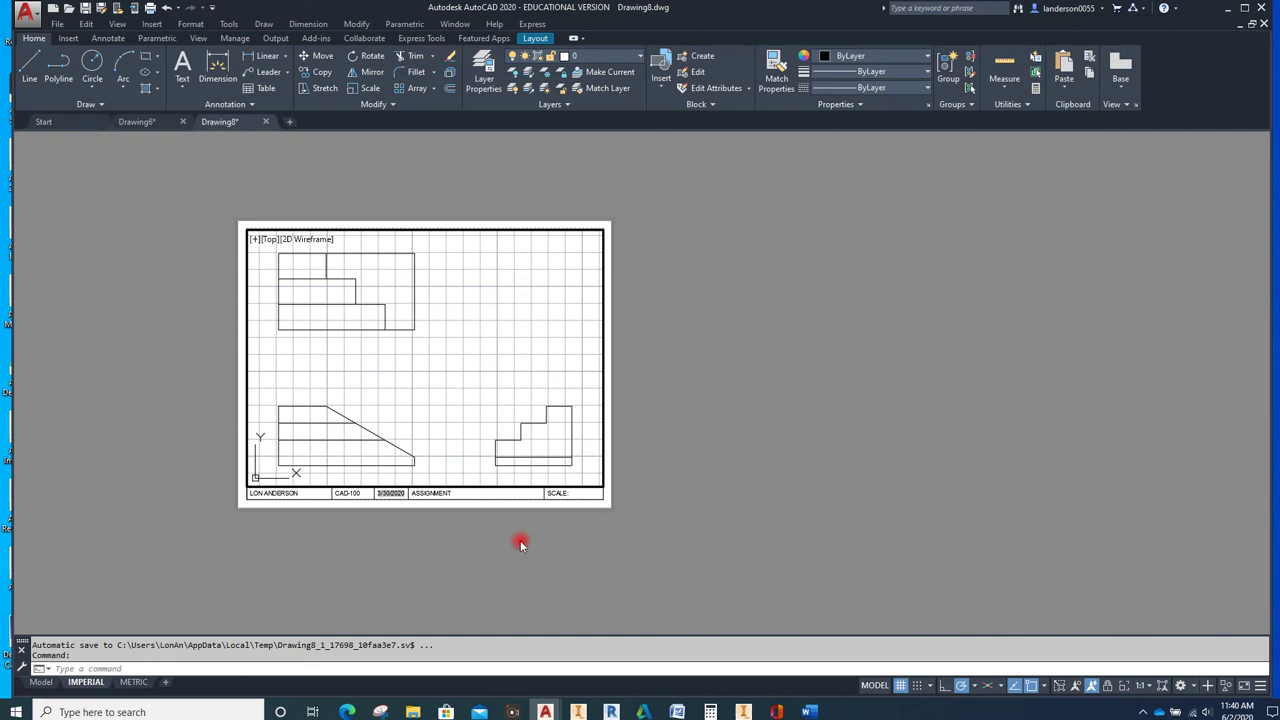
left_click(1110, 690)
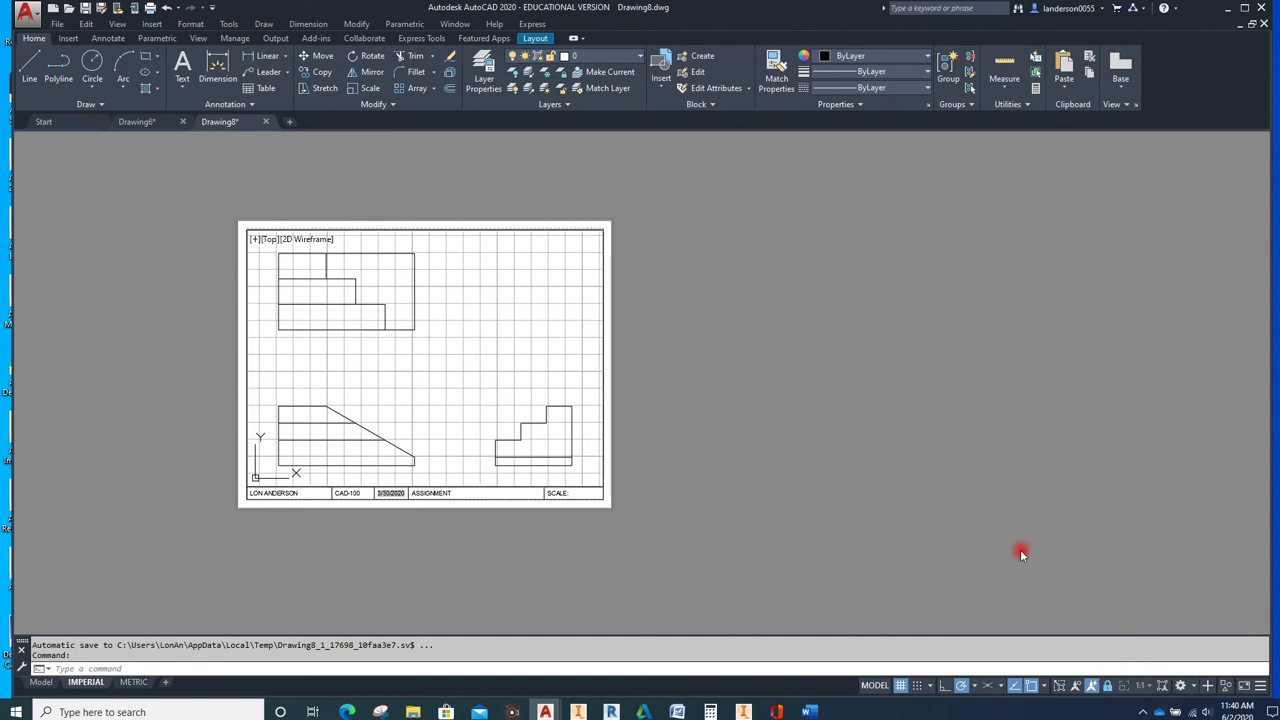
left_click(902, 687)
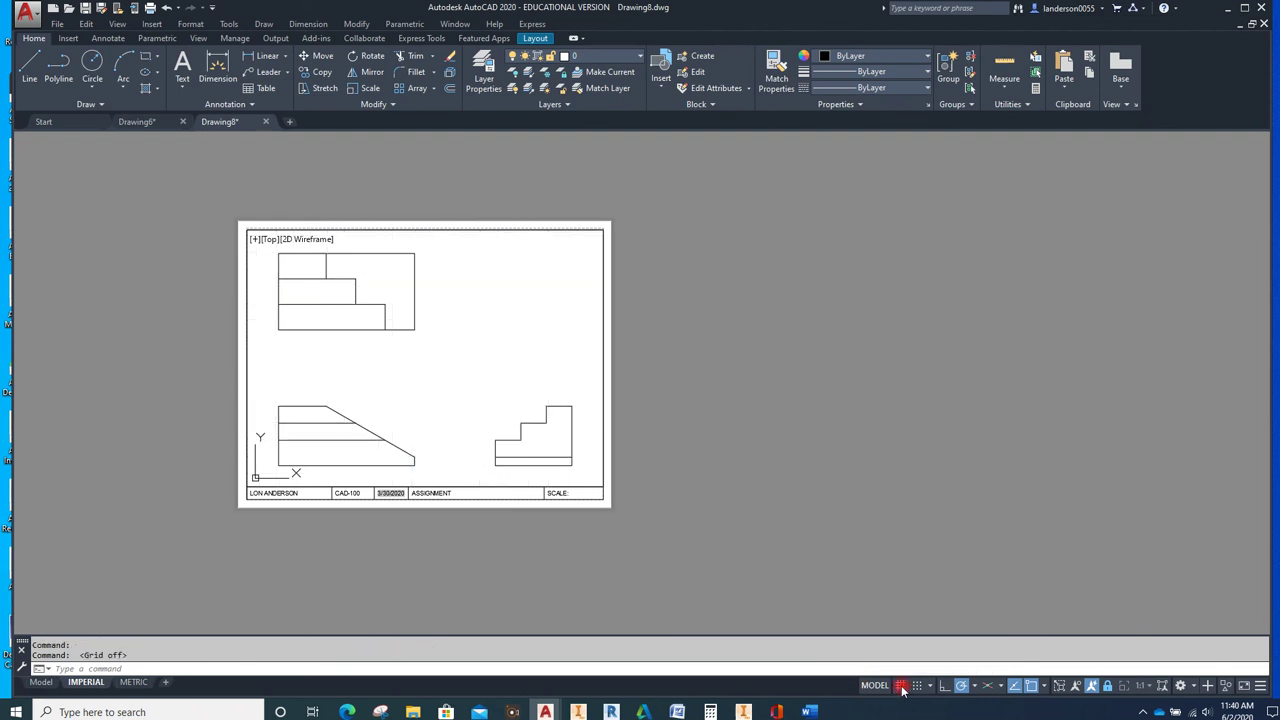
Back in paper space, change the title block's ASSIGNMENT text to P4-2
double_click(888, 379)
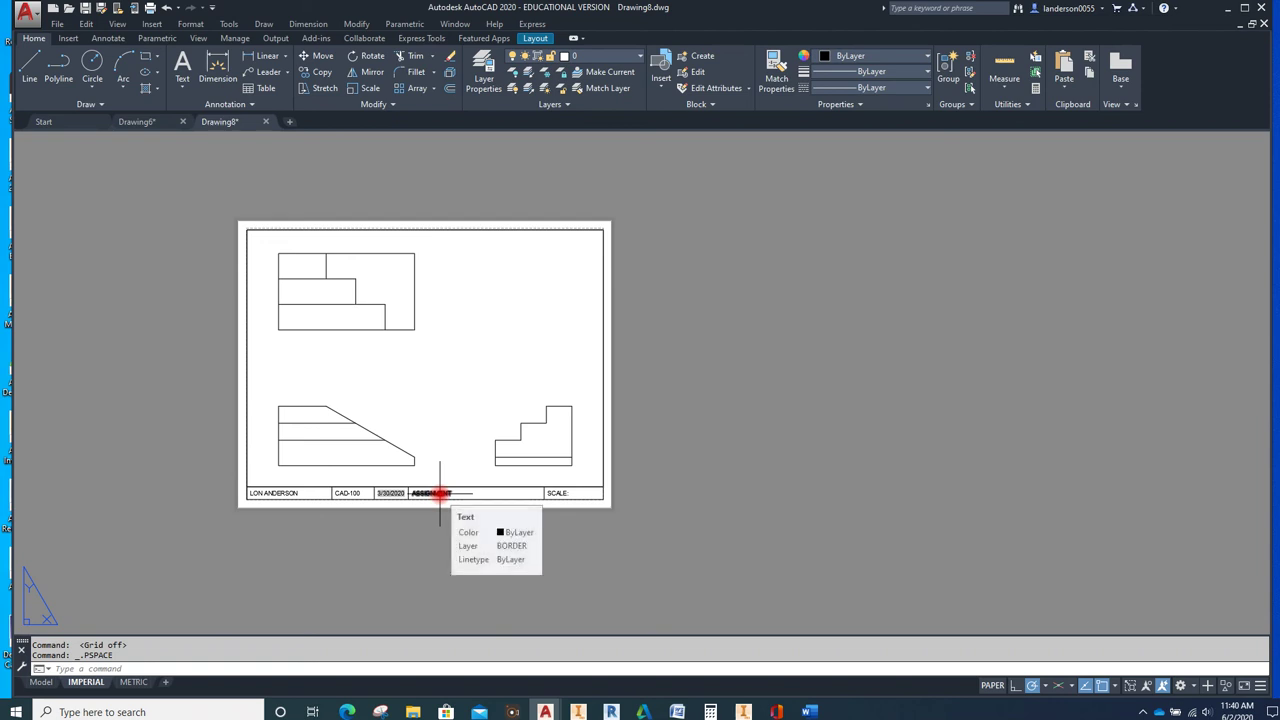
left_click(440, 493)
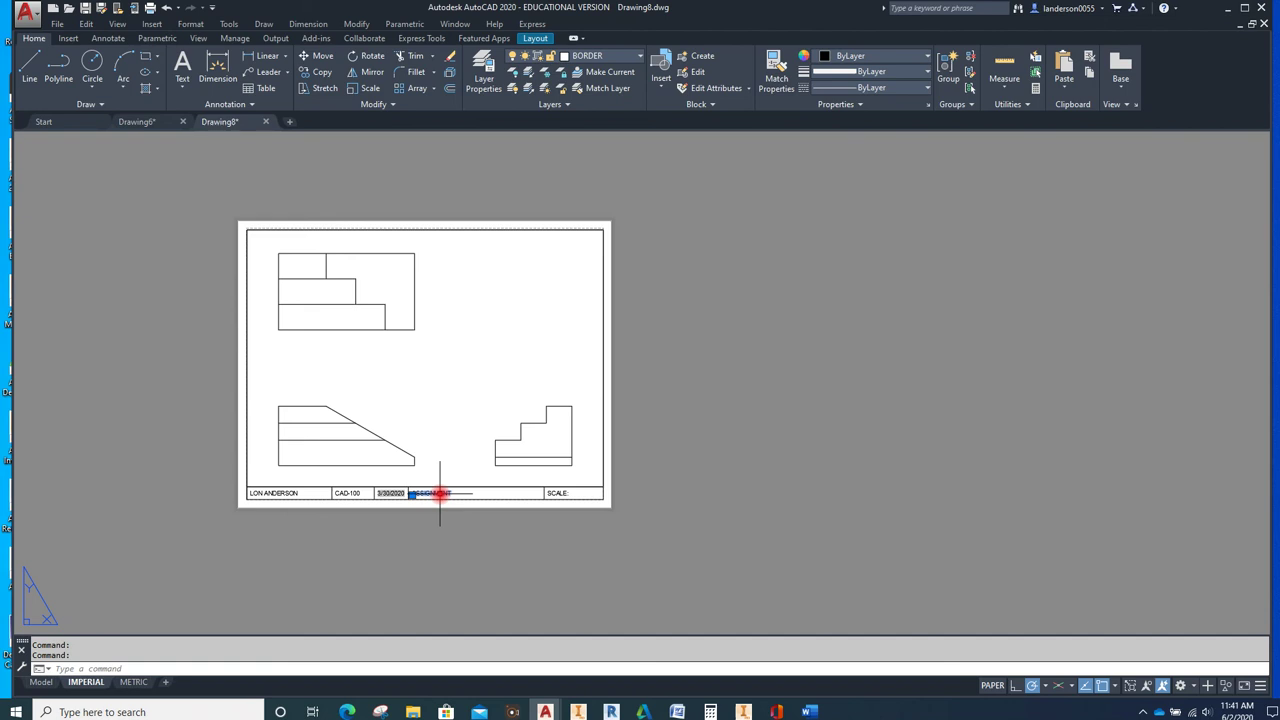
scroll(437, 535, "up", 2)
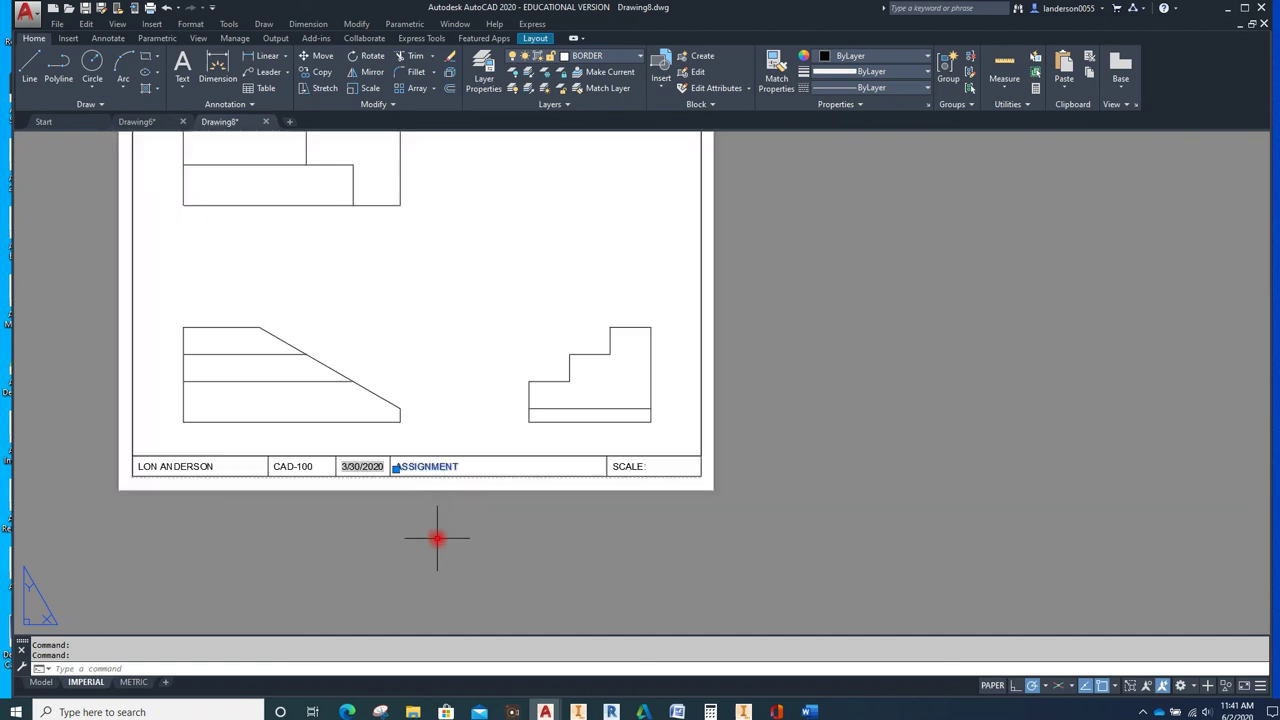
double_click(432, 466)
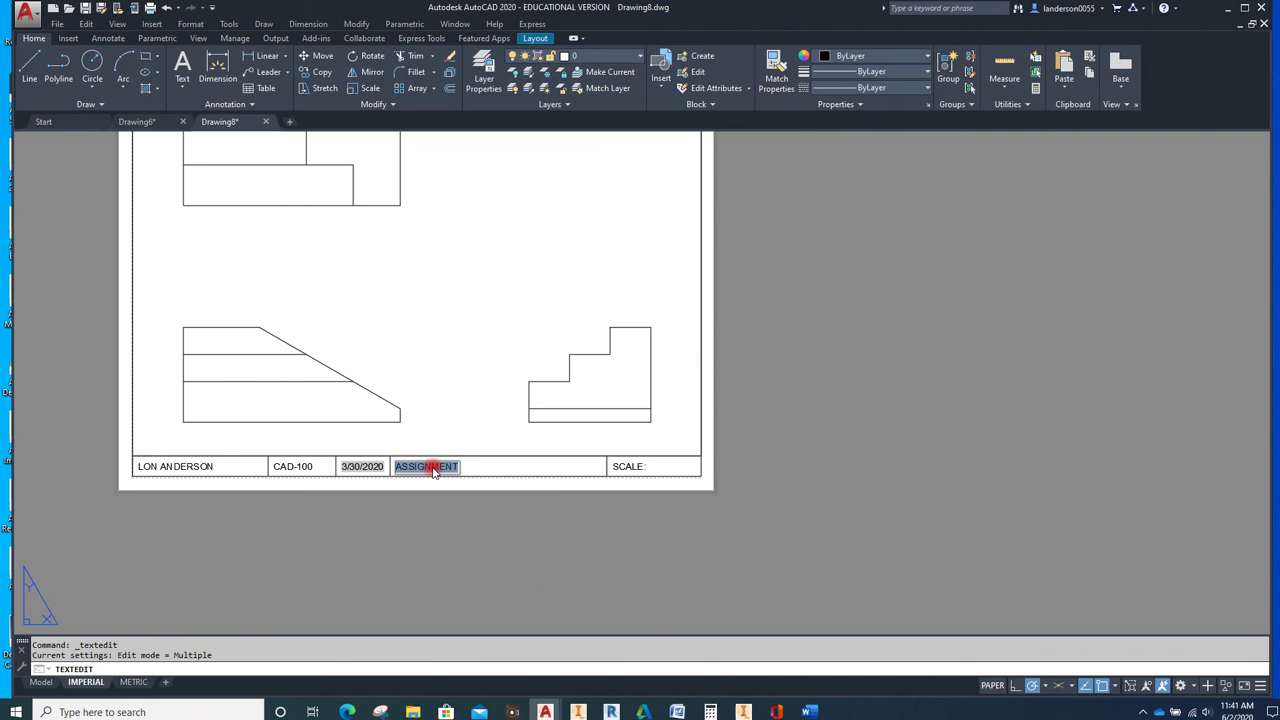
type("P4-2")
left_click(433, 468)
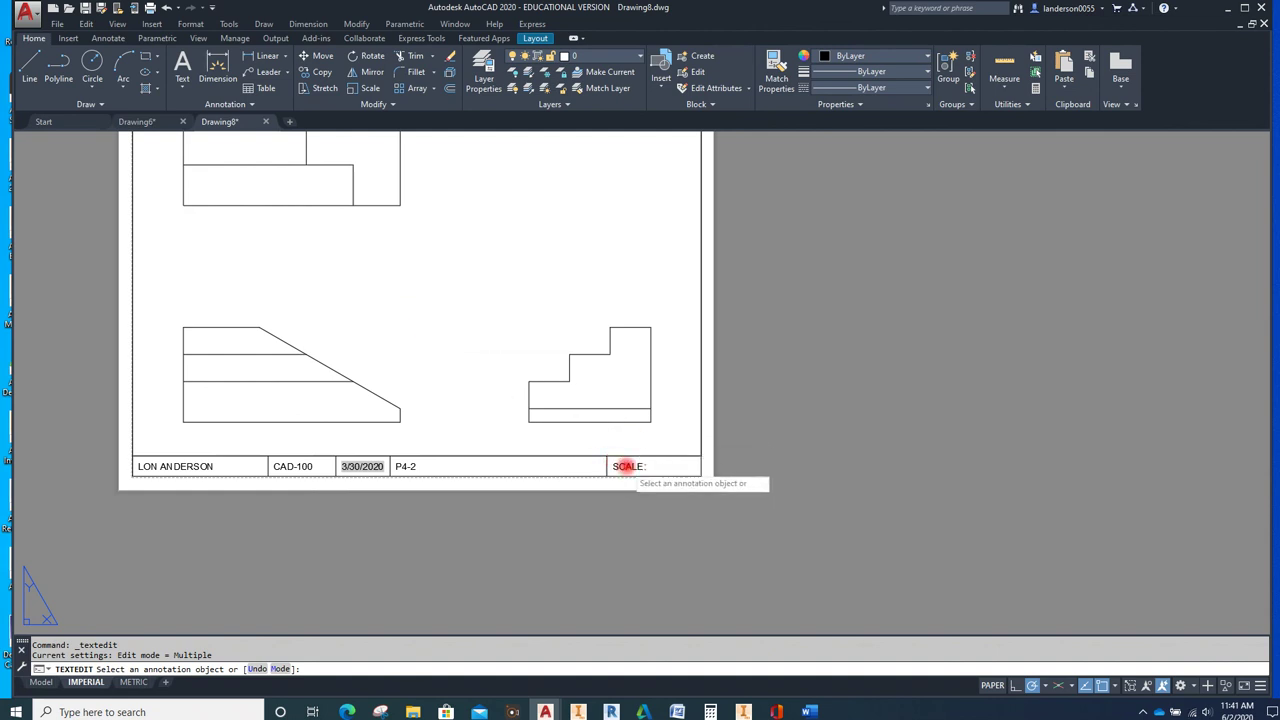
Add 1:1 after the SCALE: label in the title block
left_click(628, 468)
left_click(648, 470)
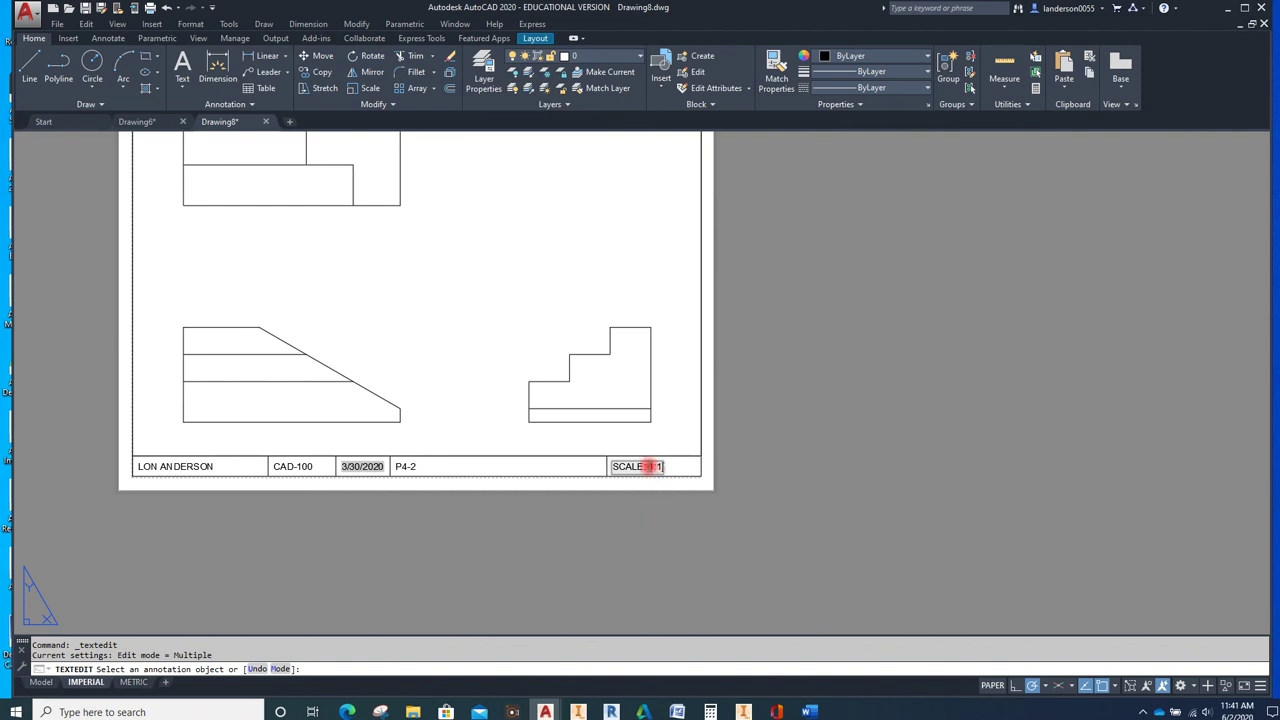
left_click_drag(664, 470, 632, 520)
scroll(588, 555, "down", 2)
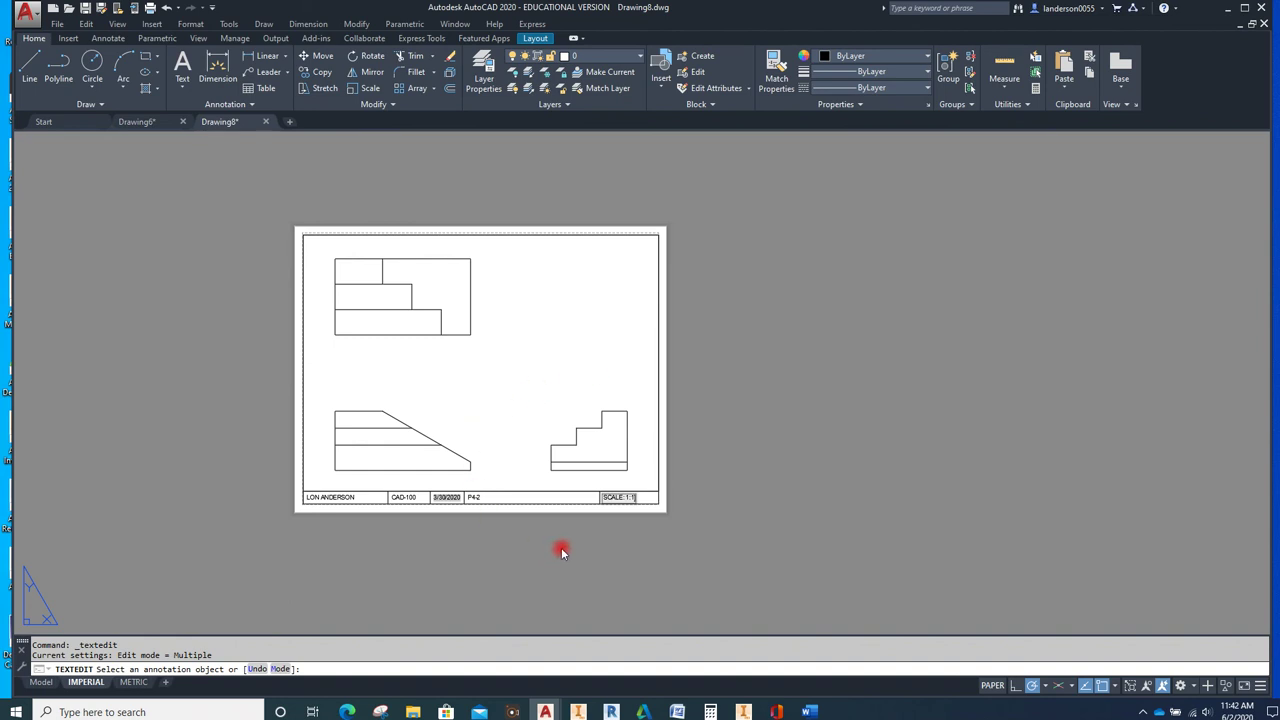
left_click(591, 542)
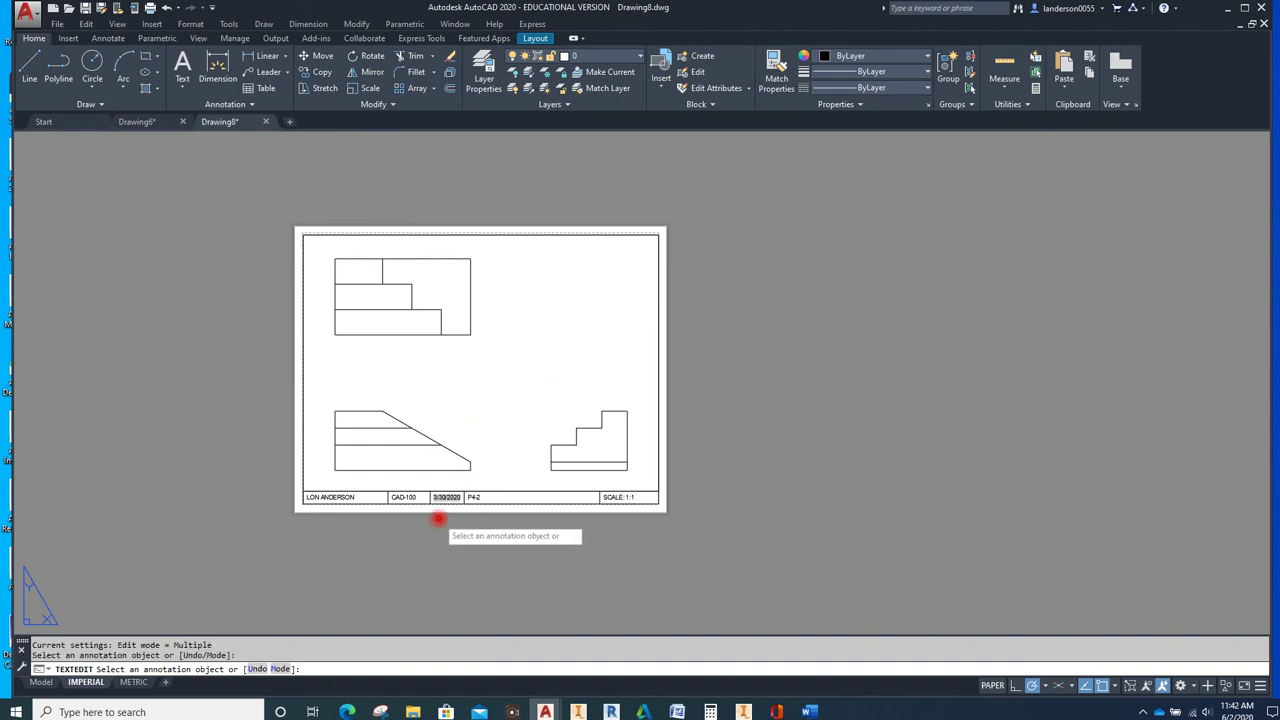
scroll(440, 516, "up", 5)
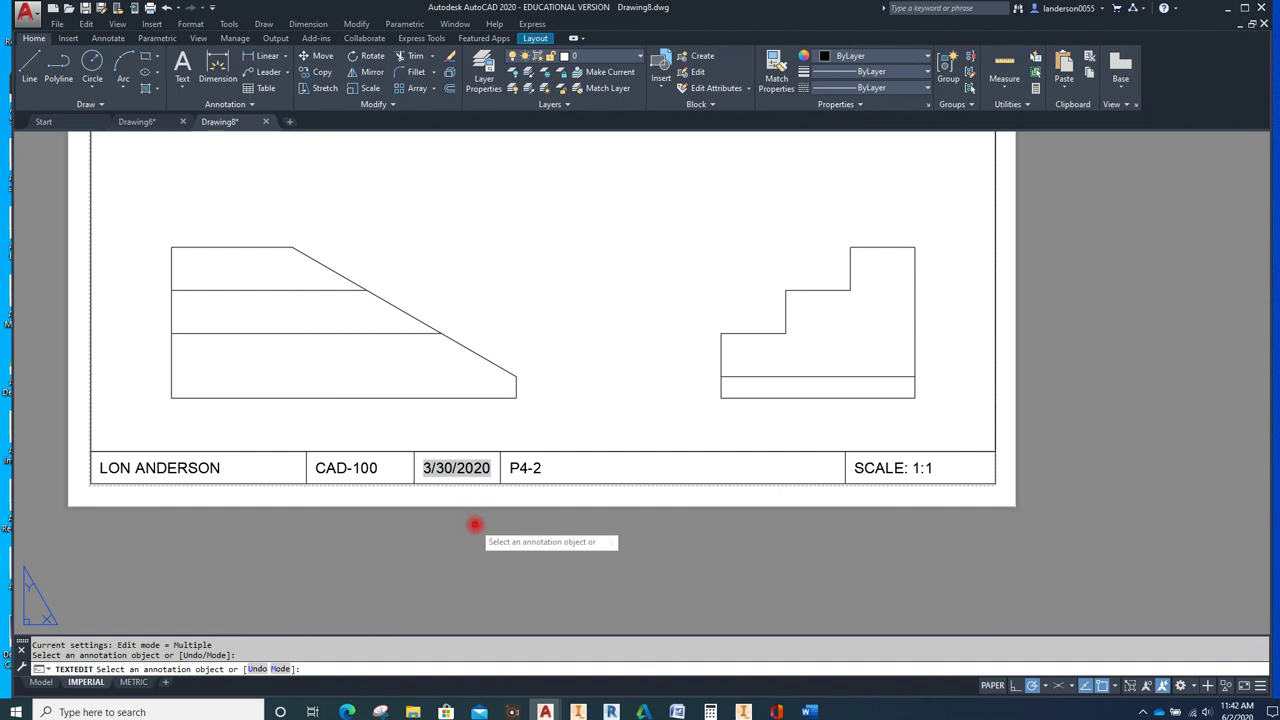
Use UPDATEFIELD on the title block date field to change 3/30/2020 to 6/2/2020
key("Escape")
left_click(529, 557)
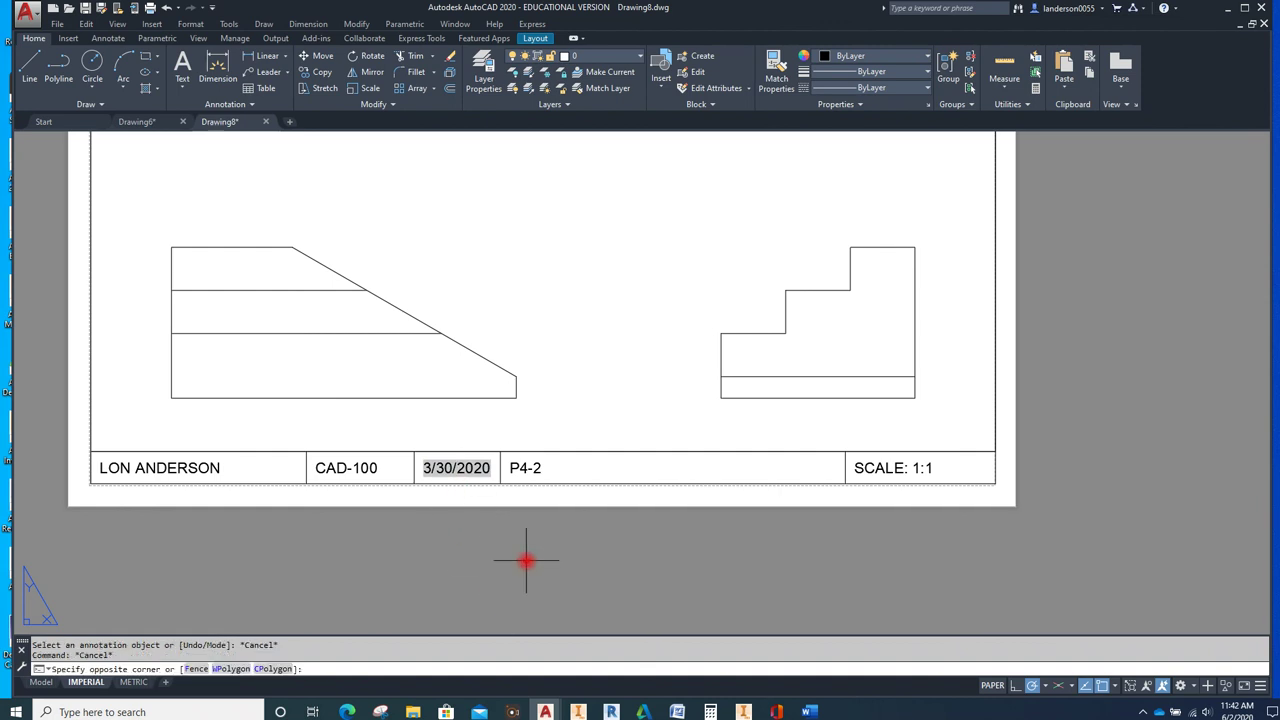
left_click(526, 560)
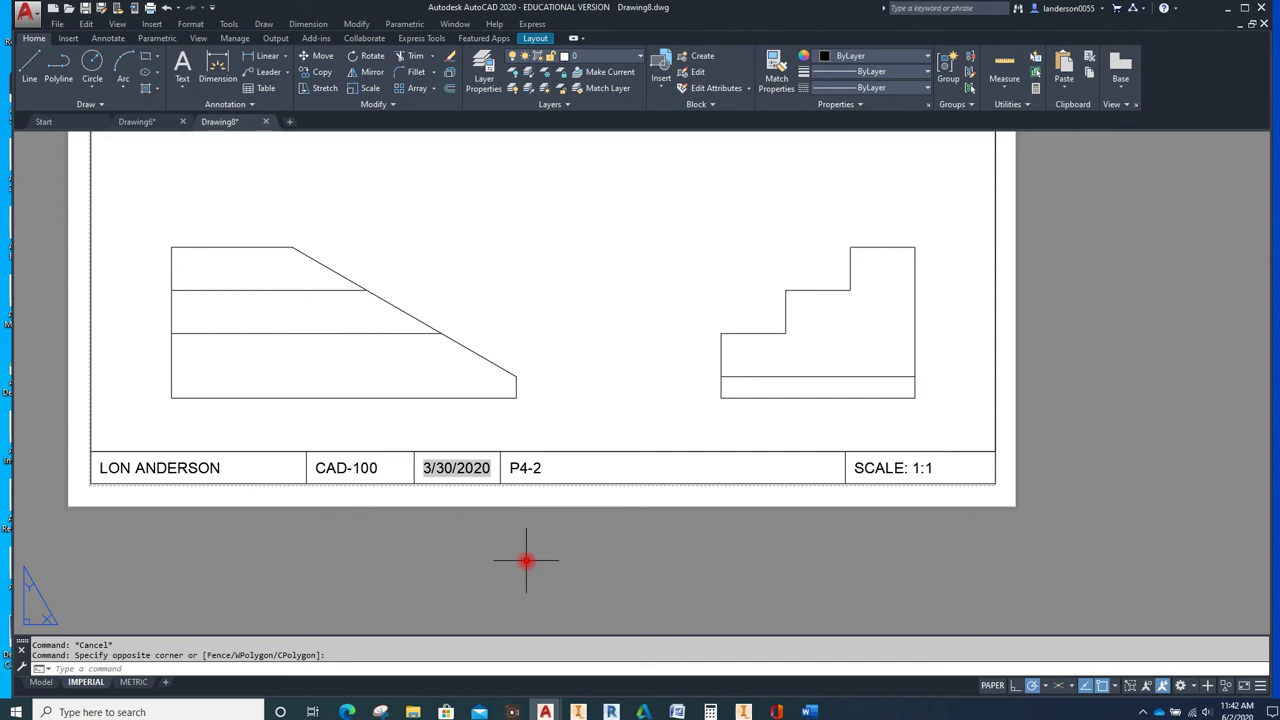
type("up")
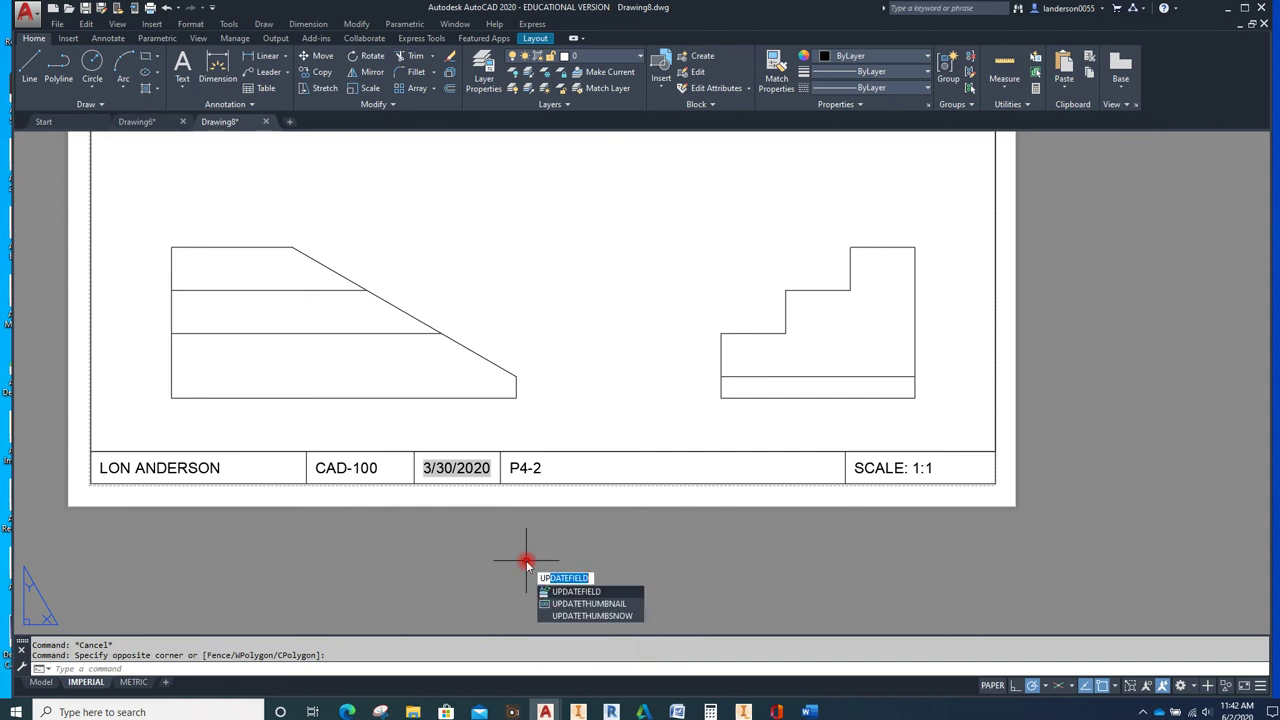
key("Return")
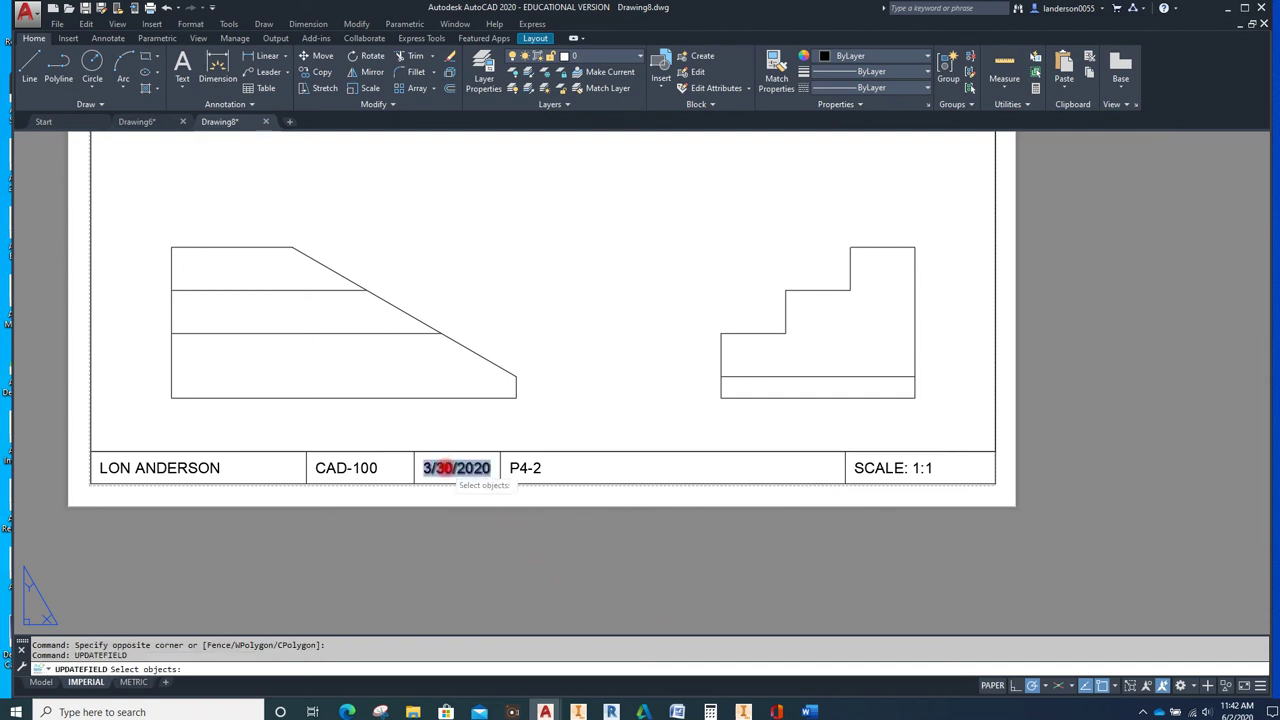
left_click(440, 468)
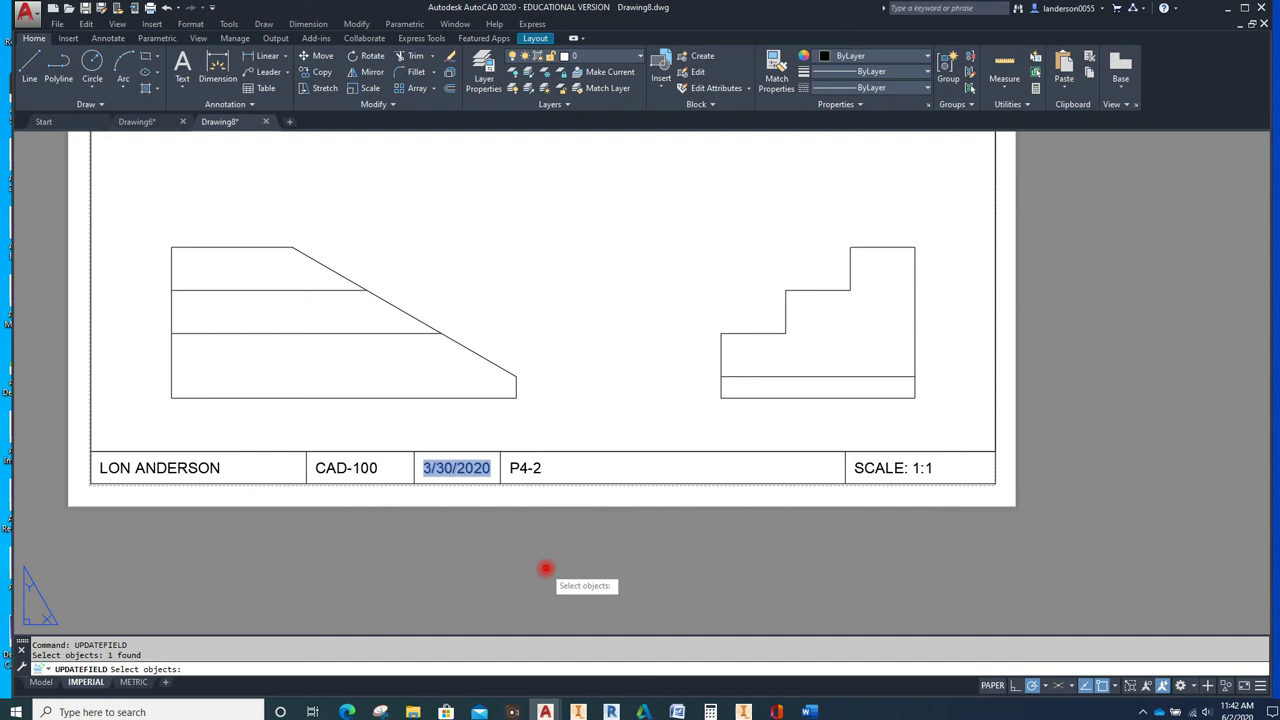
key("Return")
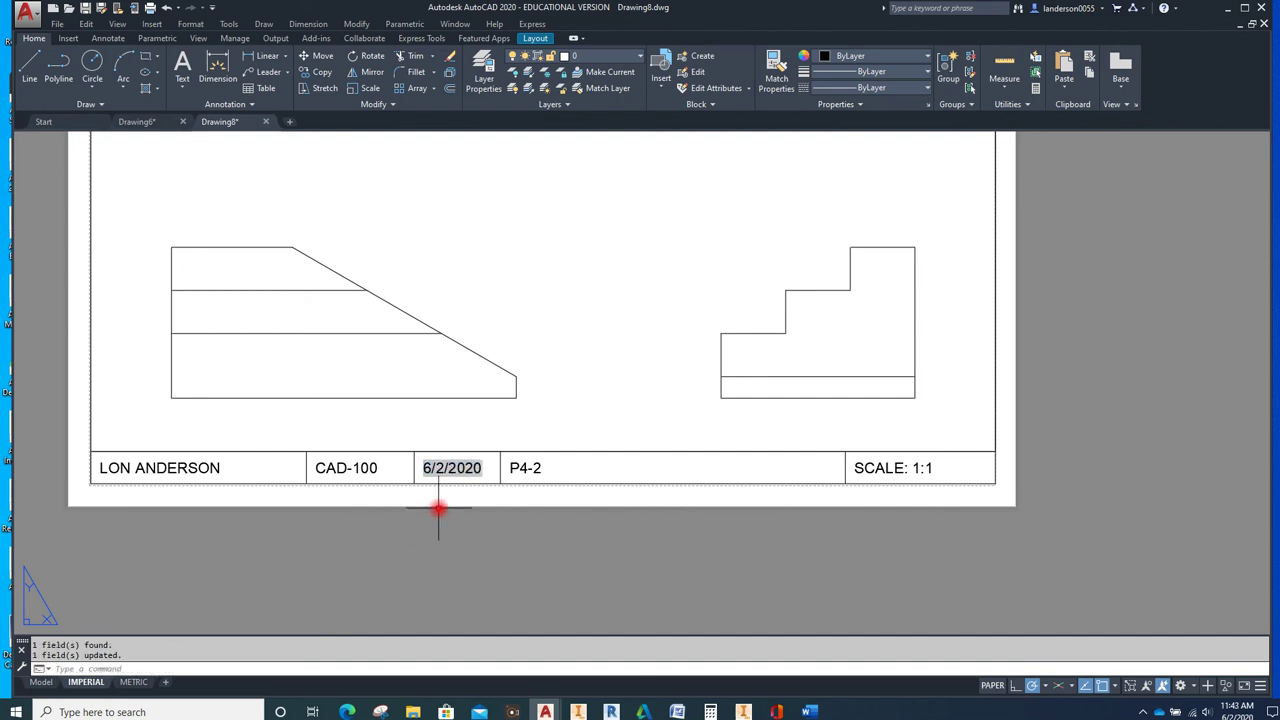
scroll(545, 590, "down", 4)
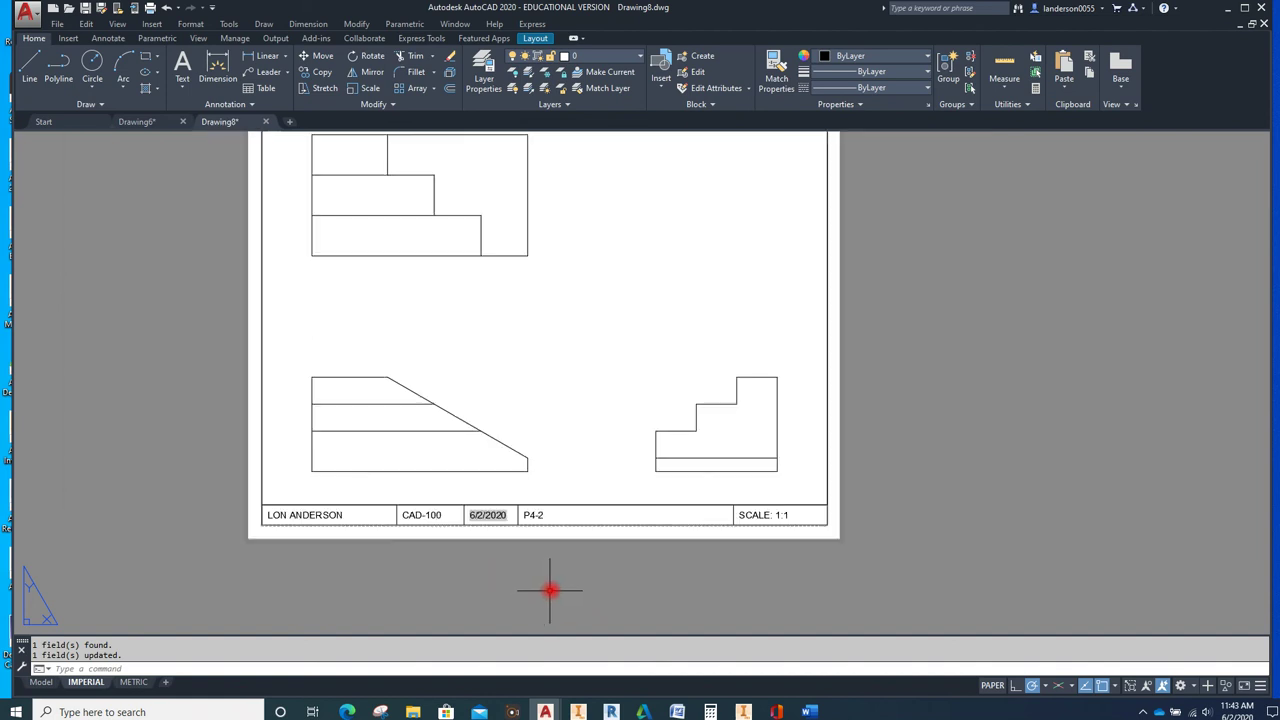
scroll(563, 496, "up", 2)
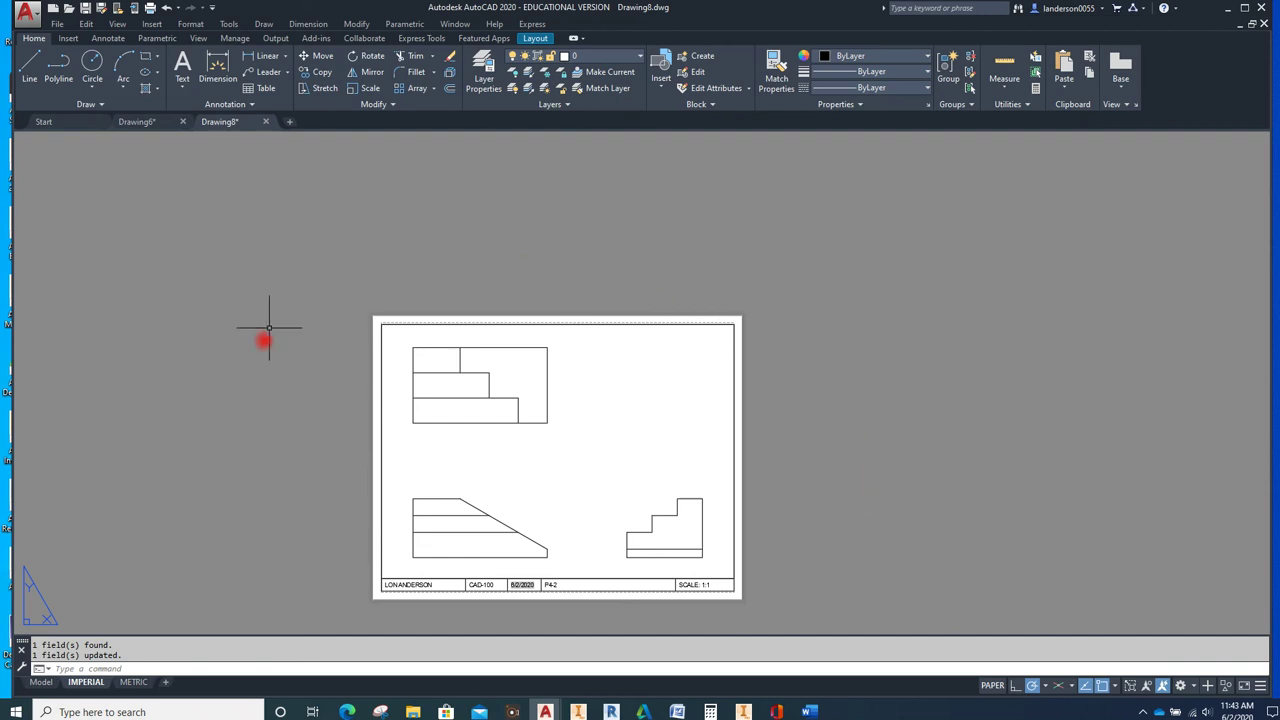
middle_click_drag(781, 564, 774, 450)
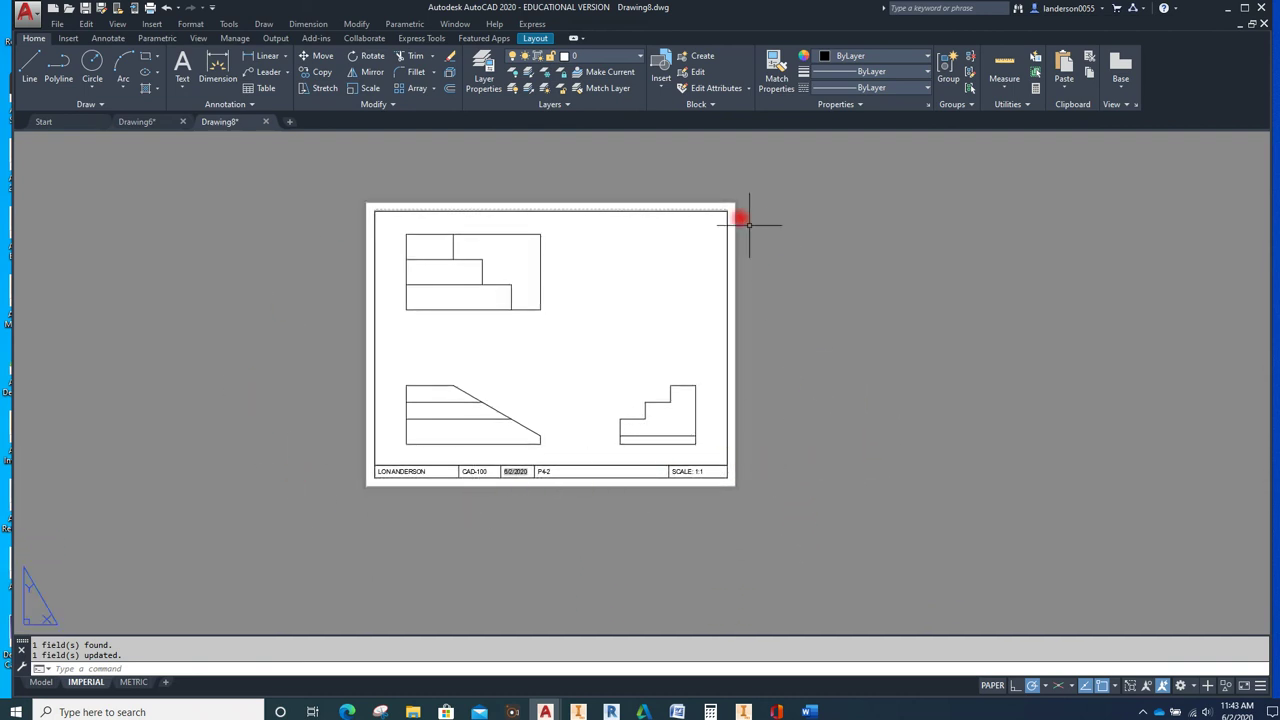